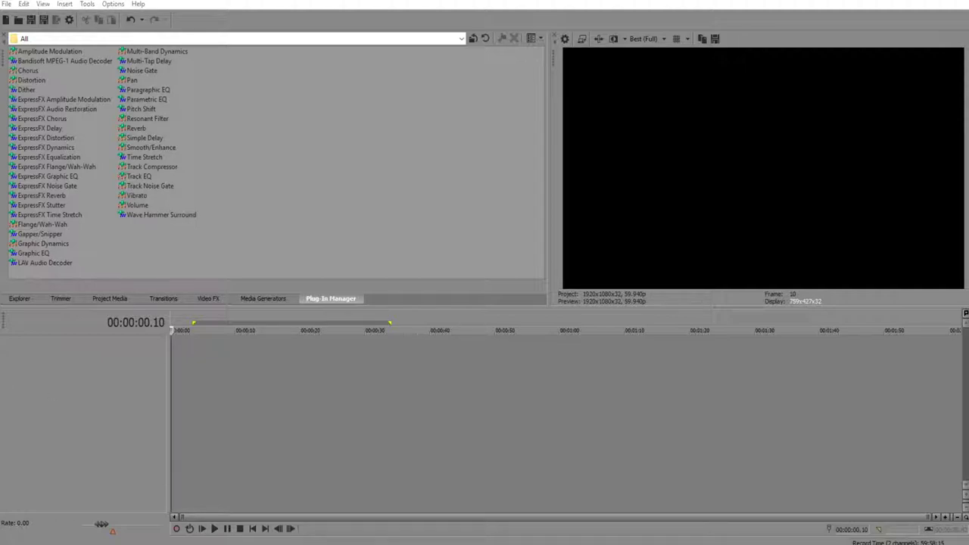
# Drop the Kingdom Hearts intro video onto the empty timeline and preview it around 9 seconds
pyautogui.moveTo(143, 350); pyautogui.dragTo(145, 351)
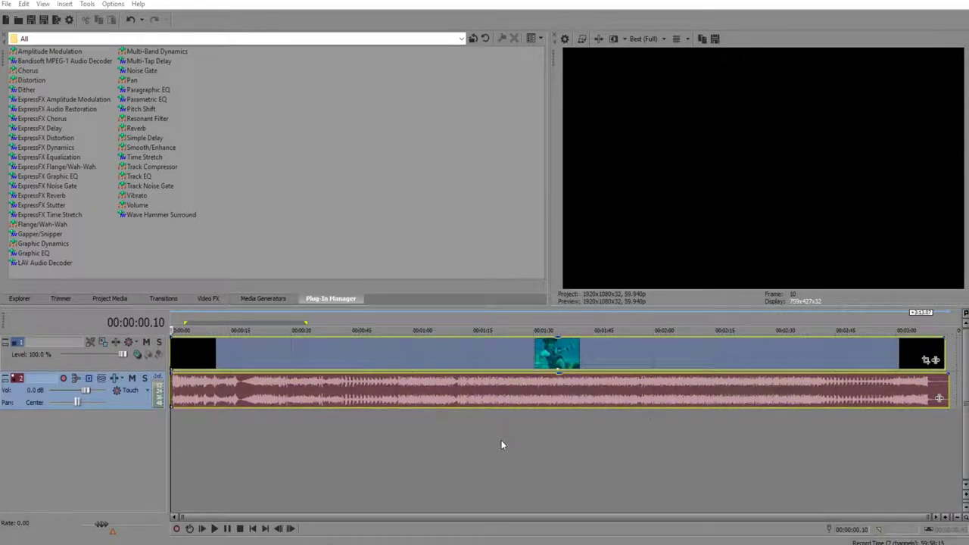
pyautogui.scroll(5, 506, 440)
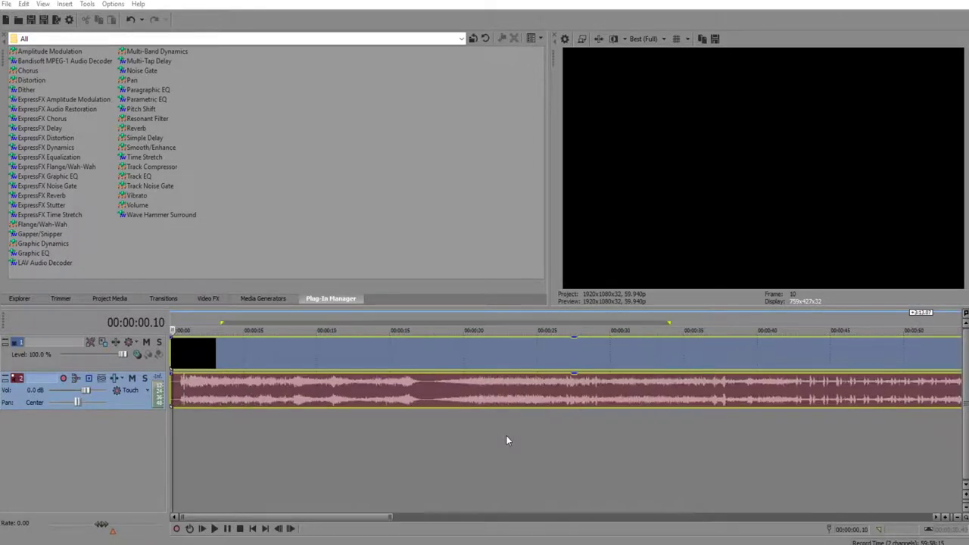
pyautogui.click(304, 392)
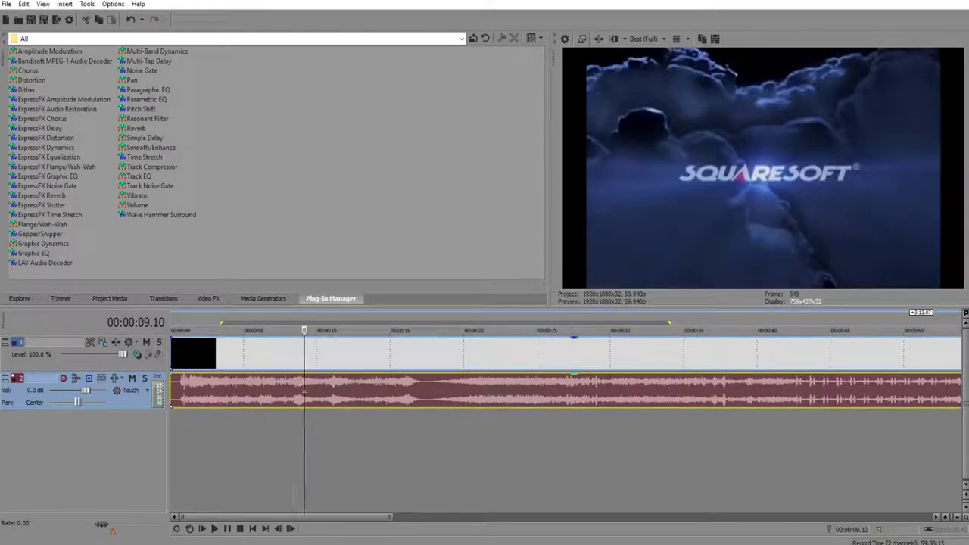
pyautogui.scroll(-5, 265, 394)
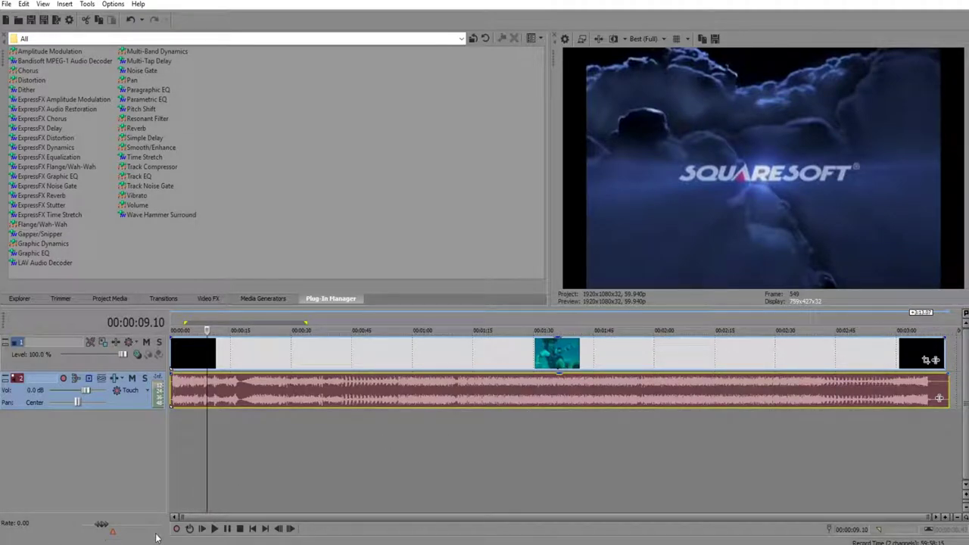
# Select the intro clip's events and drag the audio event's gain line down
pyautogui.click(173, 353)
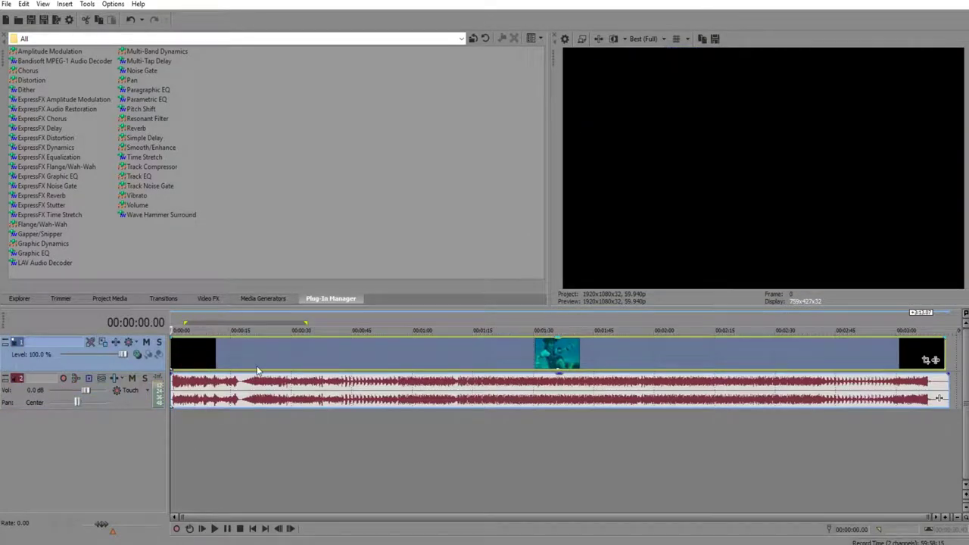
pyautogui.scroll(10, 534, 399)
pyautogui.click(527, 388)
pyautogui.scroll(5, 528, 390)
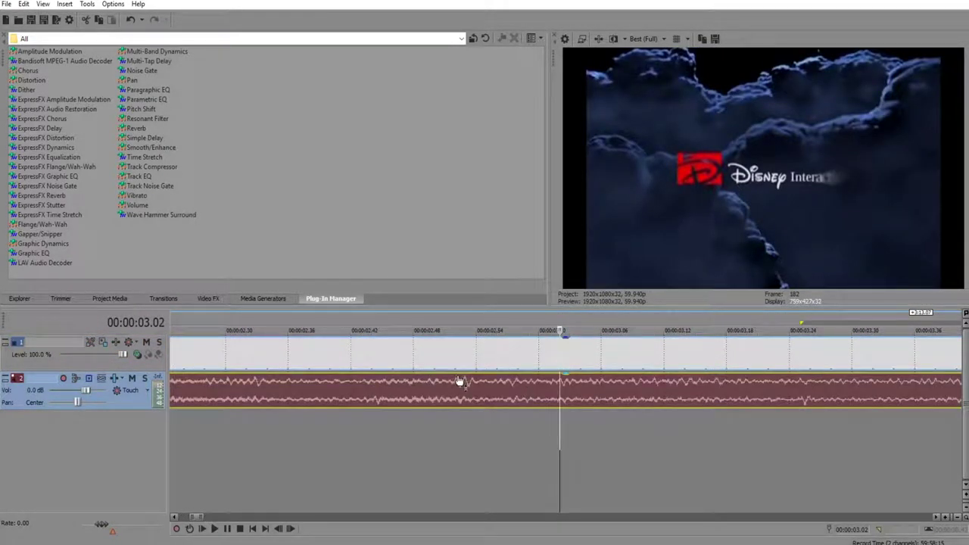
pyautogui.scroll(-15, 295, 400)
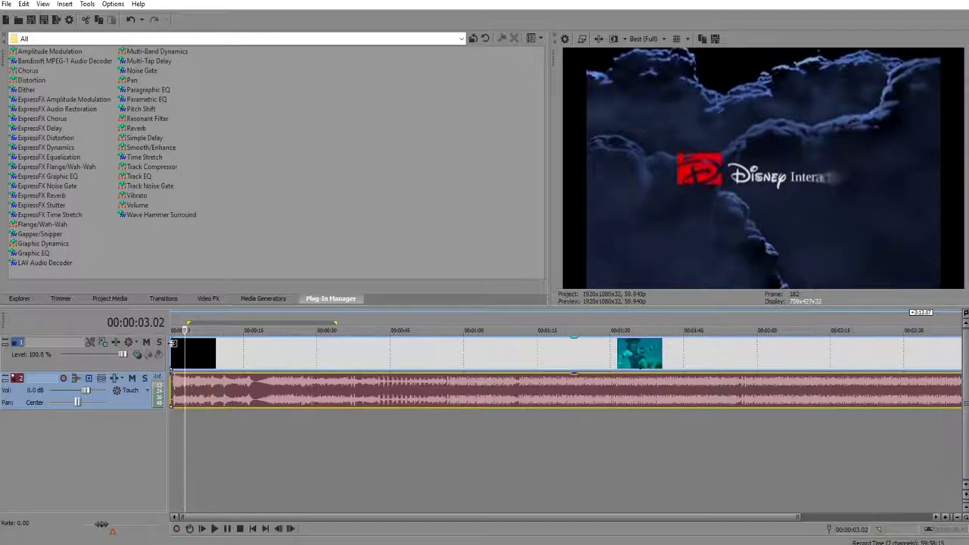
pyautogui.click(173, 344)
pyautogui.scroll(-3, 173, 343)
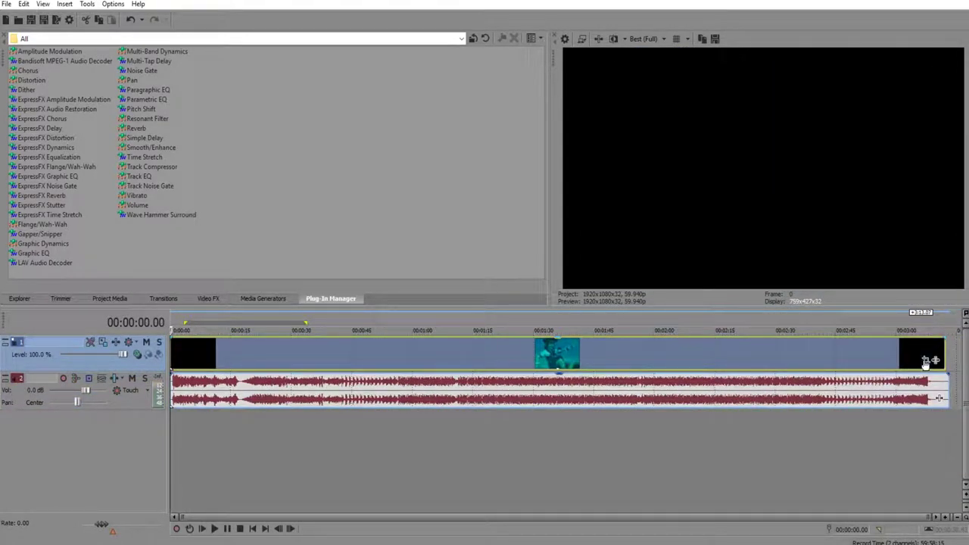
pyautogui.moveTo(911, 380); pyautogui.dragTo(913, 401)
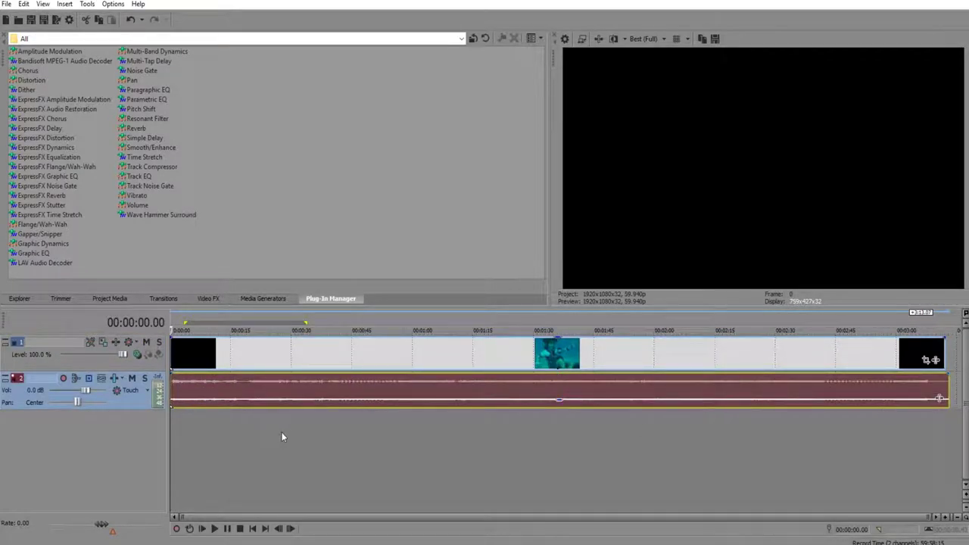
# Play the project from the start to hear the lowered audio, then stop playback
pyautogui.click(202, 530)
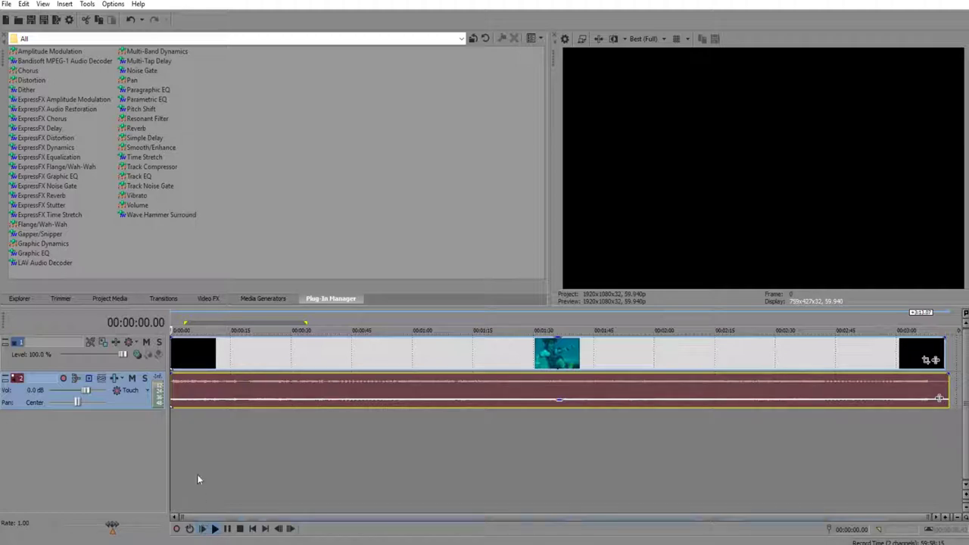
pyautogui.scroll(5, 197, 426)
pyautogui.click(188, 415)
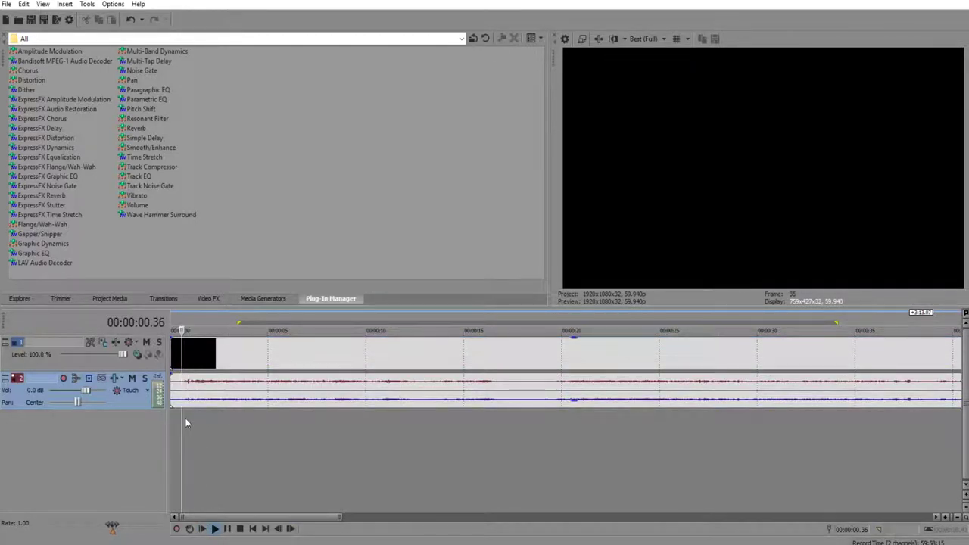
pyautogui.click(214, 528)
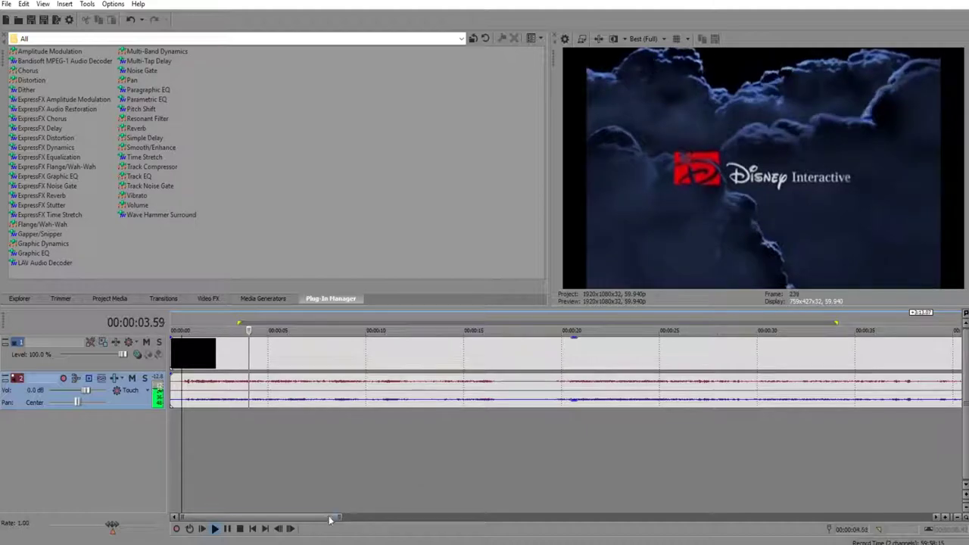
pyautogui.press('space')
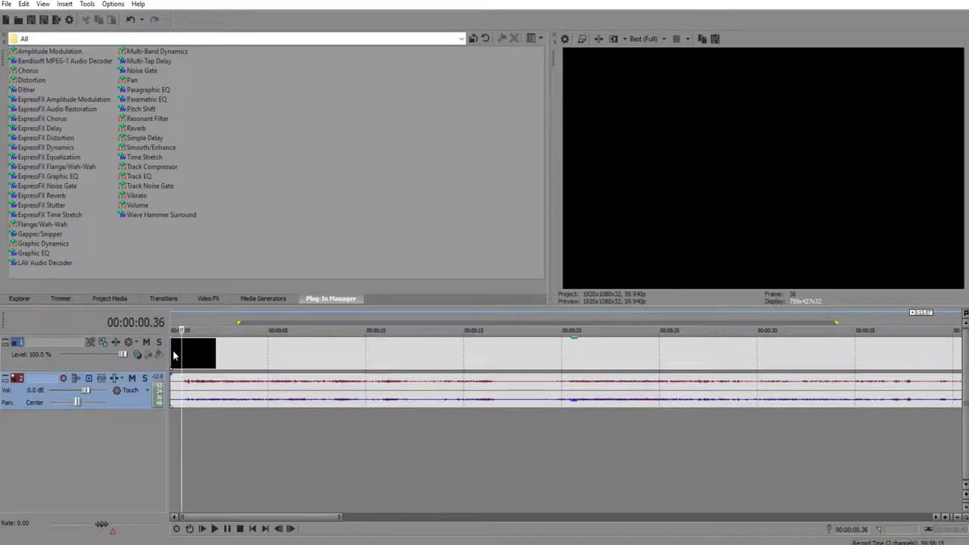
pyautogui.click(190, 363)
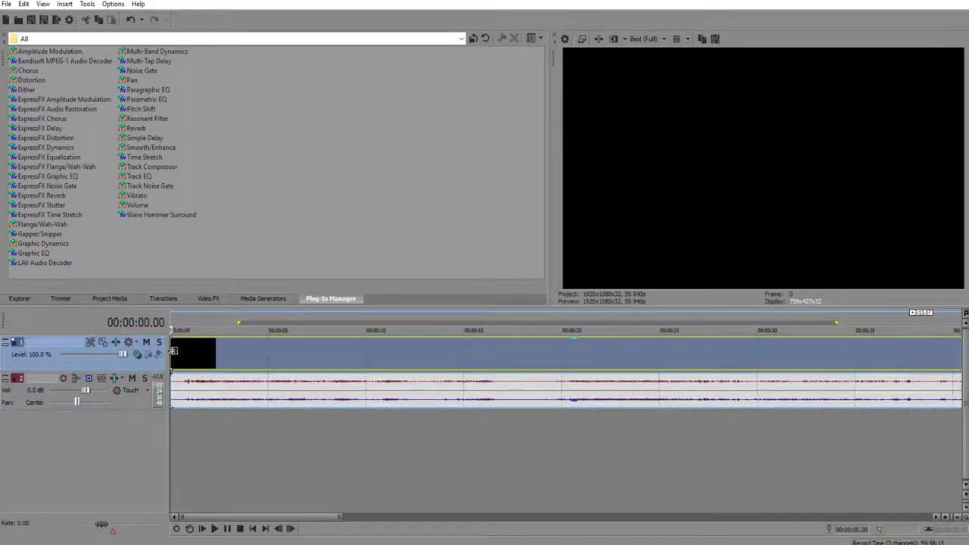
# Drag the intro clip's video and audio events right so they start at about 00:00:19
pyautogui.moveTo(174, 350); pyautogui.dragTo(561, 361)
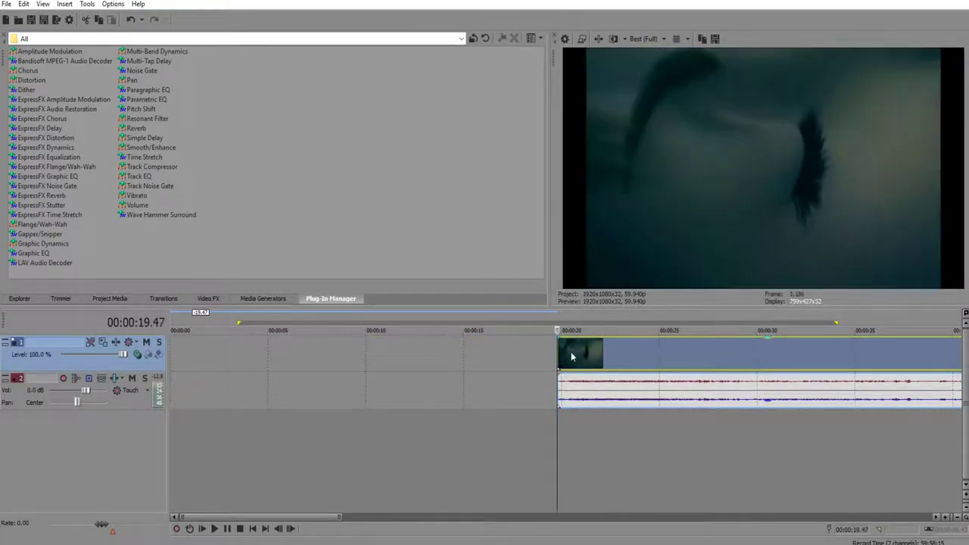
pyautogui.scroll(-5, 602, 351)
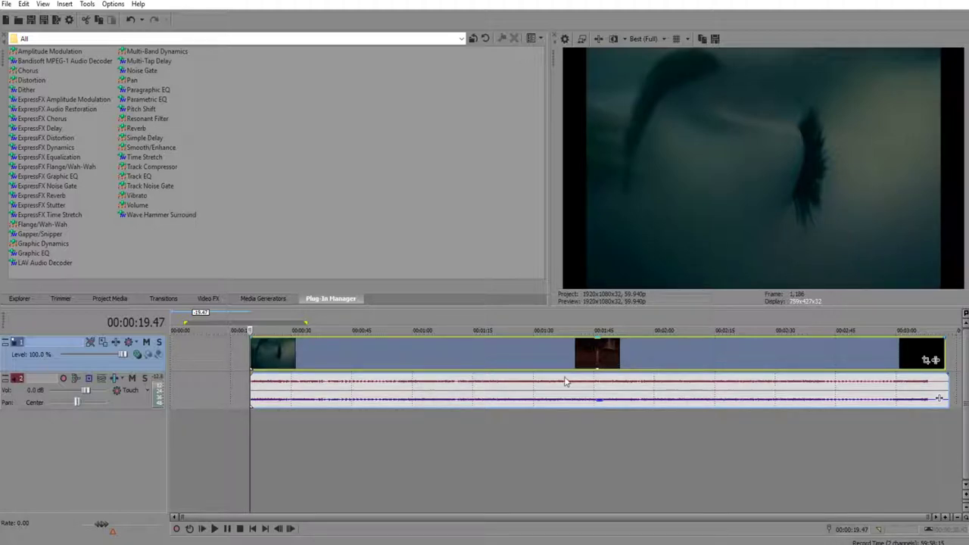
pyautogui.moveTo(551, 403)
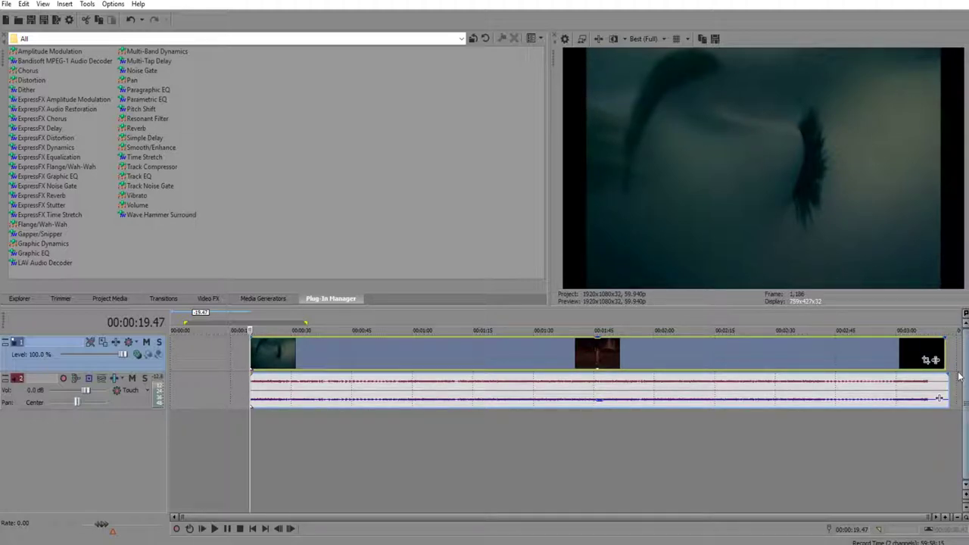
pyautogui.click(926, 361)
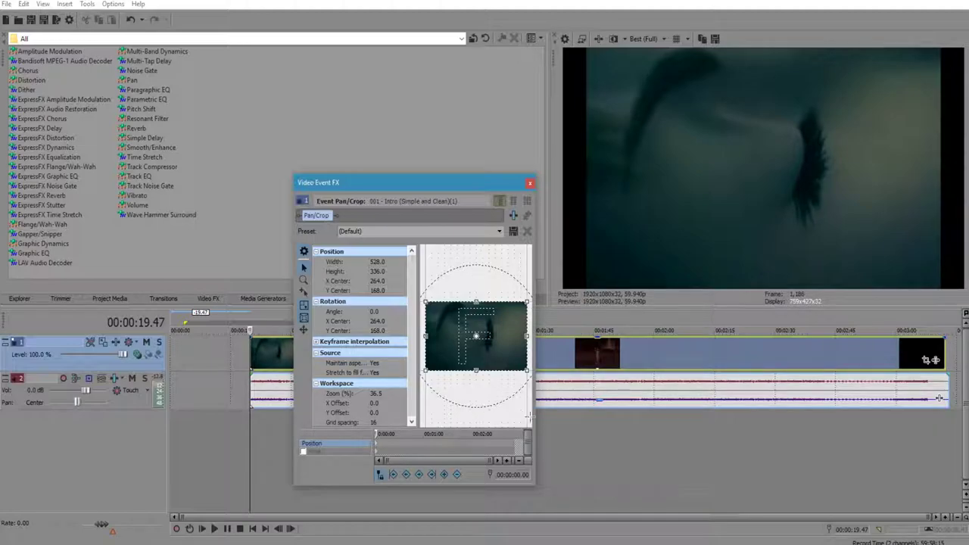
# Widen and move the Pan/Crop window, then set the crop to Match Output Aspect
pyautogui.moveTo(535, 409); pyautogui.dragTo(791, 409)
pyautogui.scroll(5, 652, 337)
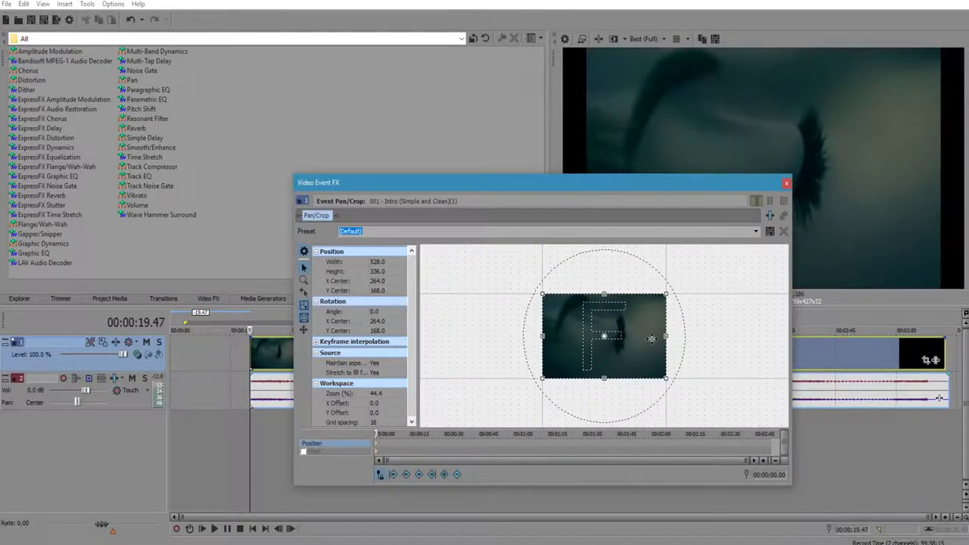
pyautogui.moveTo(599, 182); pyautogui.dragTo(368, 157)
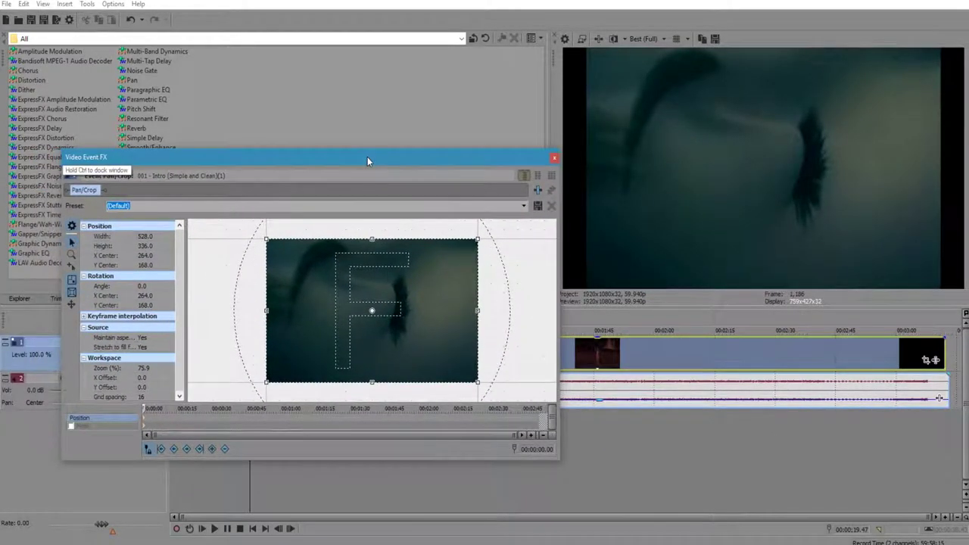
pyautogui.rightClick(372, 283)
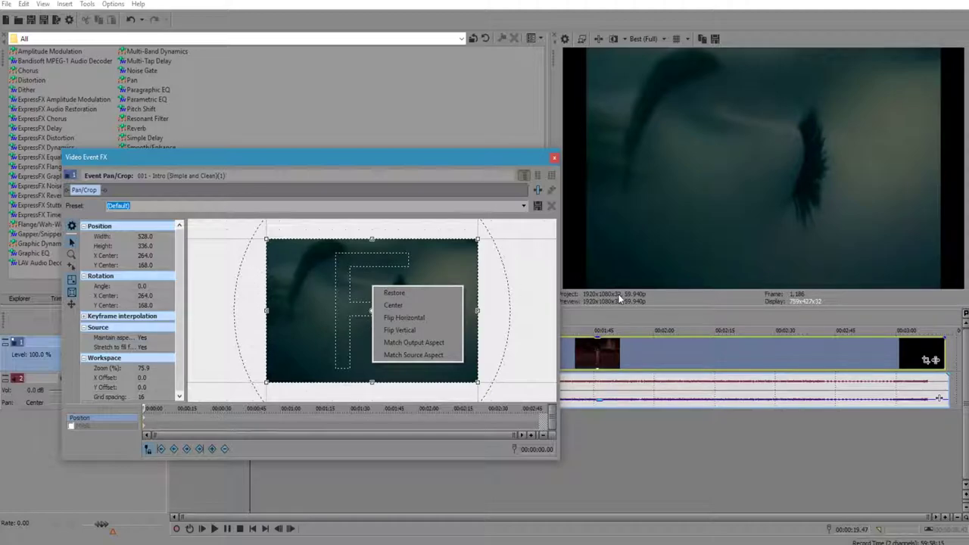
pyautogui.click(413, 343)
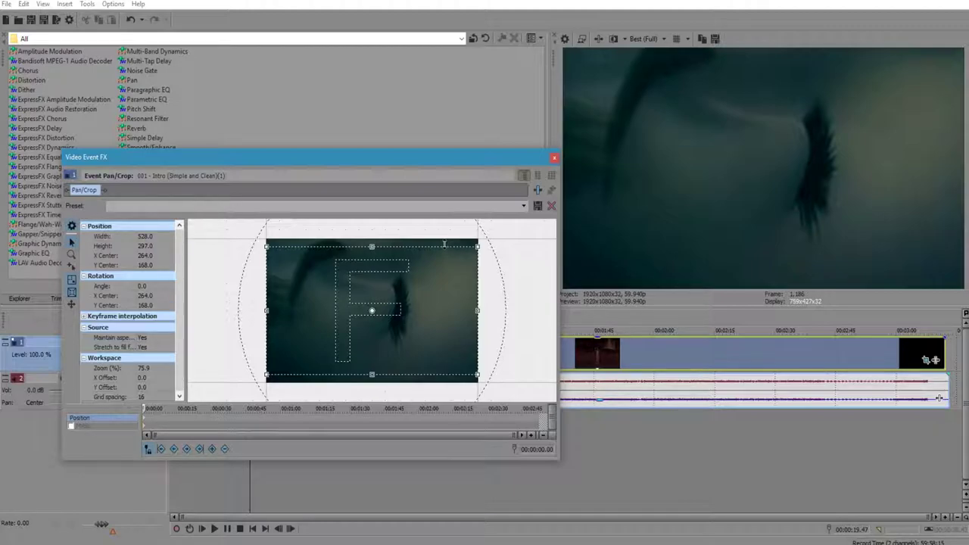
# Experiment with resizing and moving the crop frame, then Restore and Match Output Aspect again
pyautogui.moveTo(445, 244); pyautogui.dragTo(445, 246)
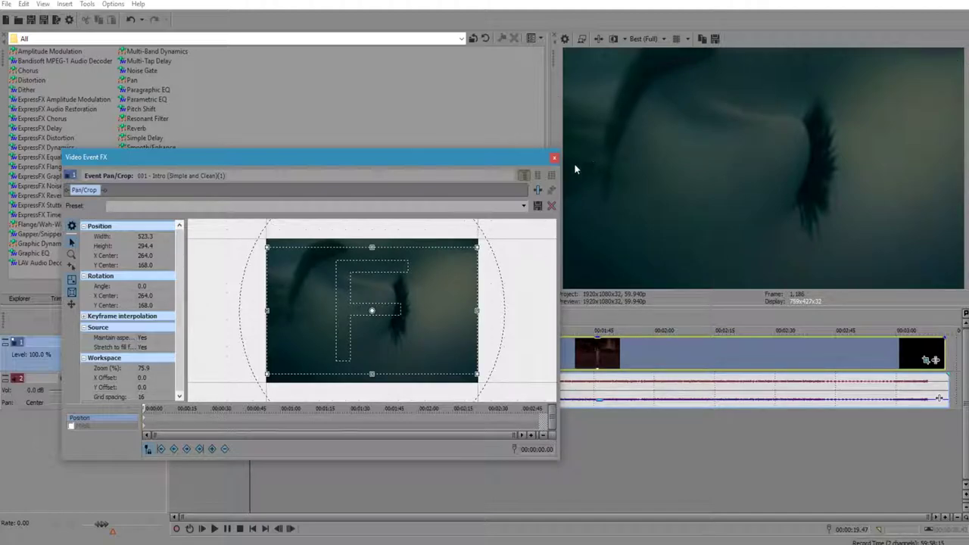
pyautogui.moveTo(407, 297); pyautogui.dragTo(375, 277)
pyautogui.moveTo(472, 259); pyautogui.dragTo(435, 249)
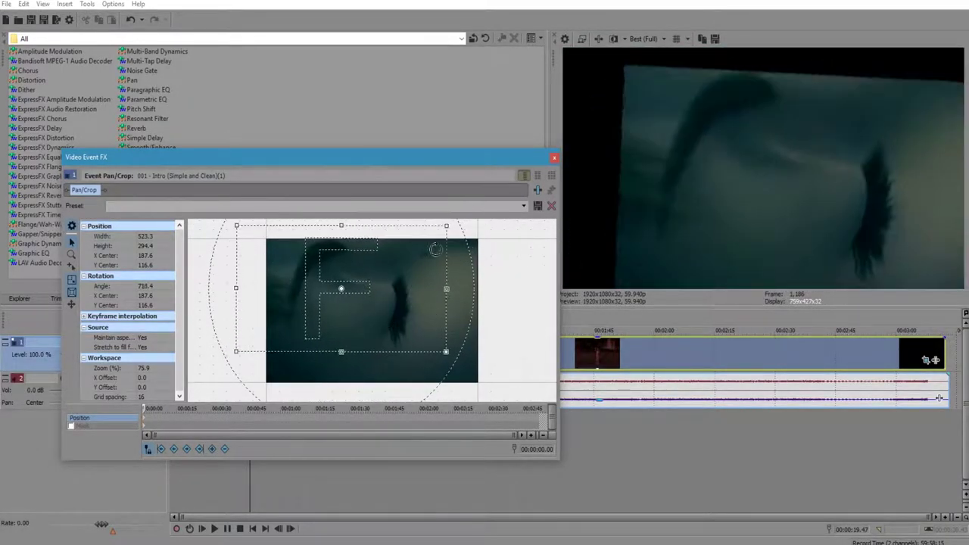
pyautogui.rightClick(358, 264)
pyautogui.click(379, 271)
pyautogui.rightClick(400, 286)
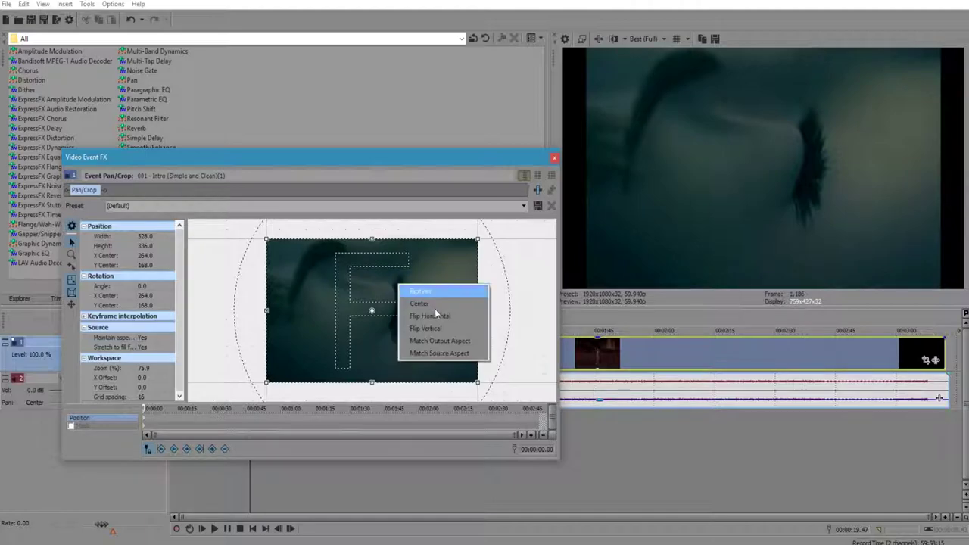
pyautogui.click(443, 341)
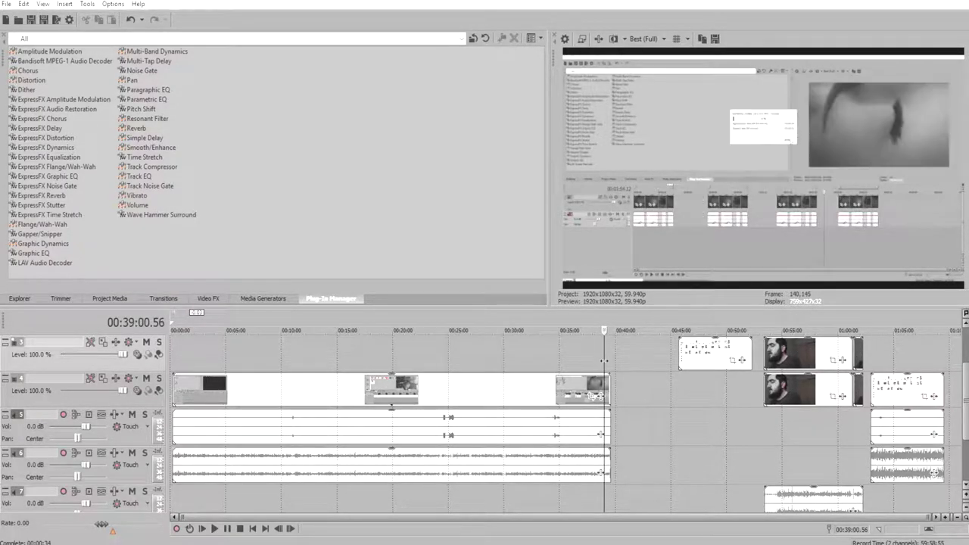
# Move the playhead back to about 14 seconds and match the track 4 clip's crop to output aspect
pyautogui.moveTo(565, 356); pyautogui.dragTo(176, 384)
pyautogui.click(175, 383)
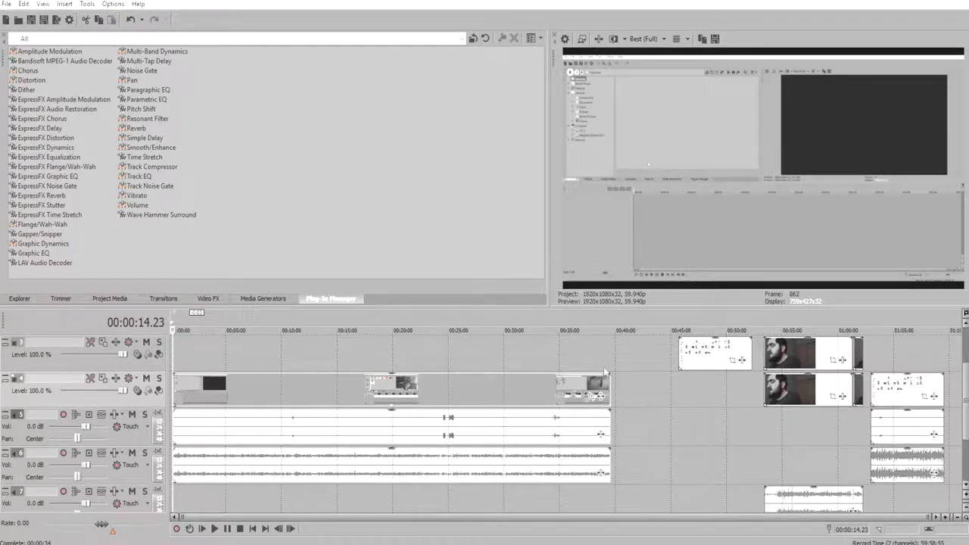
pyautogui.click(597, 396)
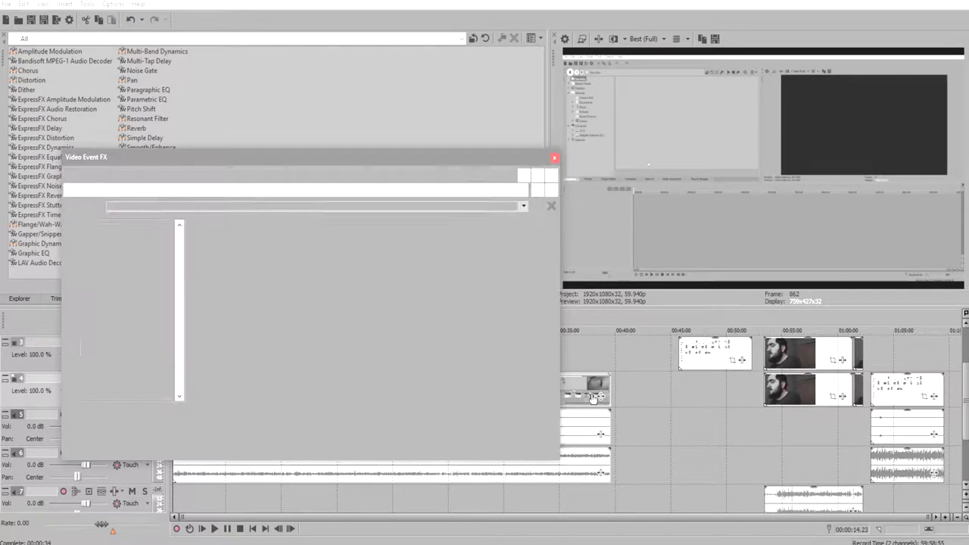
pyautogui.rightClick(468, 279)
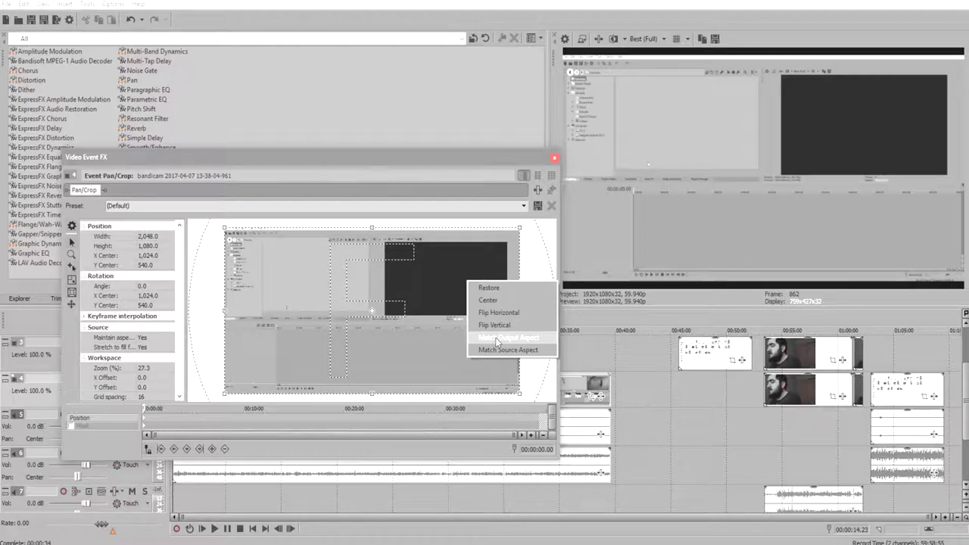
pyautogui.click(497, 343)
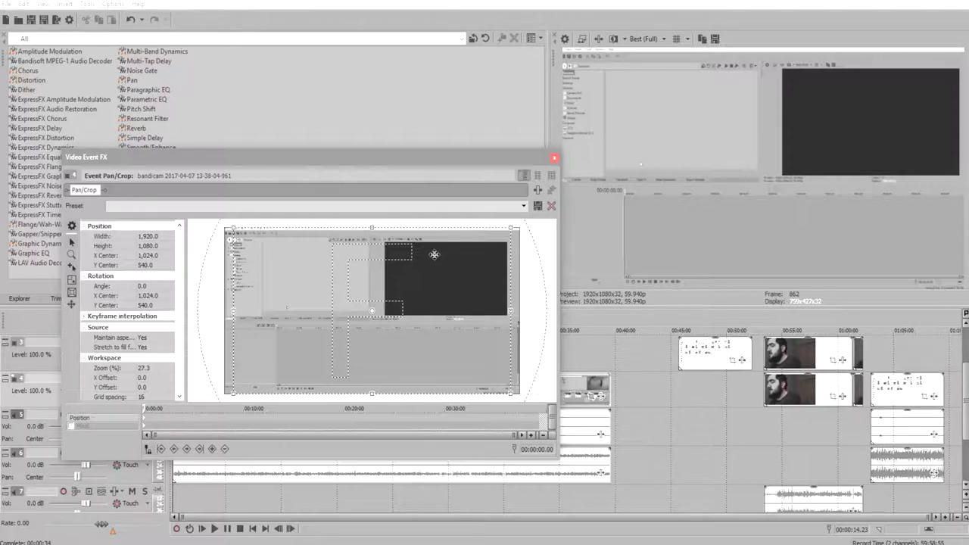
# Restore that clip's default crop, close Pan/Crop, and check the preview full screen
pyautogui.rightClick(416, 274)
pyautogui.click(436, 284)
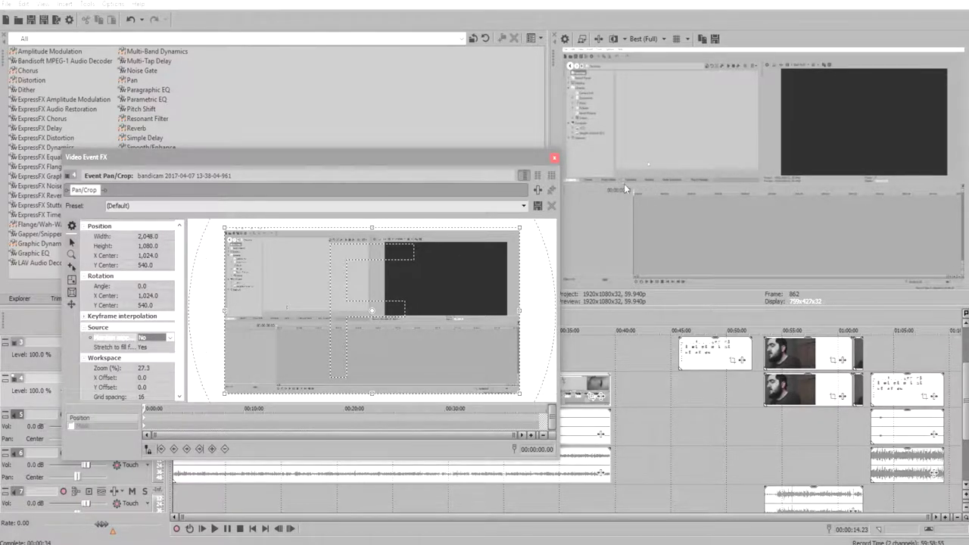
pyautogui.click(553, 158)
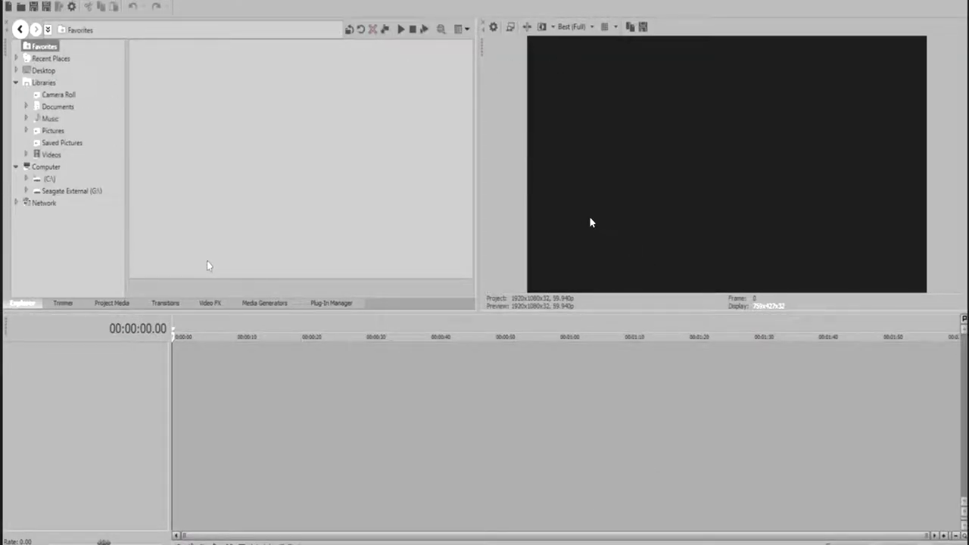
pyautogui.press('f')
pyautogui.press('Escape')
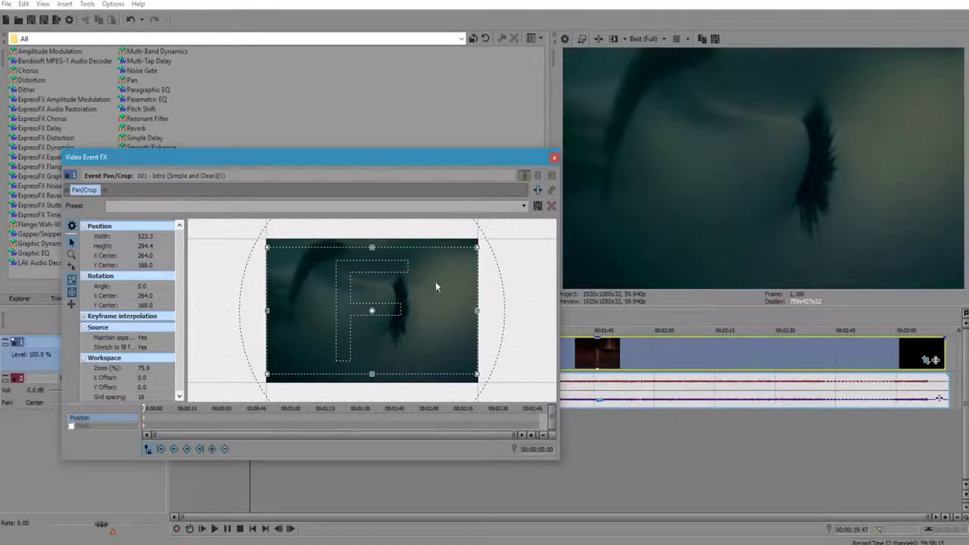
pyautogui.click(70, 426)
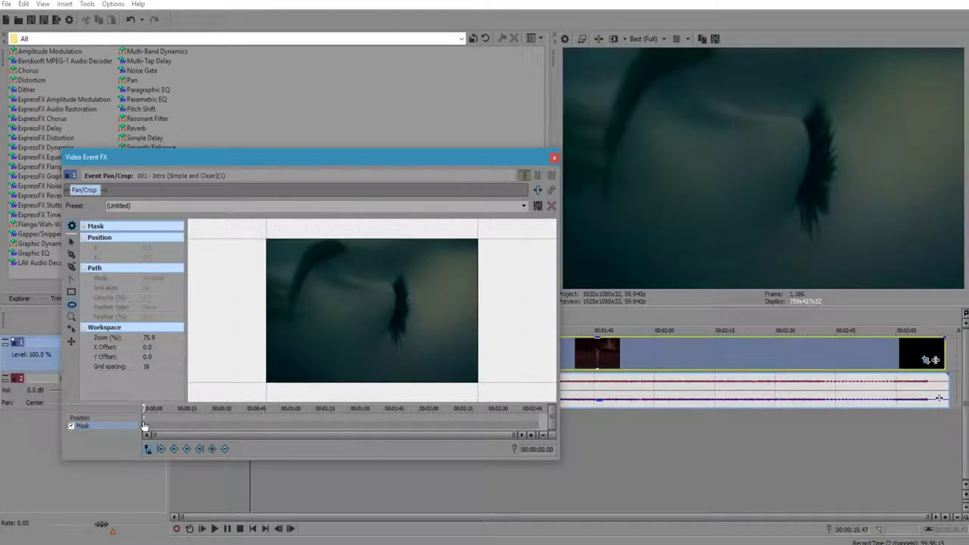
pyautogui.moveTo(326, 263); pyautogui.dragTo(444, 368)
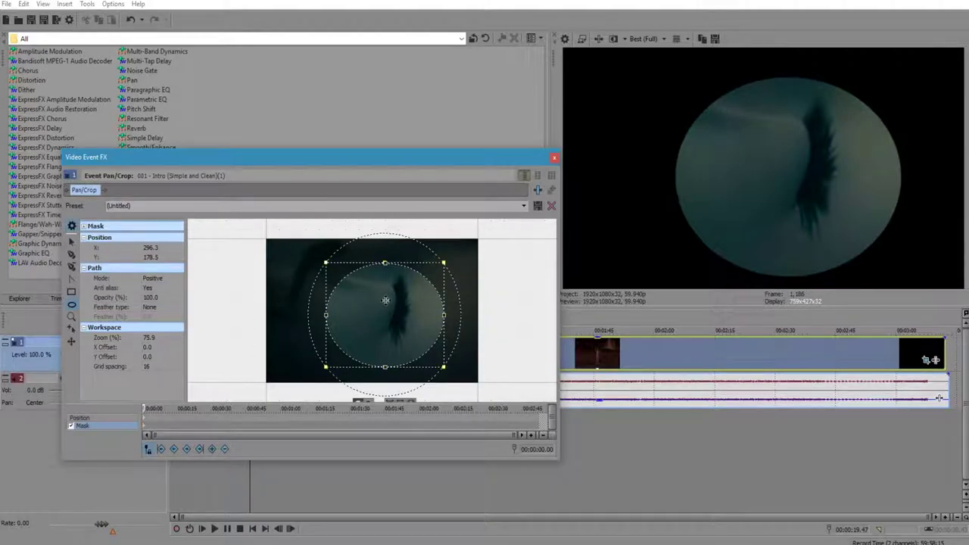
pyautogui.moveTo(344, 262)
pyautogui.mouseDown()
pyautogui.moveTo(459, 368)
pyautogui.moveTo(449, 372)
pyautogui.mouseUp()
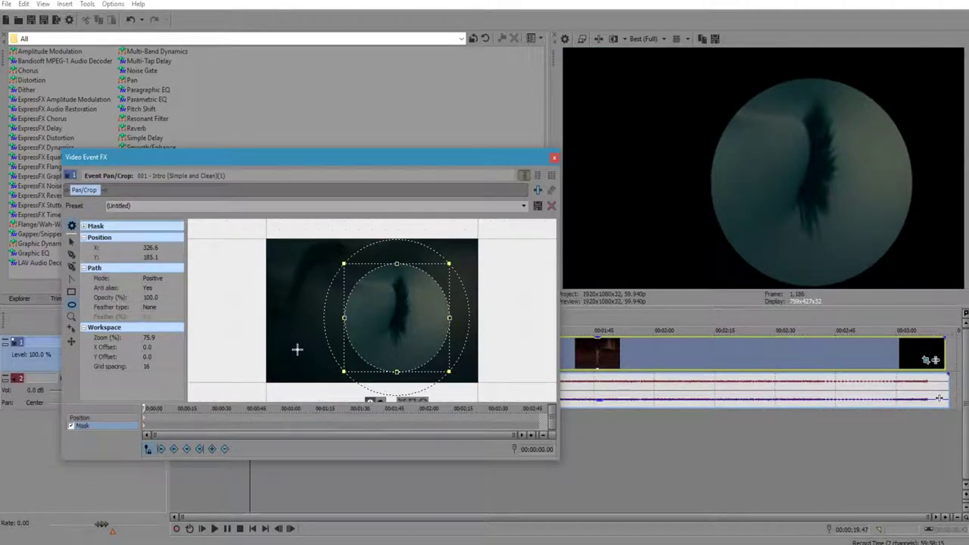
pyautogui.click(653, 230)
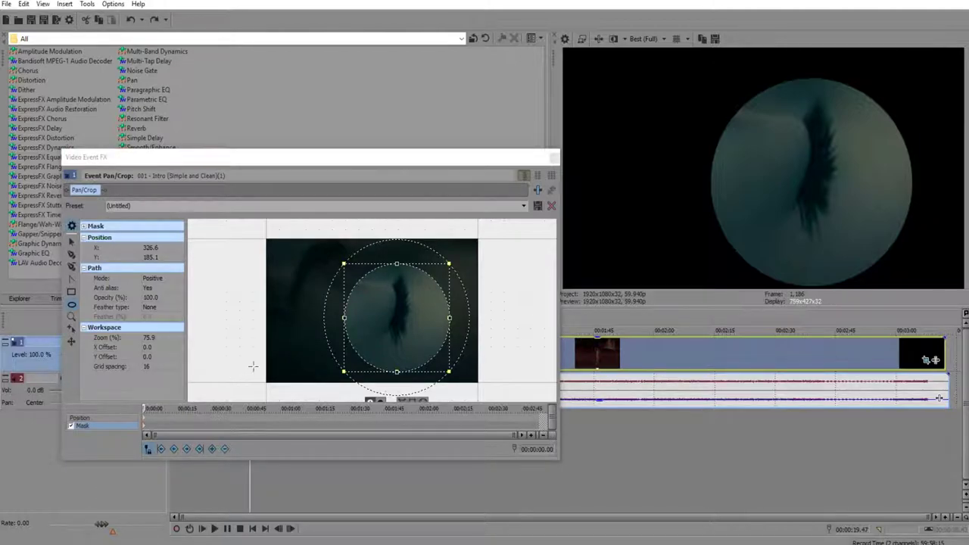
pyautogui.click(70, 426)
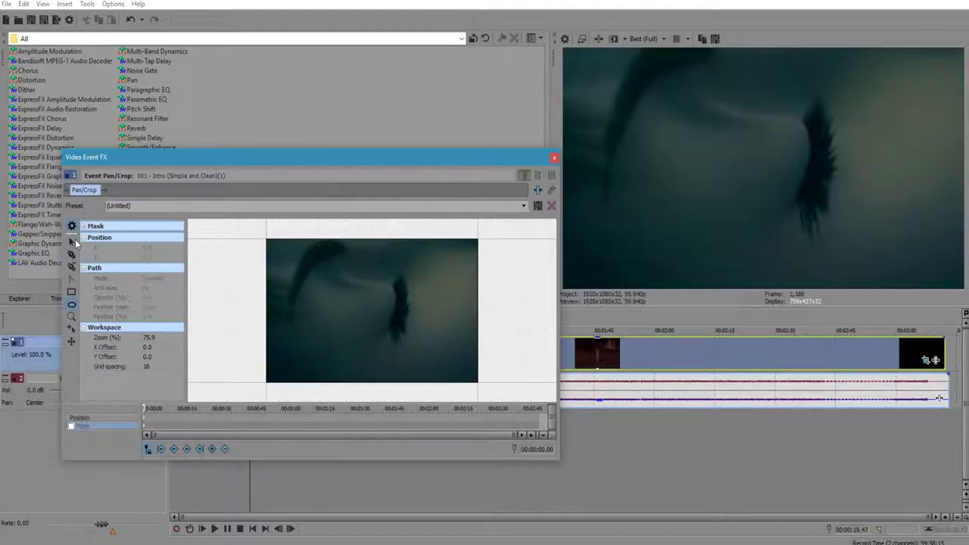
pyautogui.click(144, 418)
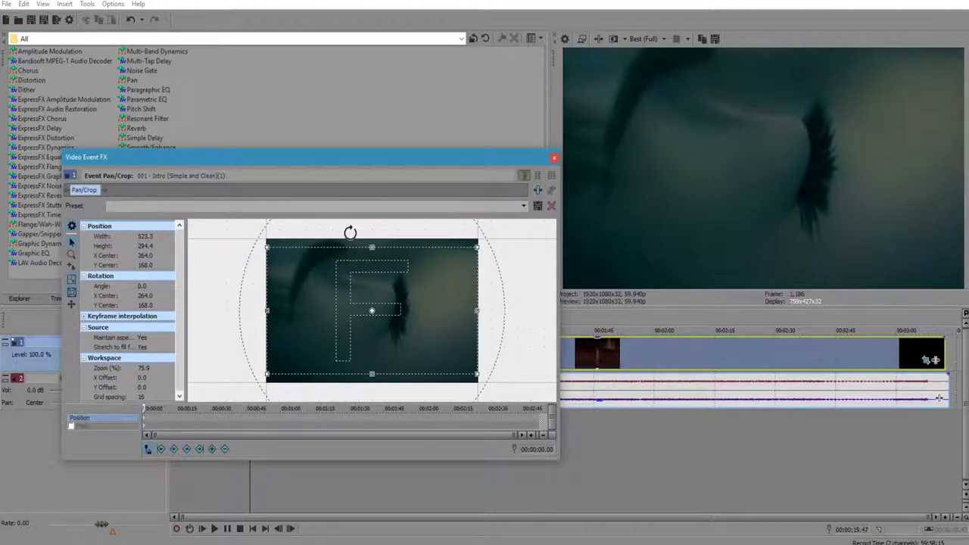
# Try stretching and narrowing the crop frame, then Restore it and Match Output Aspect
pyautogui.moveTo(350, 247); pyautogui.dragTo(350, 270)
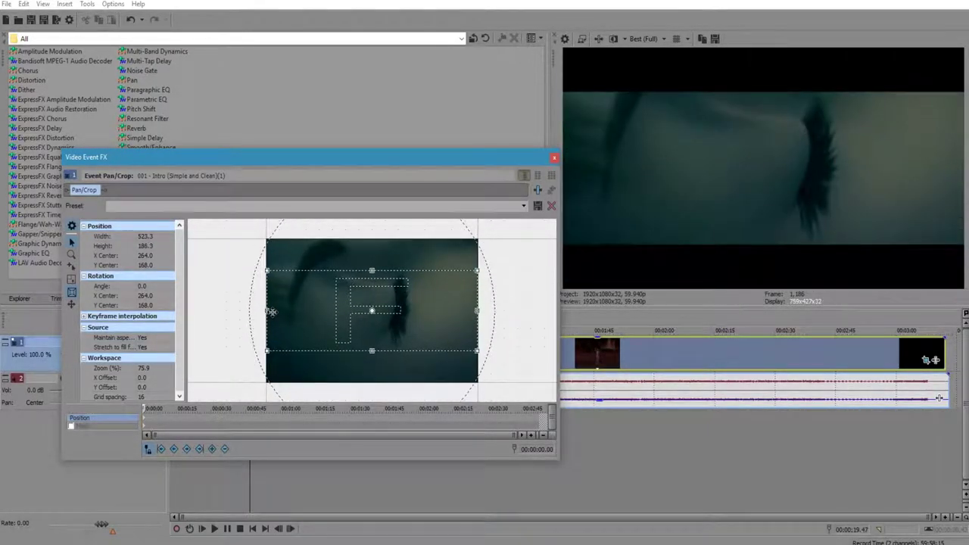
pyautogui.moveTo(265, 309); pyautogui.dragTo(311, 310)
pyautogui.rightClick(321, 313)
pyautogui.click(341, 319)
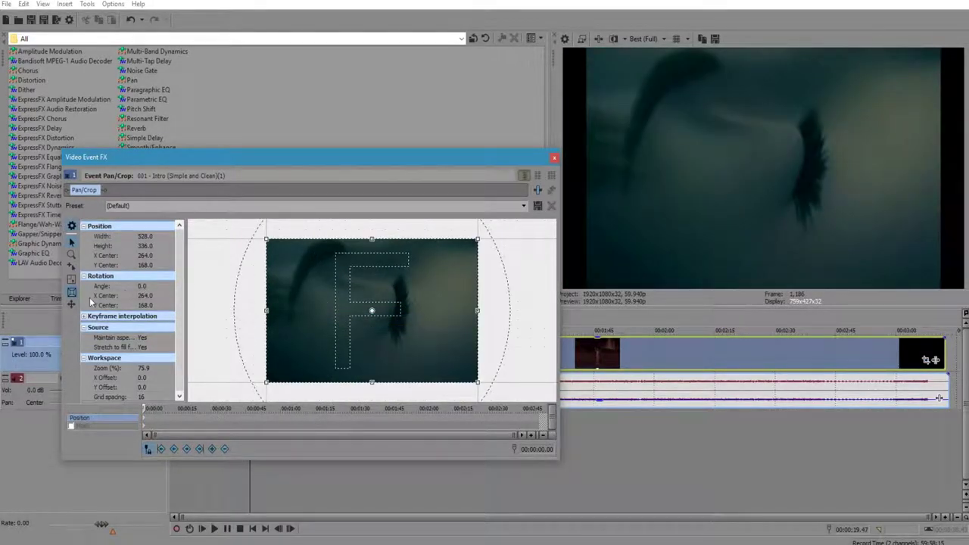
pyautogui.rightClick(374, 259)
pyautogui.click(403, 312)
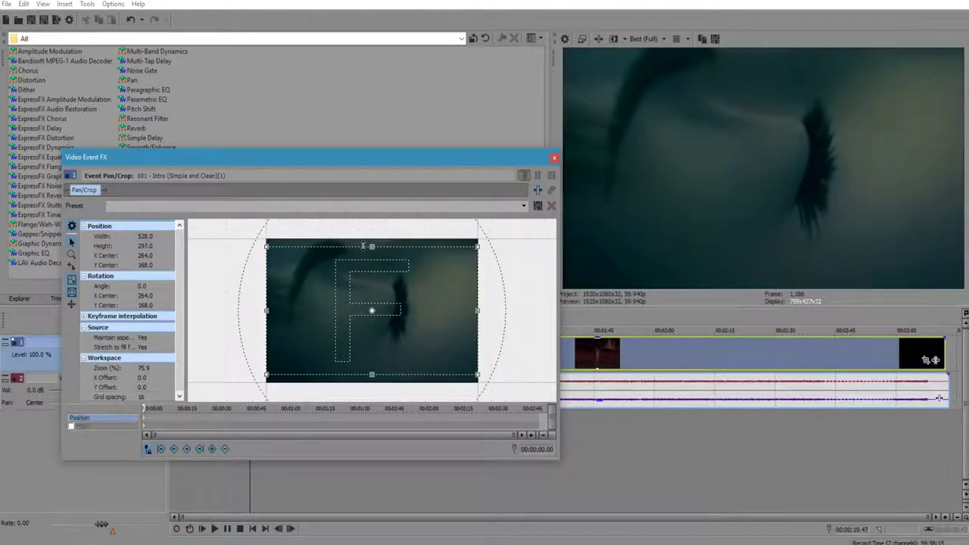
# Shrink the crop frame from its top, corner, bottom and left edges and shift the rotation pivot left
pyautogui.moveTo(363, 246); pyautogui.dragTo(364, 248)
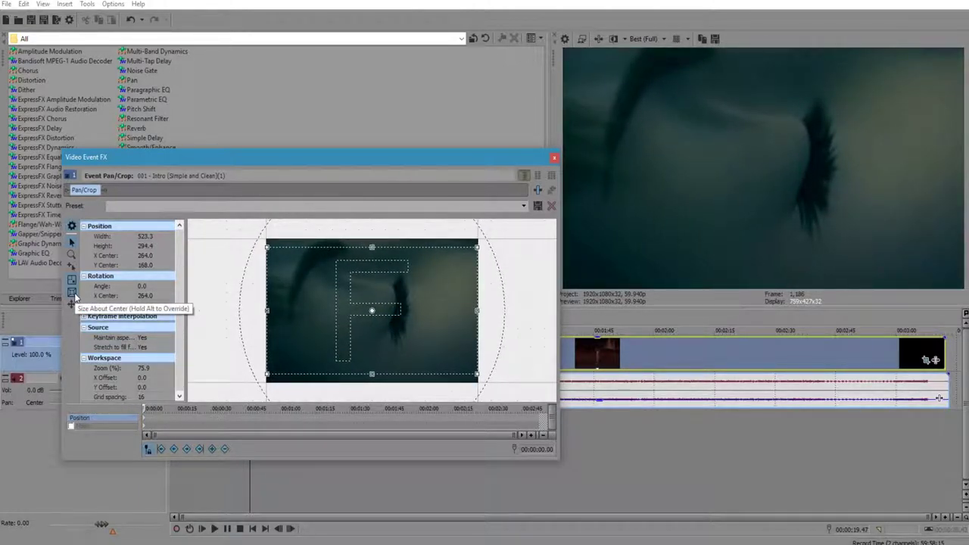
pyautogui.moveTo(268, 247)
pyautogui.mouseDown()
pyautogui.moveTo(285, 278)
pyautogui.moveTo(256, 232)
pyautogui.moveTo(314, 303)
pyautogui.moveTo(271, 275)
pyautogui.moveTo(267, 249)
pyautogui.mouseUp()
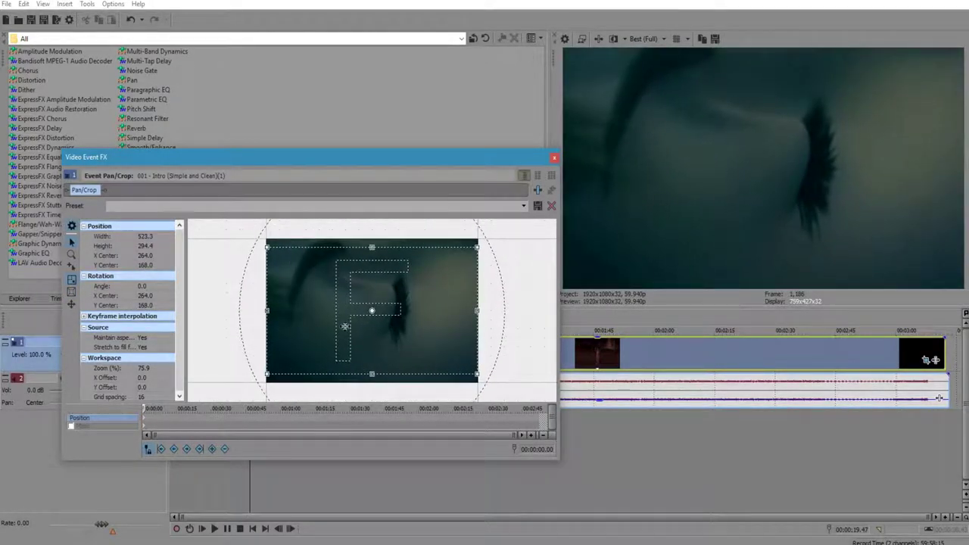
pyautogui.moveTo(372, 375); pyautogui.dragTo(372, 344)
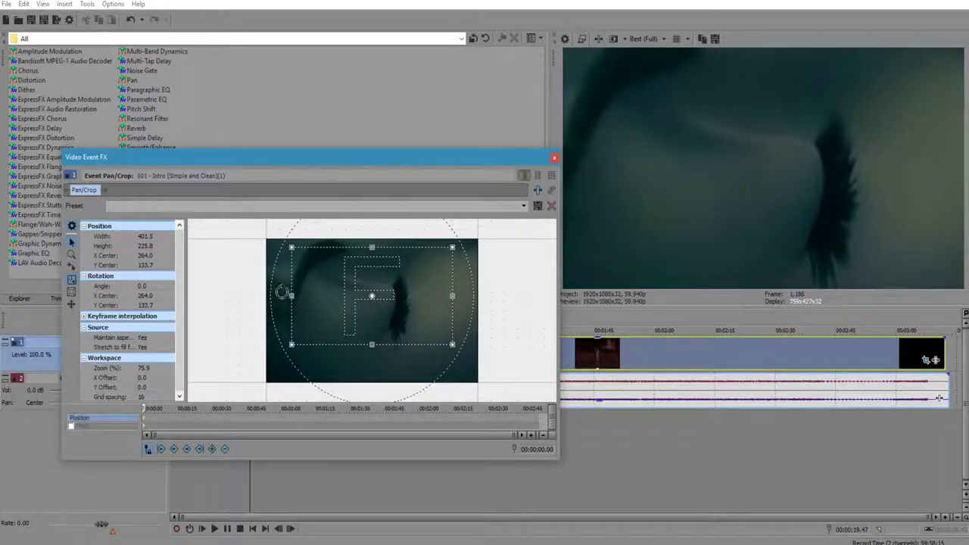
pyautogui.moveTo(282, 293)
pyautogui.mouseDown()
pyautogui.moveTo(328, 296)
pyautogui.moveTo(292, 296)
pyautogui.mouseUp()
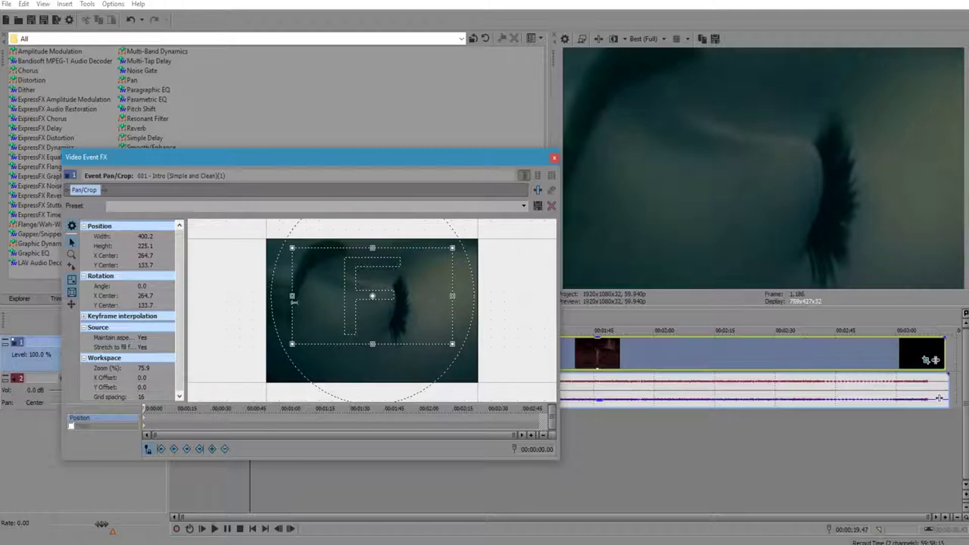
pyautogui.moveTo(293, 296)
pyautogui.mouseDown()
pyautogui.moveTo(266, 296)
pyautogui.moveTo(283, 296)
pyautogui.mouseUp()
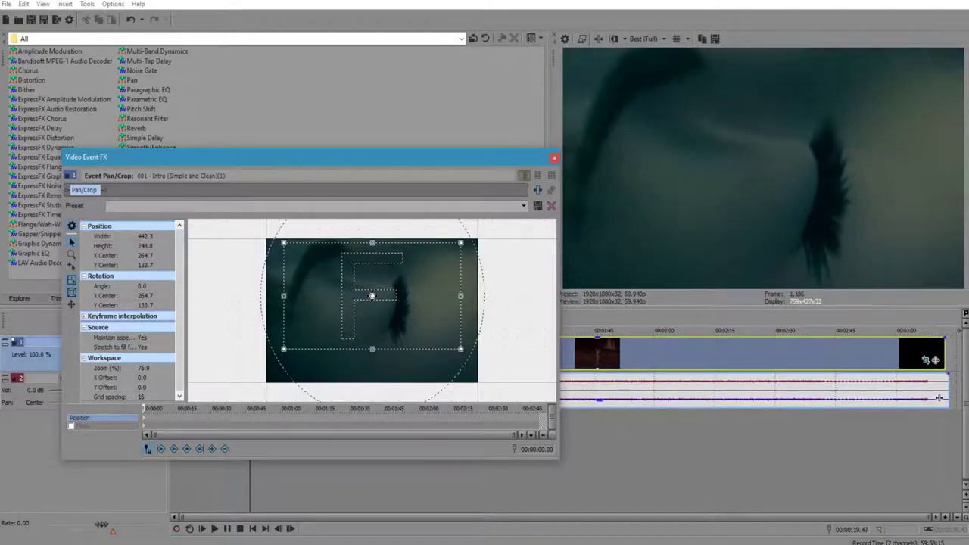
pyautogui.moveTo(372, 296); pyautogui.dragTo(341, 310)
pyautogui.moveTo(283, 296); pyautogui.dragTo(312, 297)
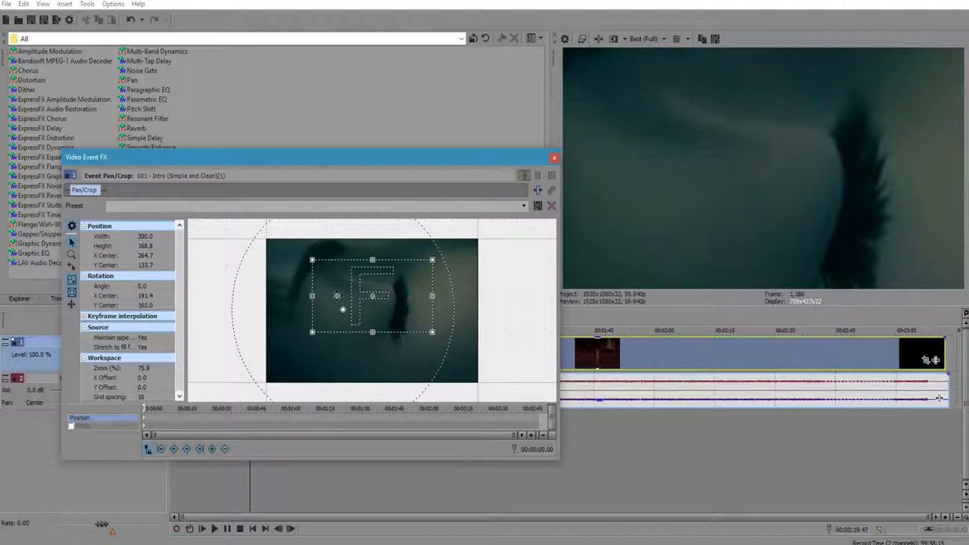
# Restore and re-match output aspect, then zoom in slightly and pan right to a 504.6 by 283.8 frame
pyautogui.rightClick(337, 296)
pyautogui.click(354, 313)
pyautogui.rightClick(356, 294)
pyautogui.click(373, 303)
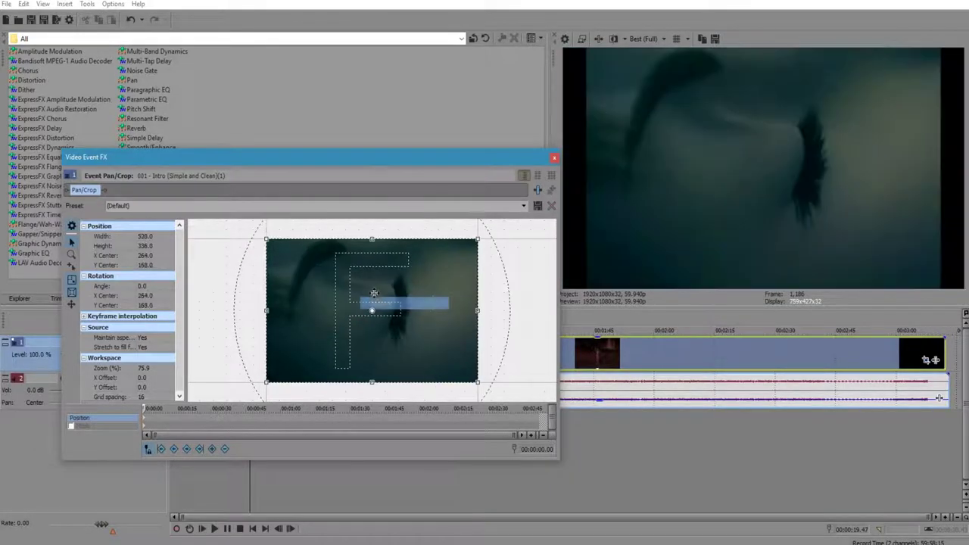
pyautogui.rightClick(374, 294)
pyautogui.click(402, 349)
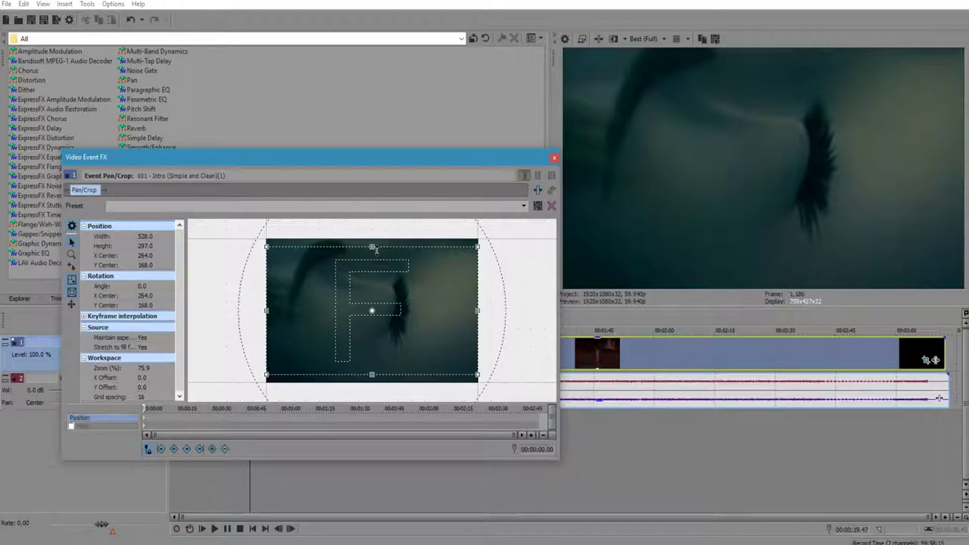
pyautogui.moveTo(371, 247); pyautogui.dragTo(373, 251)
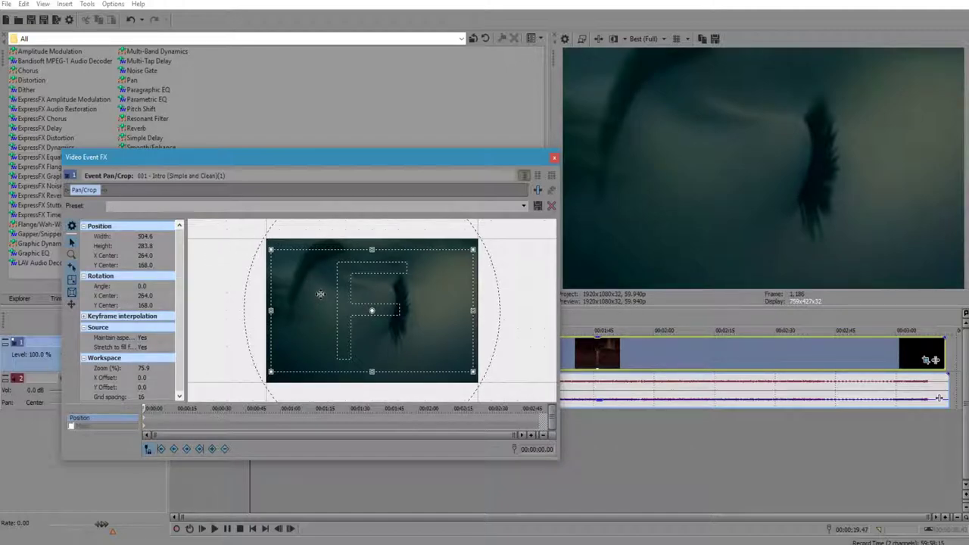
pyautogui.moveTo(321, 294)
pyautogui.mouseDown()
pyautogui.moveTo(312, 282)
pyautogui.moveTo(317, 297)
pyautogui.moveTo(330, 294)
pyautogui.moveTo(323, 285)
pyautogui.moveTo(321, 294)
pyautogui.mouseUp()
pyautogui.click(554, 159)
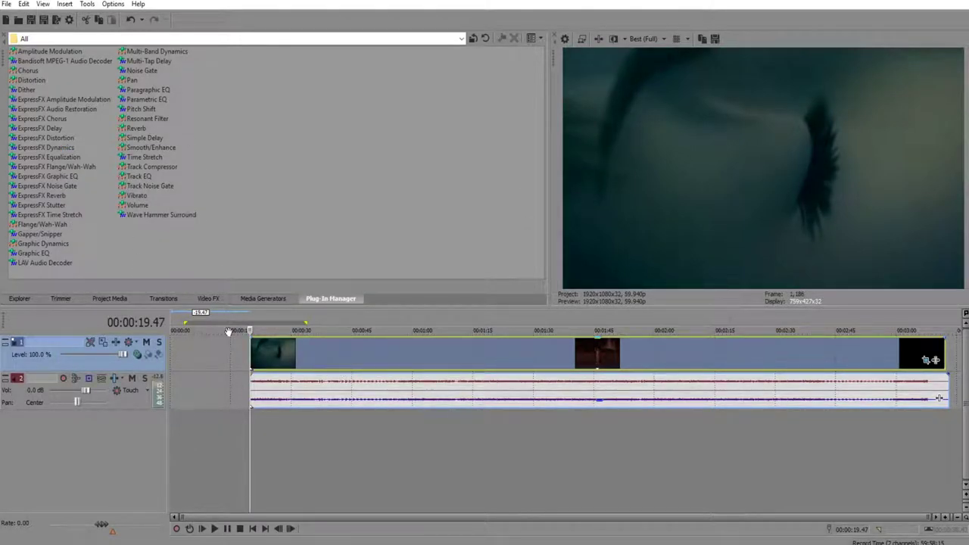
# Apply the VEGAS Sharpen Heavy preset (amount 0.750) from Video FX to video track 1
pyautogui.click(209, 299)
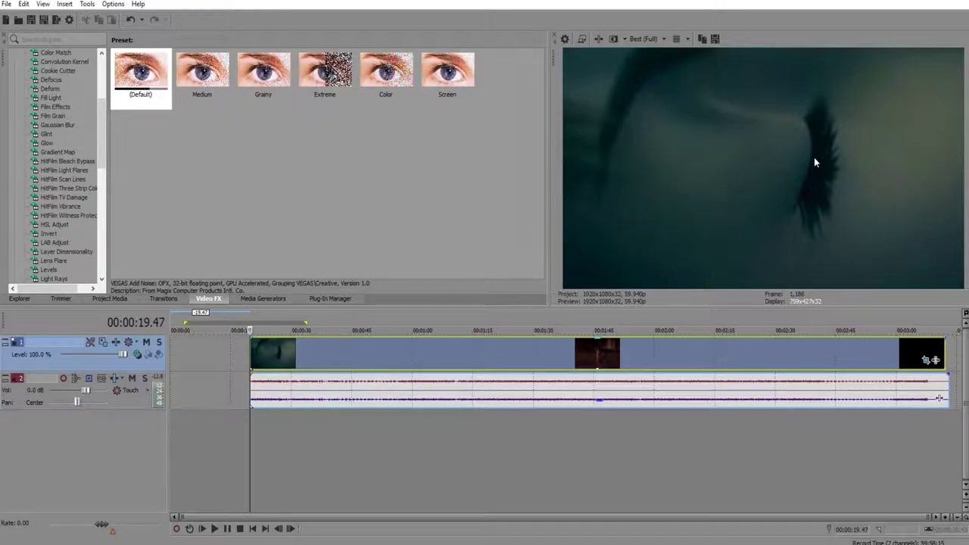
pyautogui.scroll(-8, 76, 207)
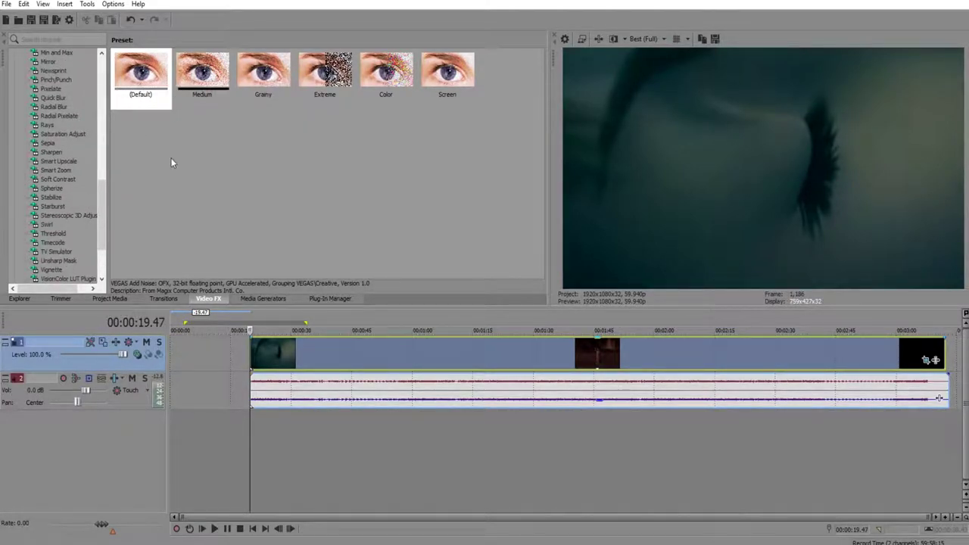
pyautogui.moveTo(98, 182)
pyautogui.mouseDown()
pyautogui.moveTo(108, 66)
pyautogui.moveTo(97, 172)
pyautogui.mouseUp()
pyautogui.click(50, 216)
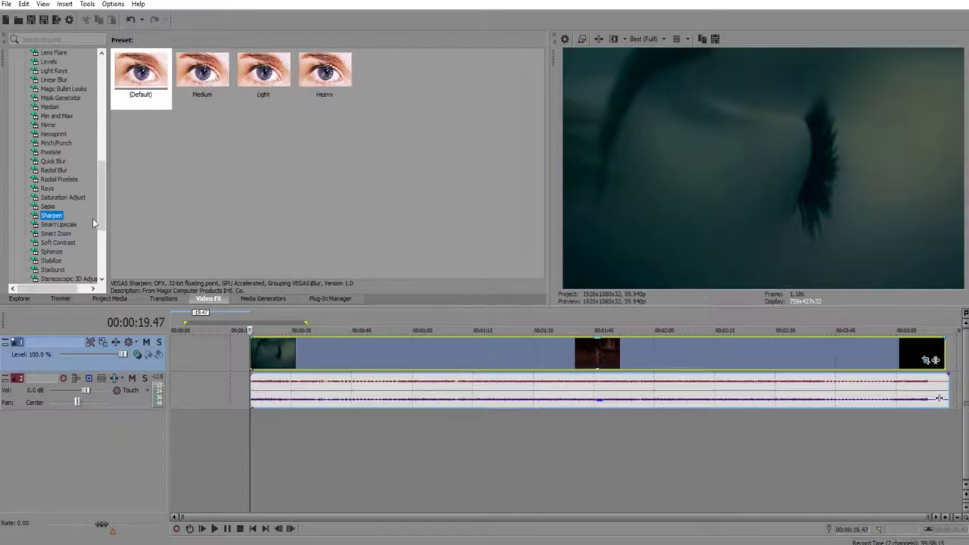
pyautogui.scroll(8, 91, 201)
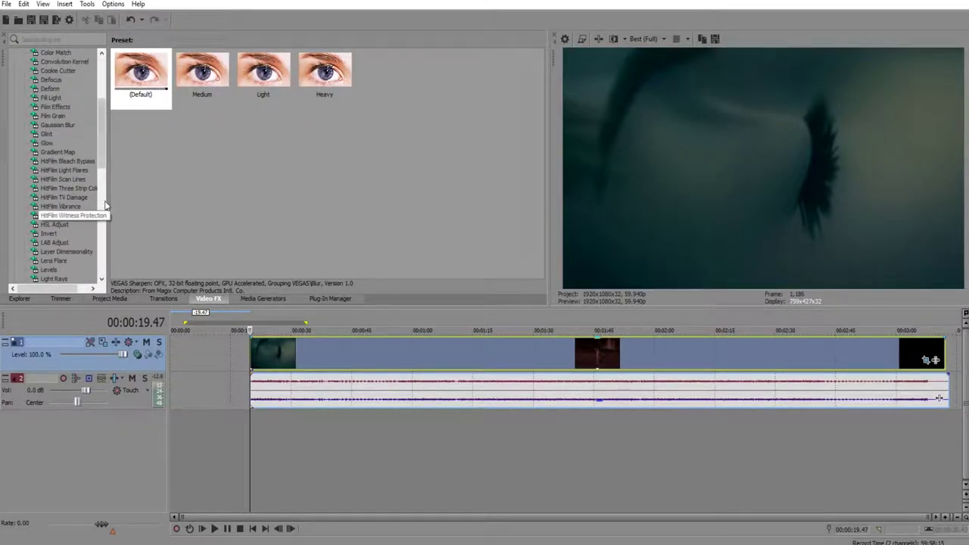
pyautogui.moveTo(103, 139); pyautogui.dragTo(102, 193)
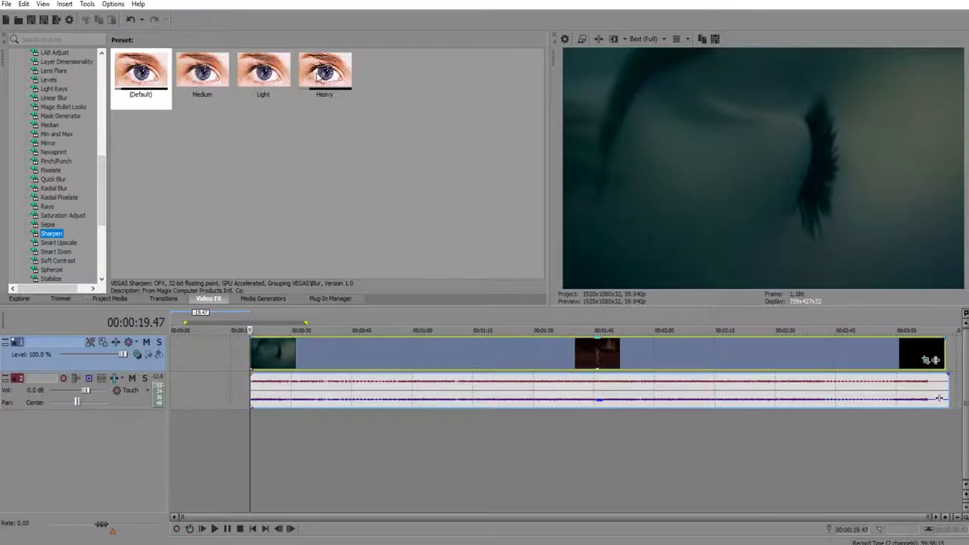
pyautogui.moveTo(319, 76); pyautogui.dragTo(122, 349)
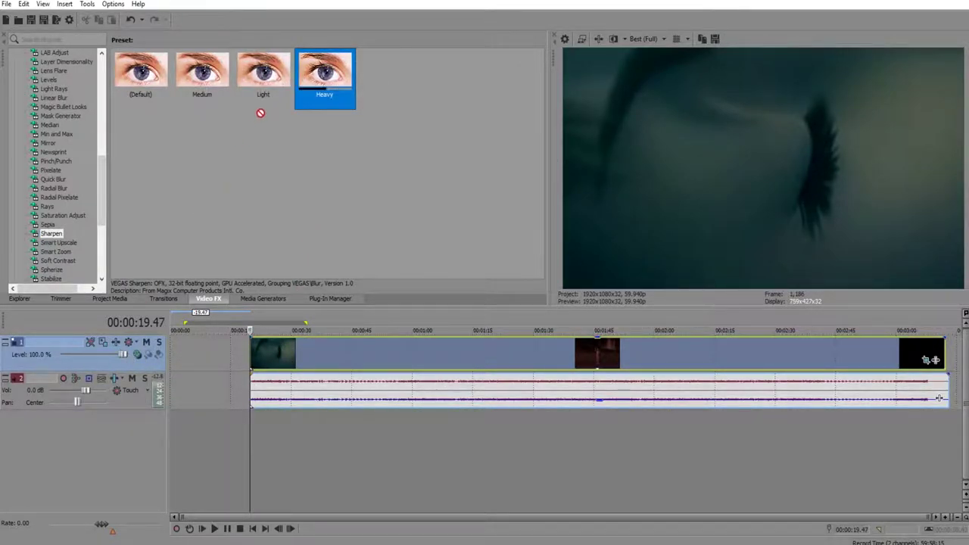
pyautogui.moveTo(260, 113); pyautogui.dragTo(68, 363)
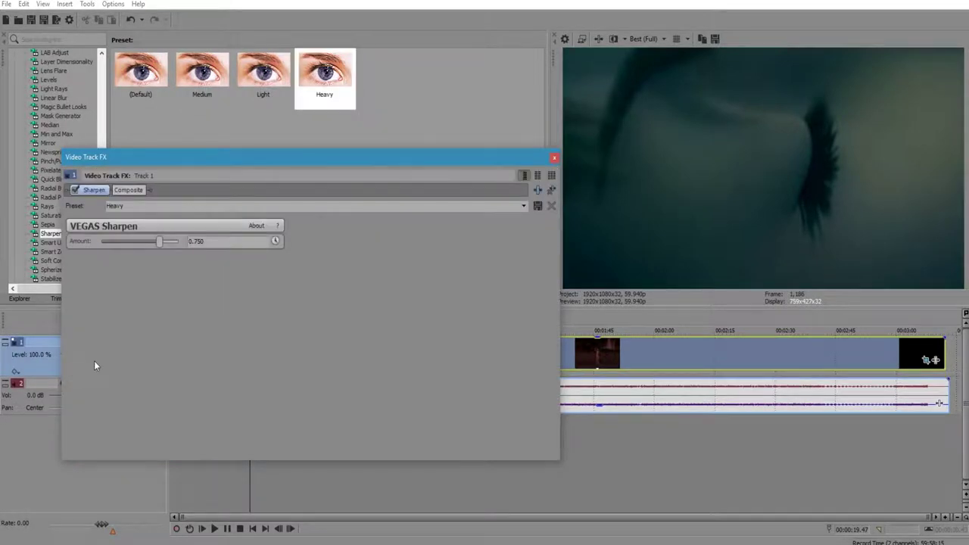
pyautogui.click(552, 160)
pyautogui.click(329, 362)
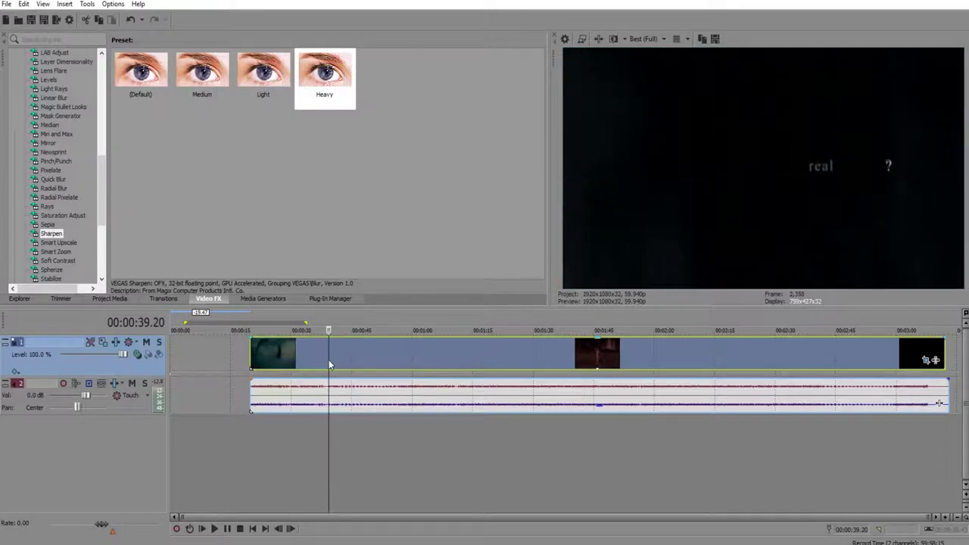
pyautogui.click(449, 350)
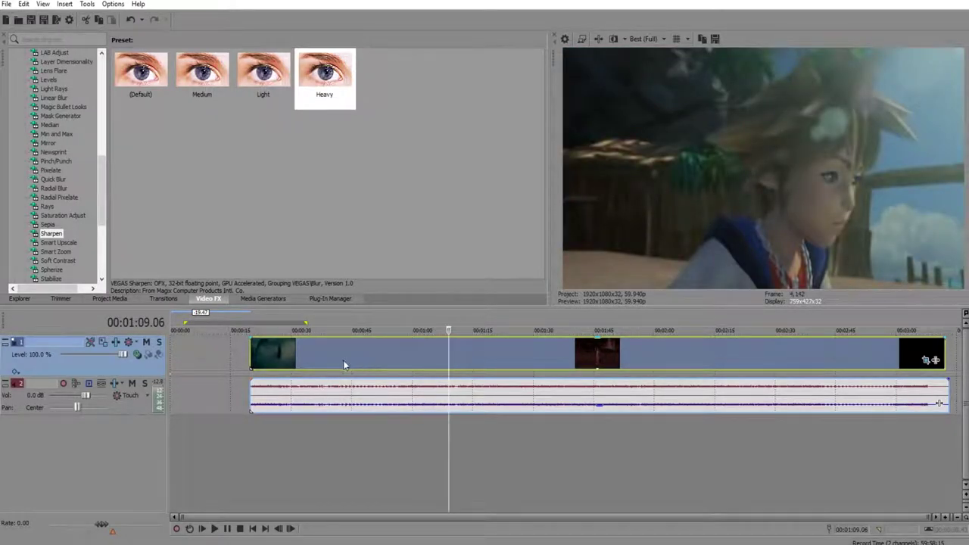
pyautogui.click(252, 354)
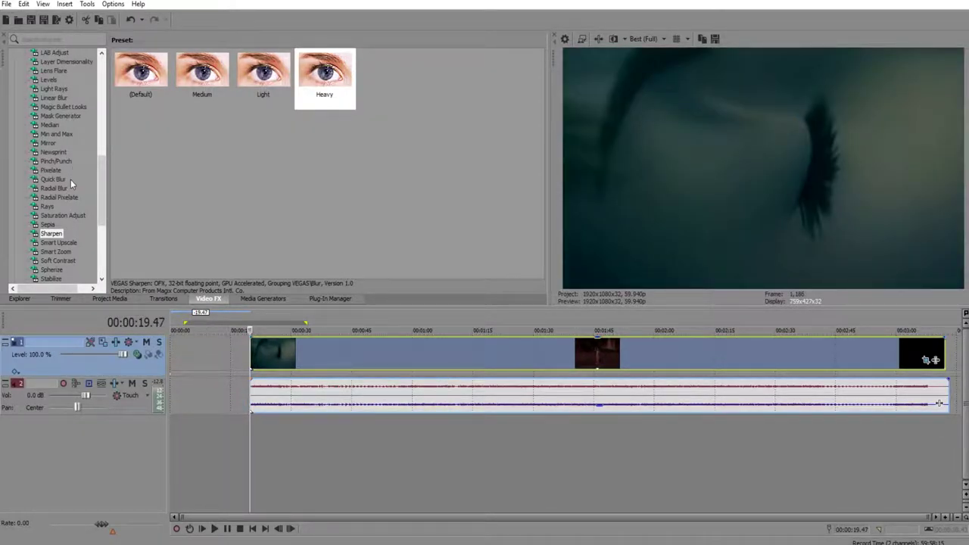
pyautogui.scroll(5, 67, 197)
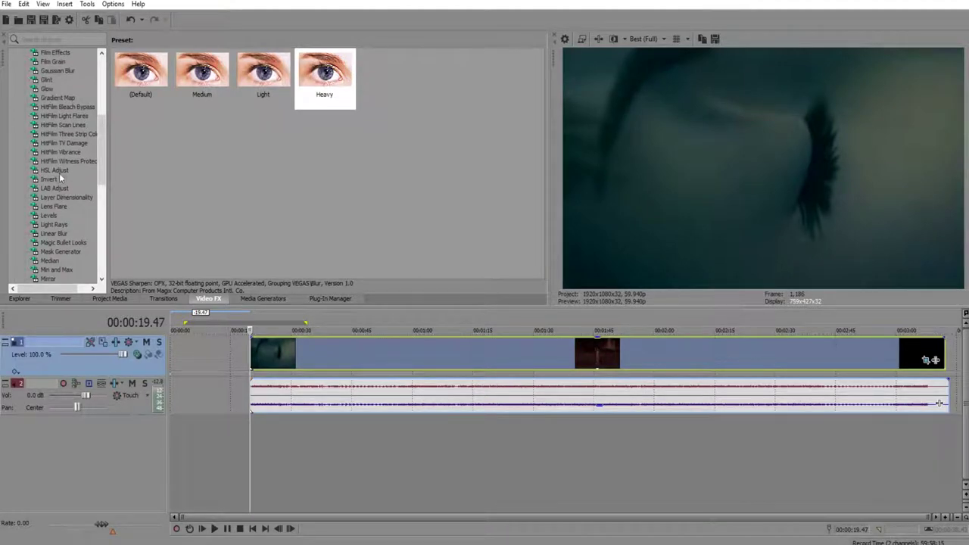
pyautogui.click(59, 172)
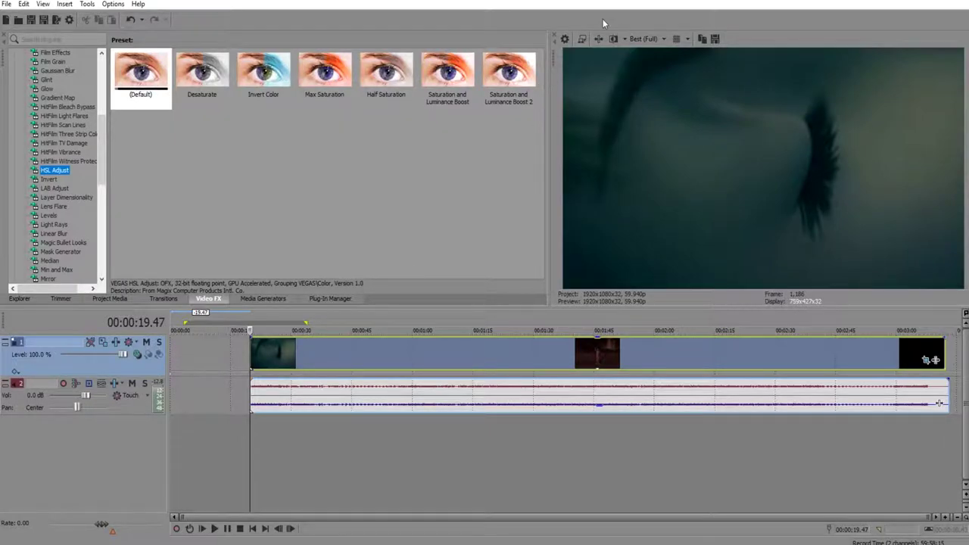
# In Project Properties, apply 32-bit floating point (video levels) and then 8-bit pixel format to compare
pyautogui.click(564, 39)
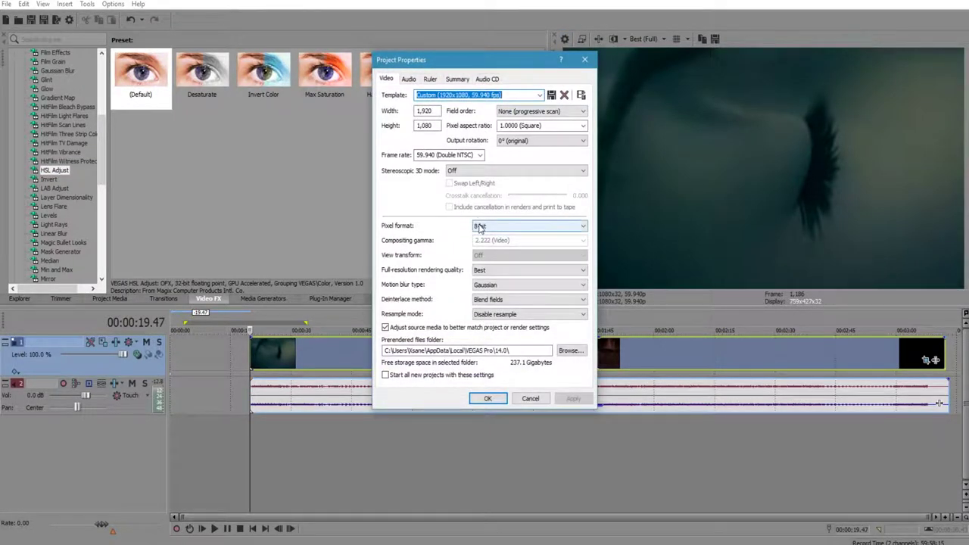
pyautogui.click(480, 228)
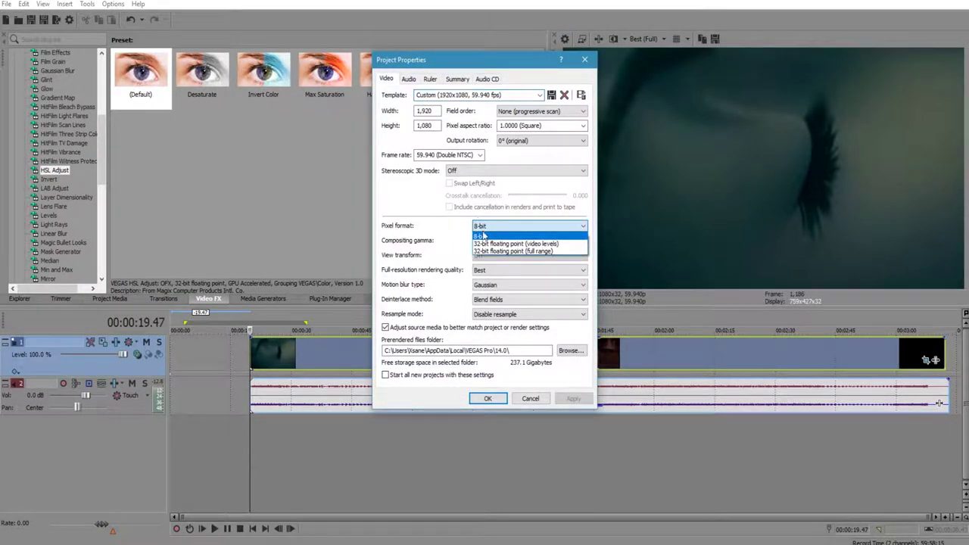
pyautogui.click(530, 243)
pyautogui.click(573, 399)
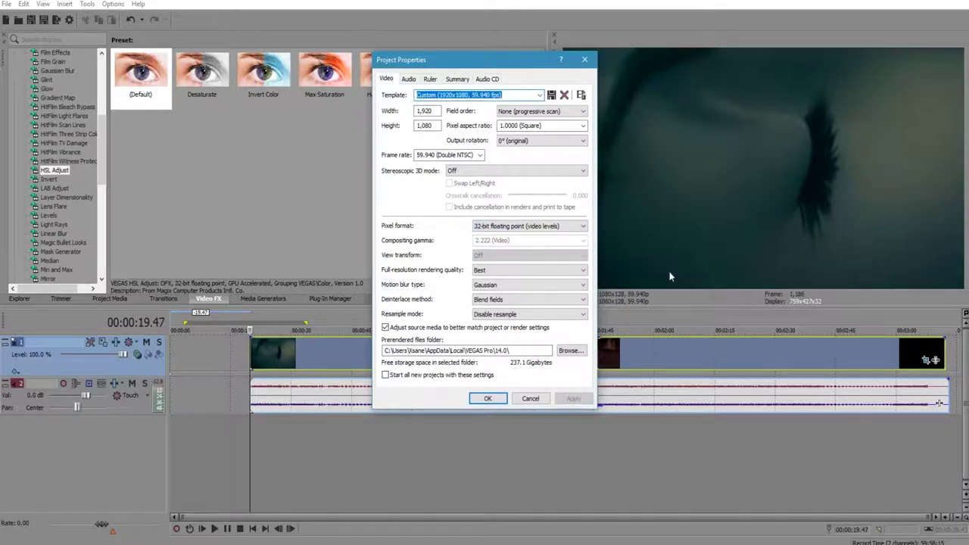
pyautogui.click(530, 226)
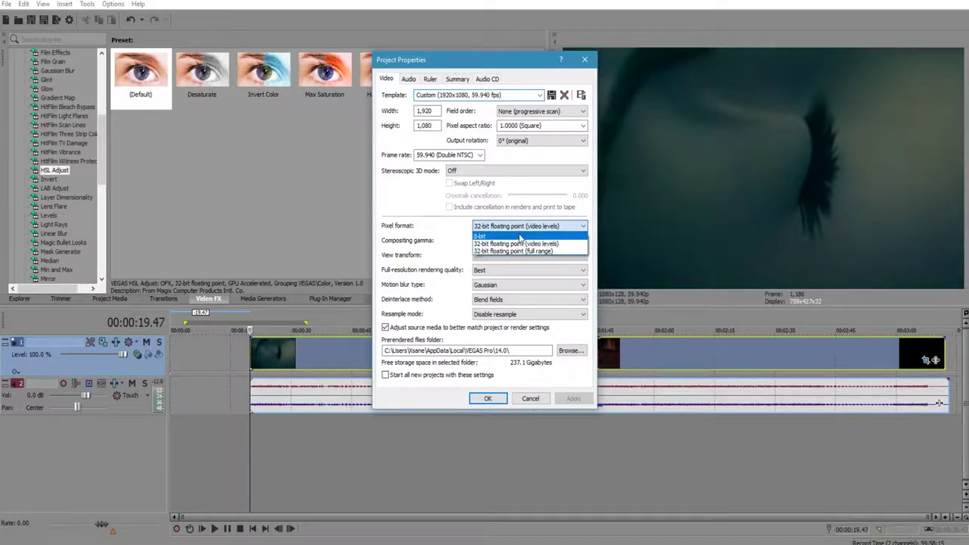
pyautogui.click(523, 234)
pyautogui.click(574, 399)
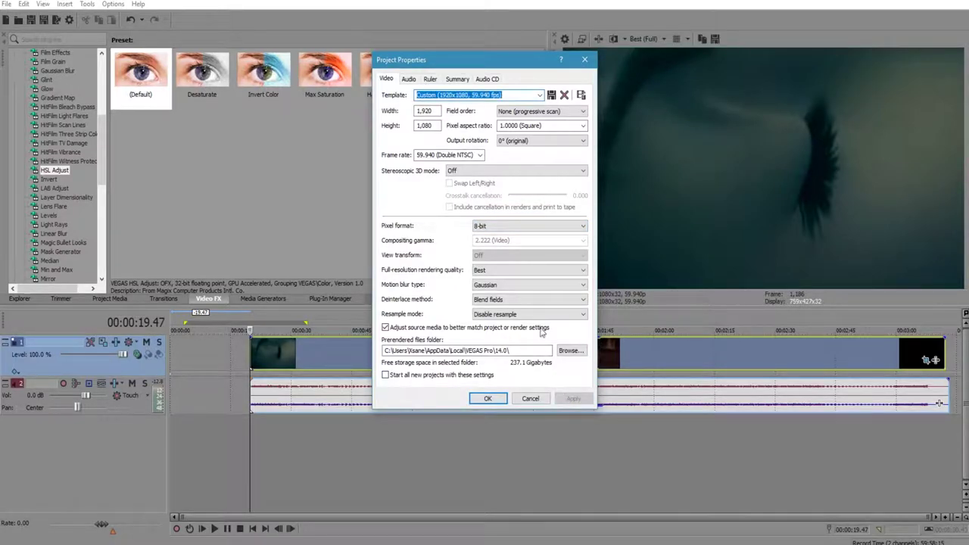
# Apply 32-bit video levels again, then settle on 32-bit floating point (full range) and confirm
pyautogui.click(530, 226)
pyautogui.click(531, 243)
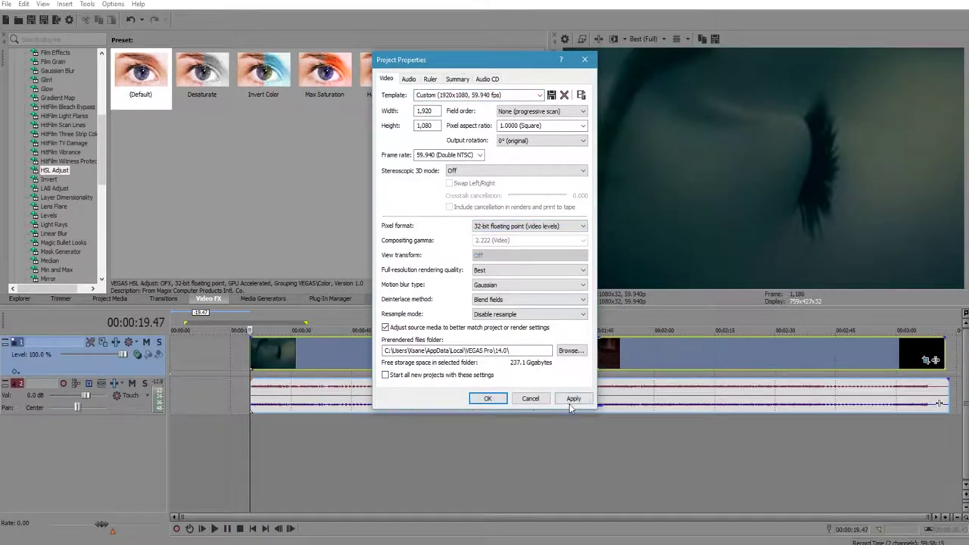
pyautogui.click(573, 400)
pyautogui.click(509, 227)
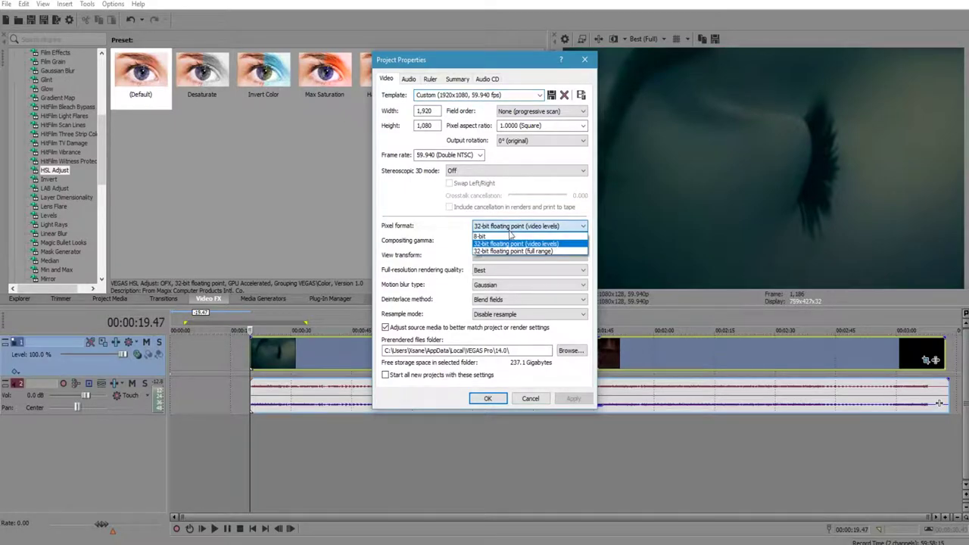
pyautogui.click(516, 252)
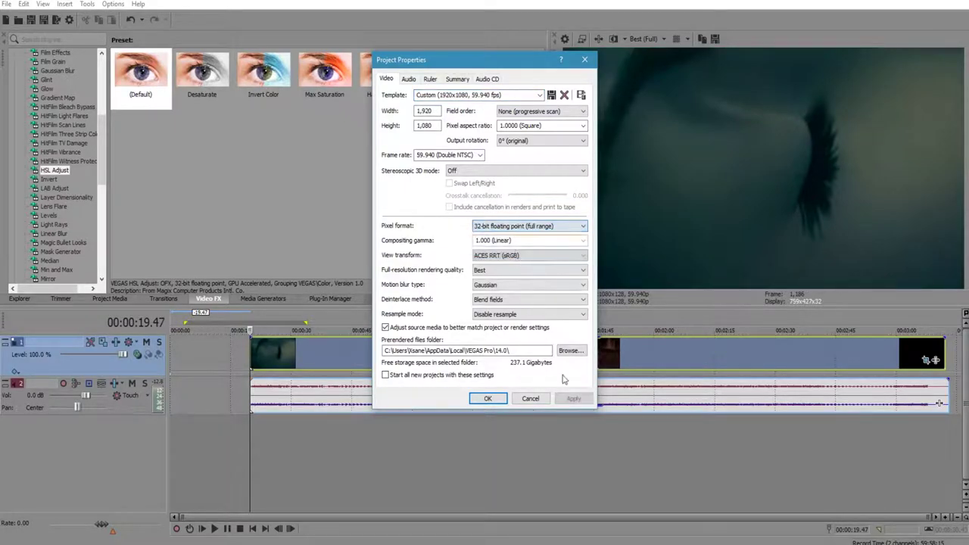
pyautogui.click(573, 399)
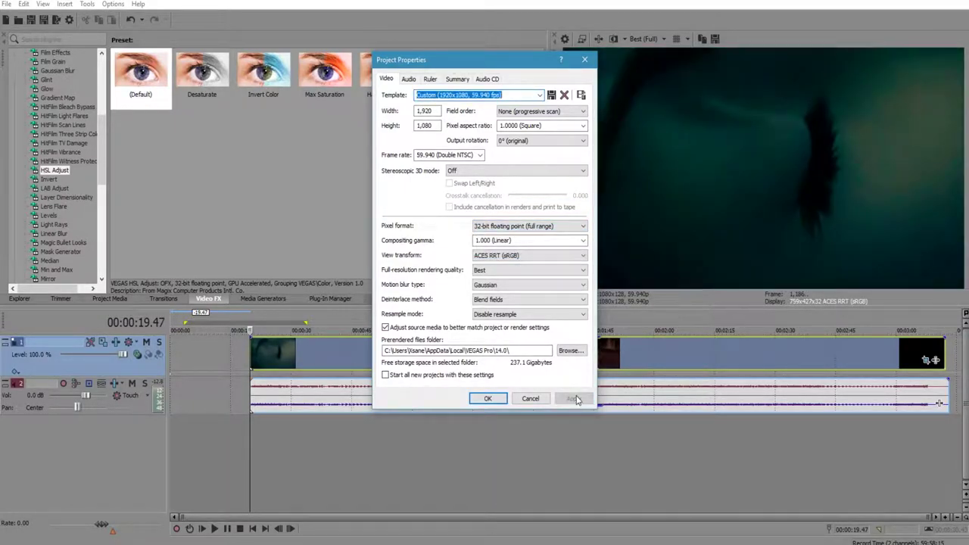
pyautogui.click(492, 400)
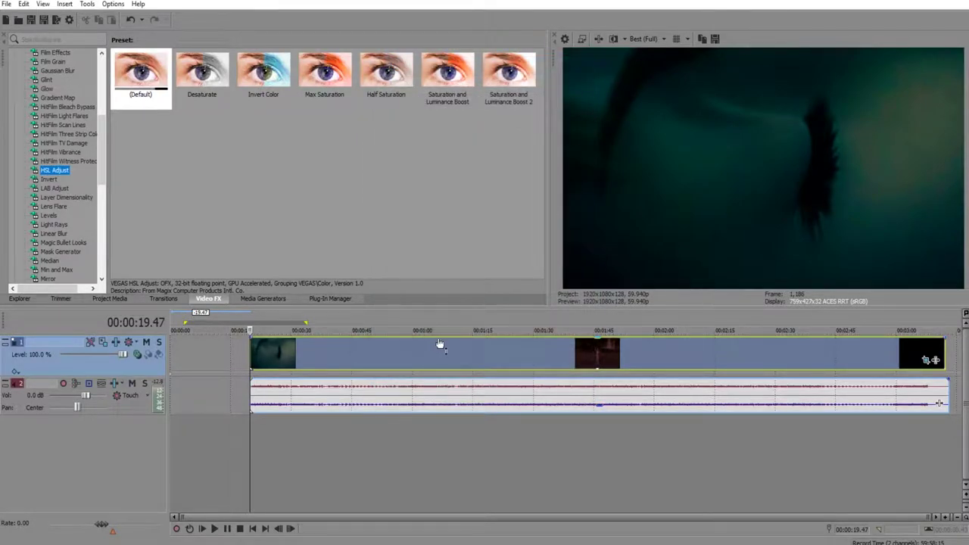
# Move the playhead to the underwater frame at about 01:19.24 to judge the colour
pyautogui.click(300, 436)
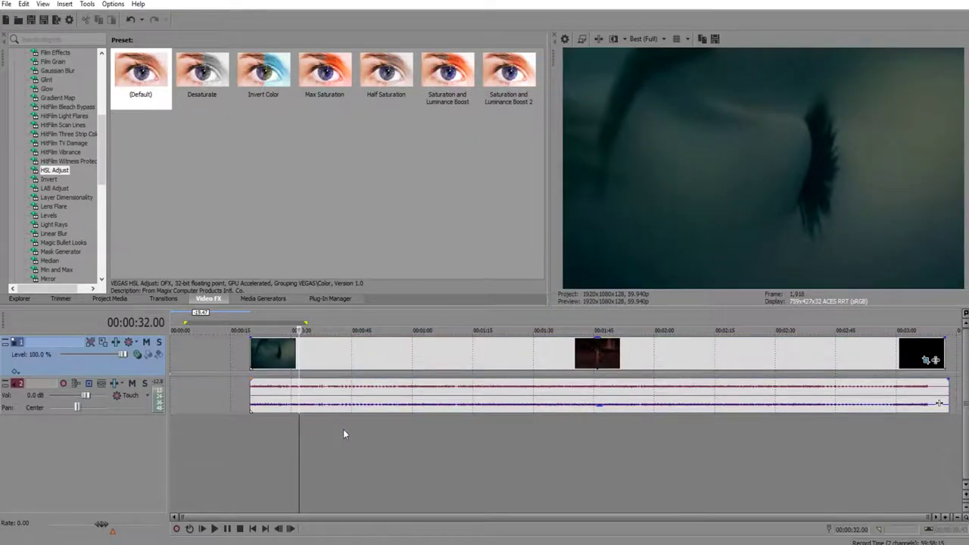
pyautogui.click(347, 430)
pyautogui.click(449, 440)
pyautogui.click(496, 433)
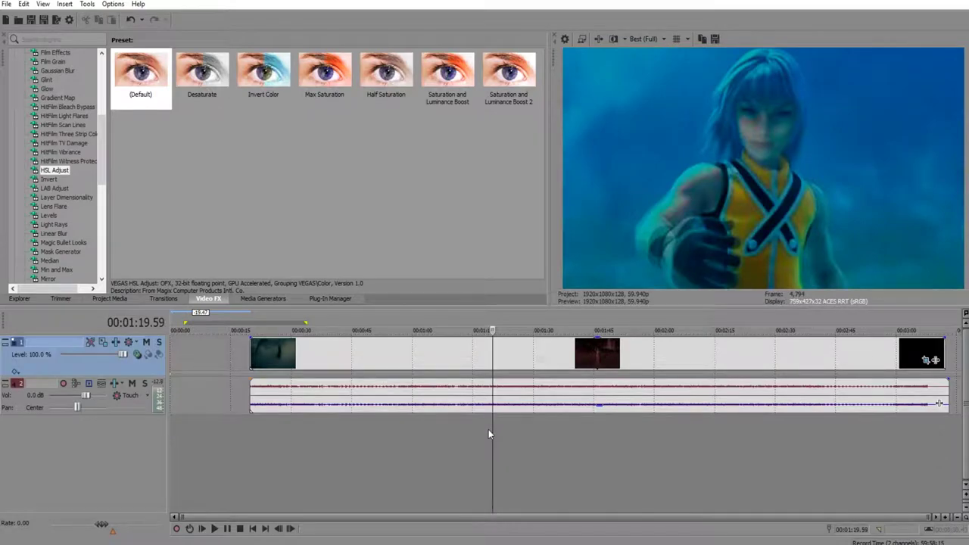
pyautogui.scroll(3, 507, 425)
pyautogui.moveTo(549, 360); pyautogui.dragTo(548, 359)
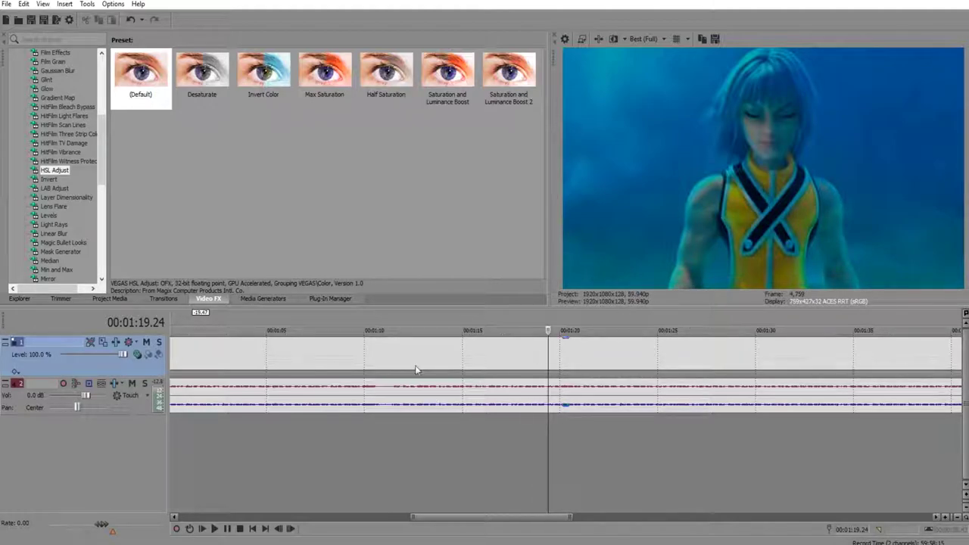
pyautogui.click(567, 39)
# Compare the 8-bit and 32-bit floating point (video levels) pixel formats, applying each
pyautogui.click(513, 229)
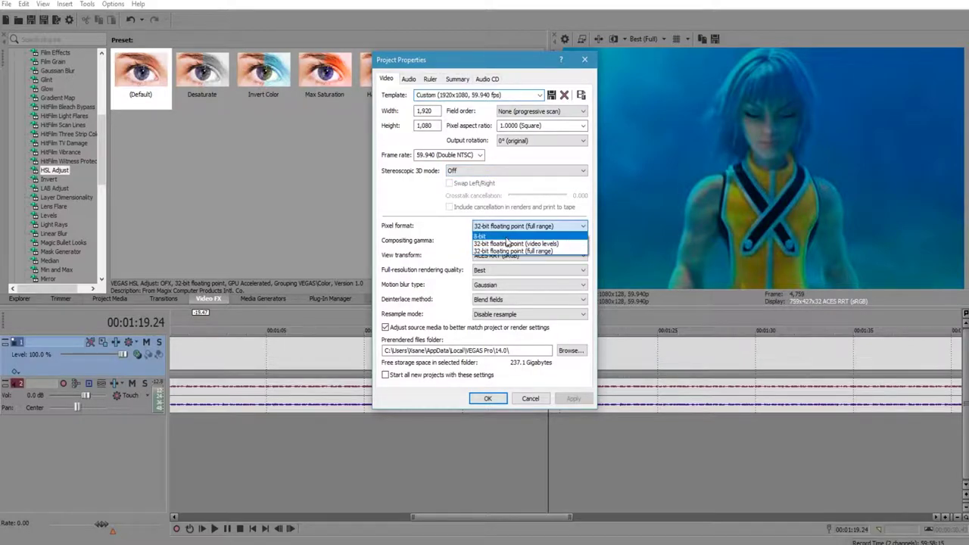
pyautogui.click(508, 237)
pyautogui.click(574, 403)
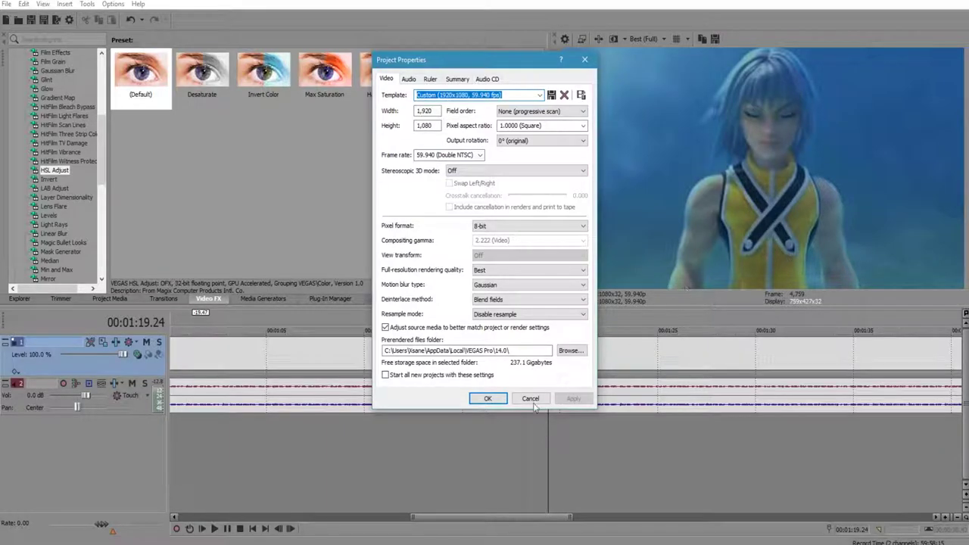
pyautogui.click(529, 225)
pyautogui.click(514, 244)
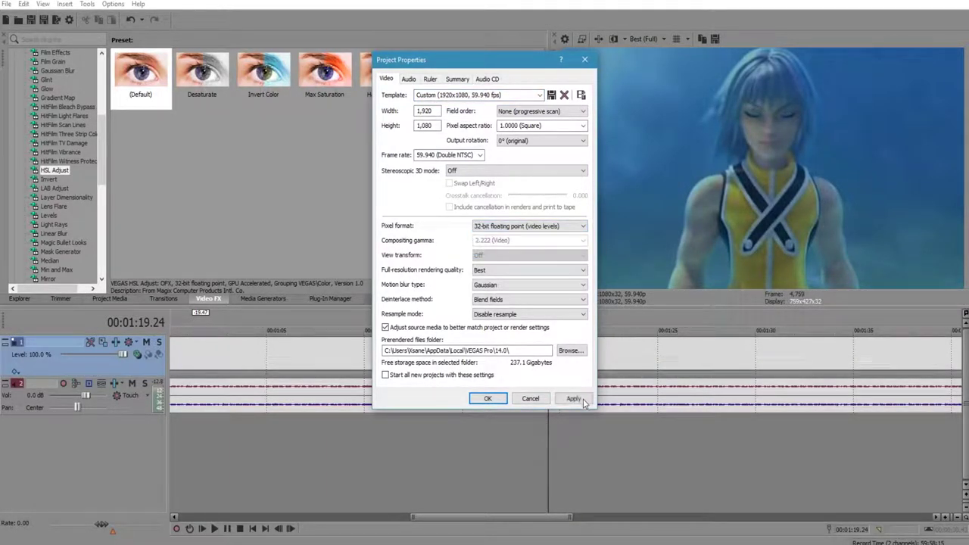
pyautogui.click(573, 399)
pyautogui.click(522, 225)
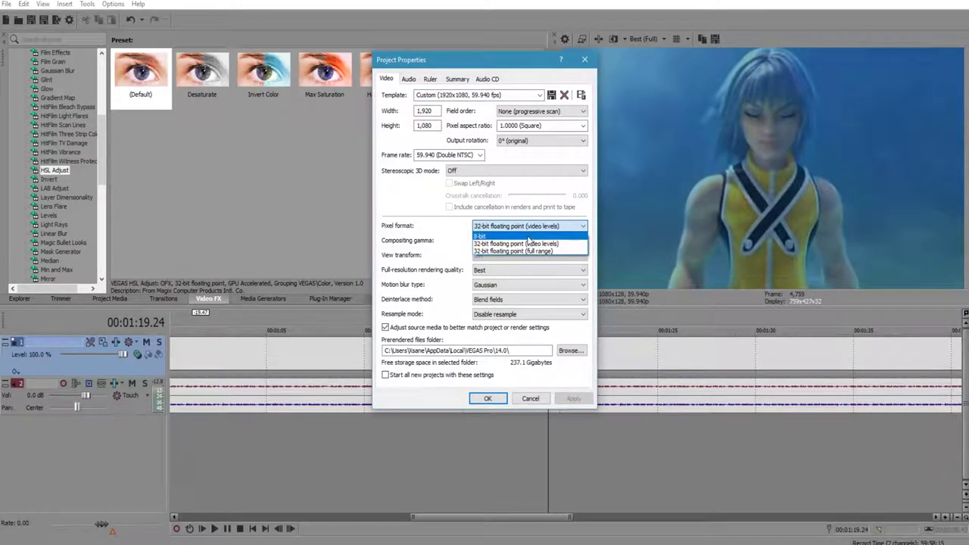
pyautogui.click(500, 237)
pyautogui.click(568, 399)
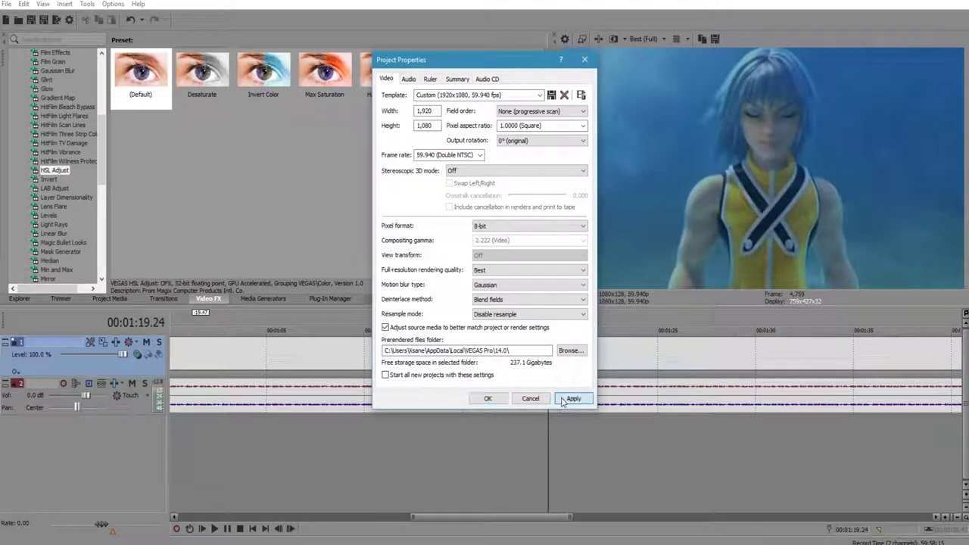
# Apply 32-bit full range pixel format and test ACES RRT (P3 DCI) and Off view transforms
pyautogui.click(500, 226)
pyautogui.click(499, 252)
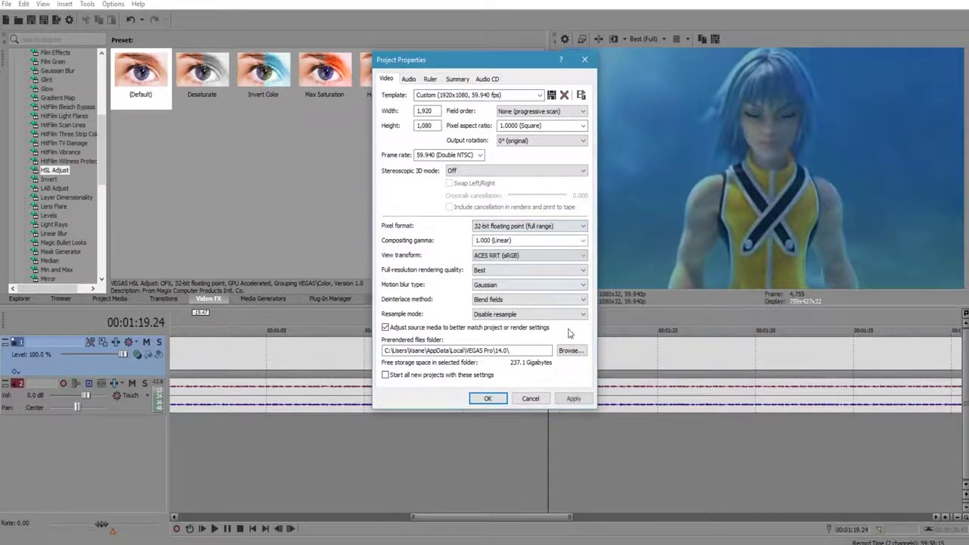
pyautogui.click(570, 399)
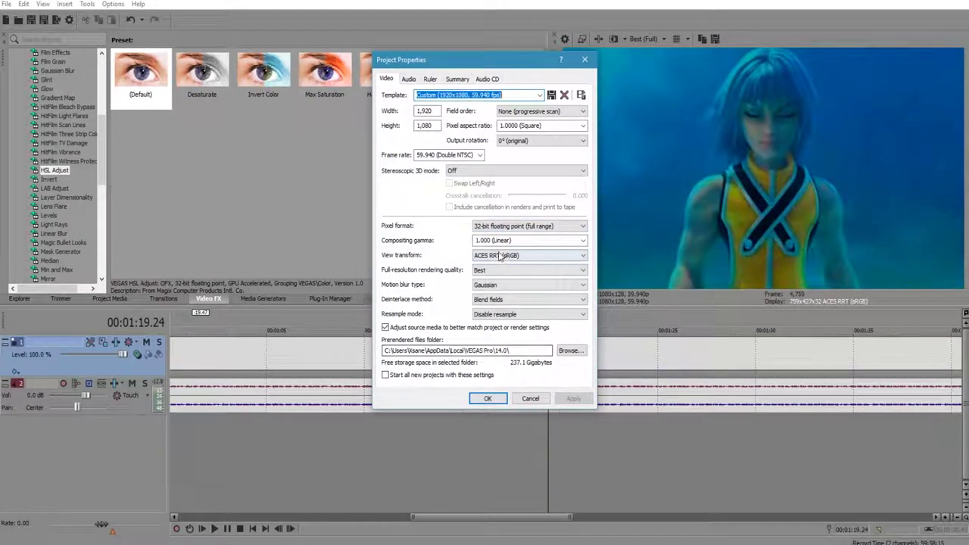
pyautogui.click(530, 255)
pyautogui.click(500, 282)
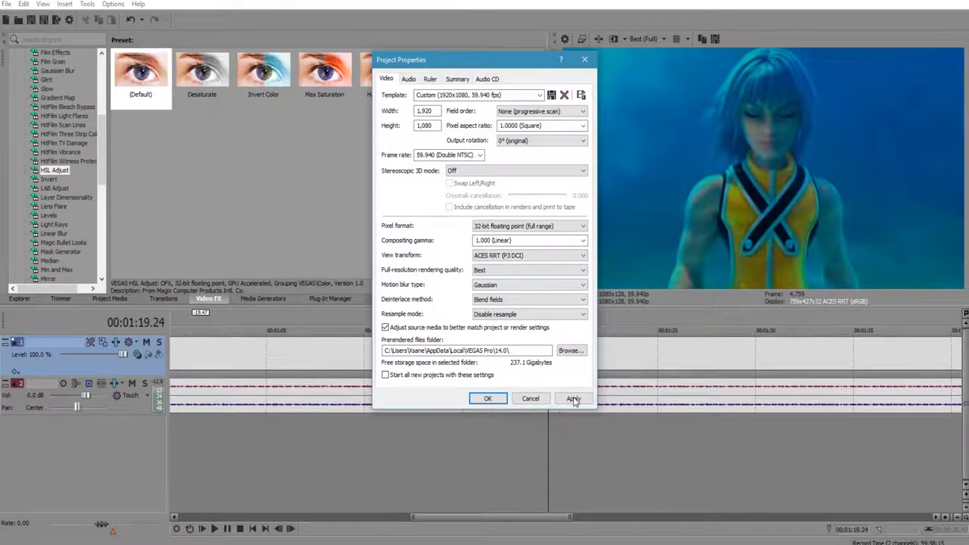
pyautogui.click(574, 399)
pyautogui.click(523, 256)
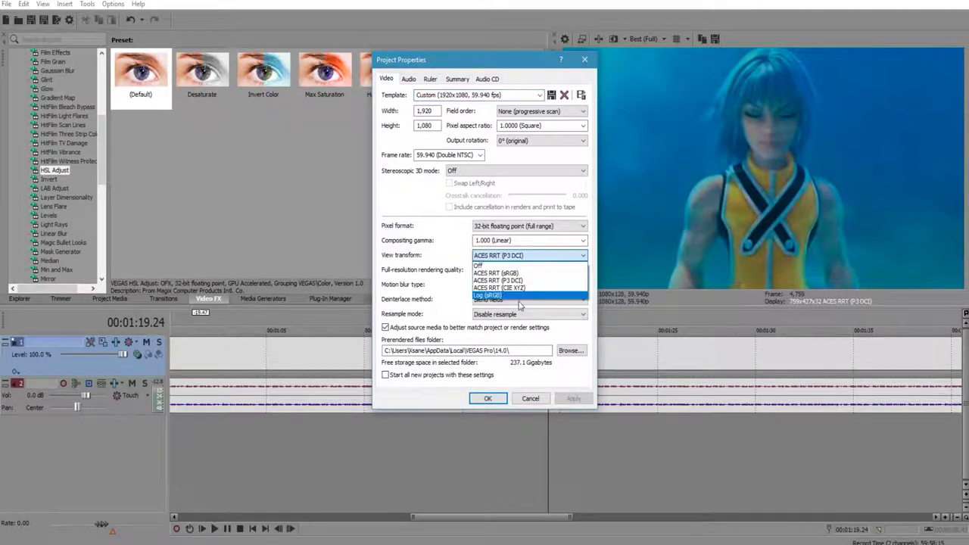
pyautogui.click(521, 266)
pyautogui.click(574, 399)
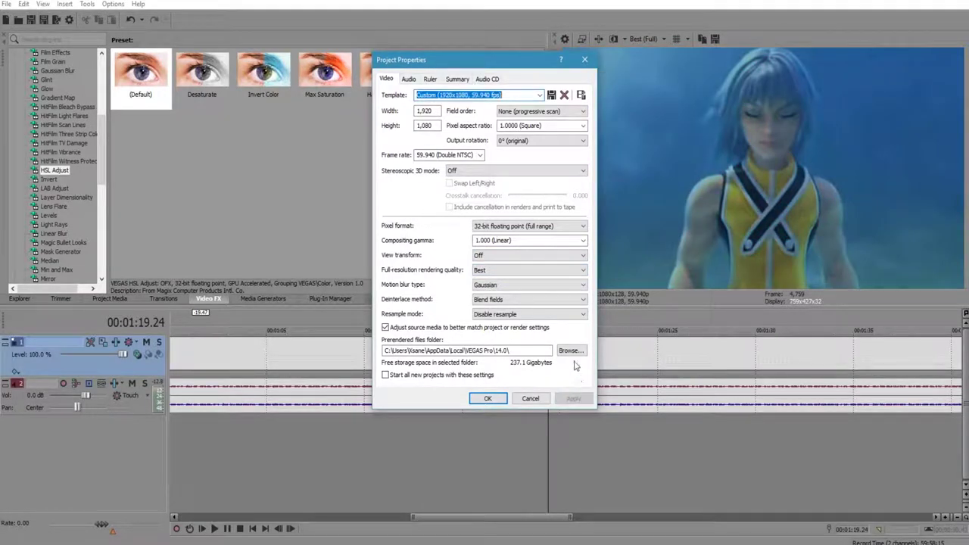
# Test the Log (sRGB) view transform, then turn it off and keep 32-bit floating point (video levels)
pyautogui.click(523, 242)
pyautogui.click(521, 256)
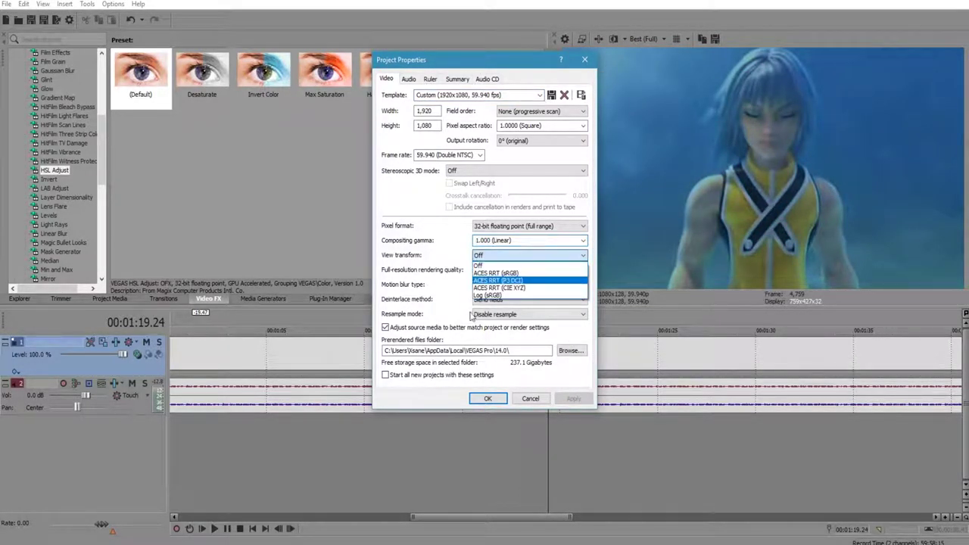
pyautogui.click(522, 297)
pyautogui.click(571, 400)
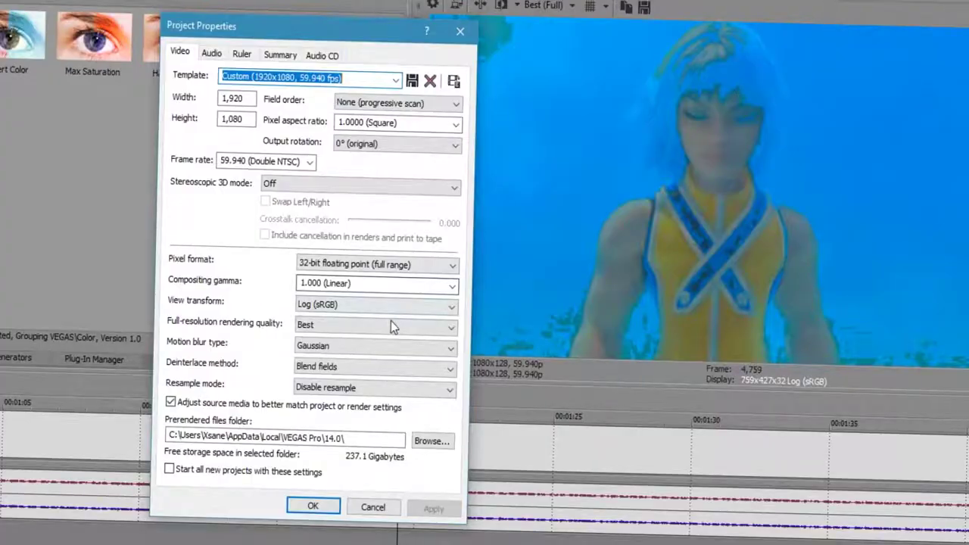
pyautogui.click(537, 257)
pyautogui.click(537, 258)
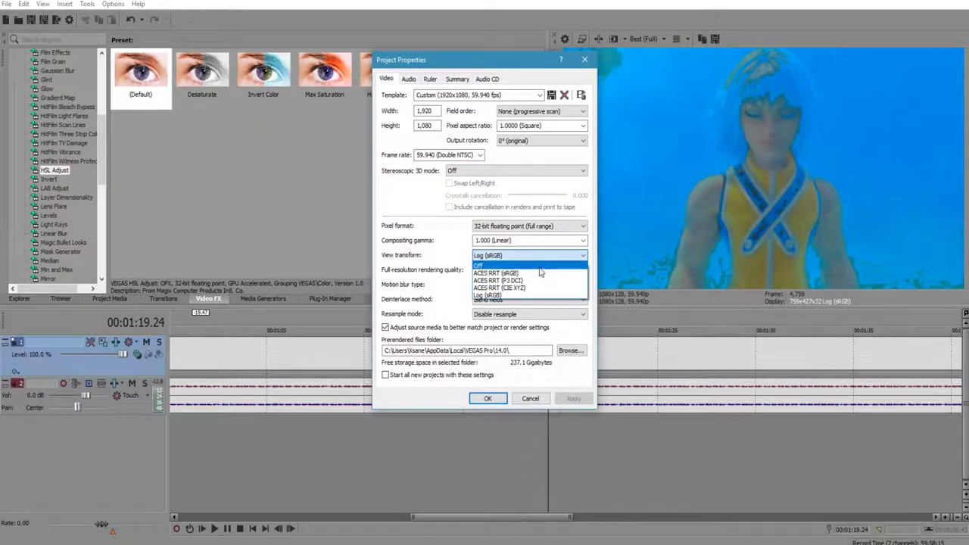
pyautogui.click(530, 265)
pyautogui.click(546, 226)
pyautogui.click(547, 245)
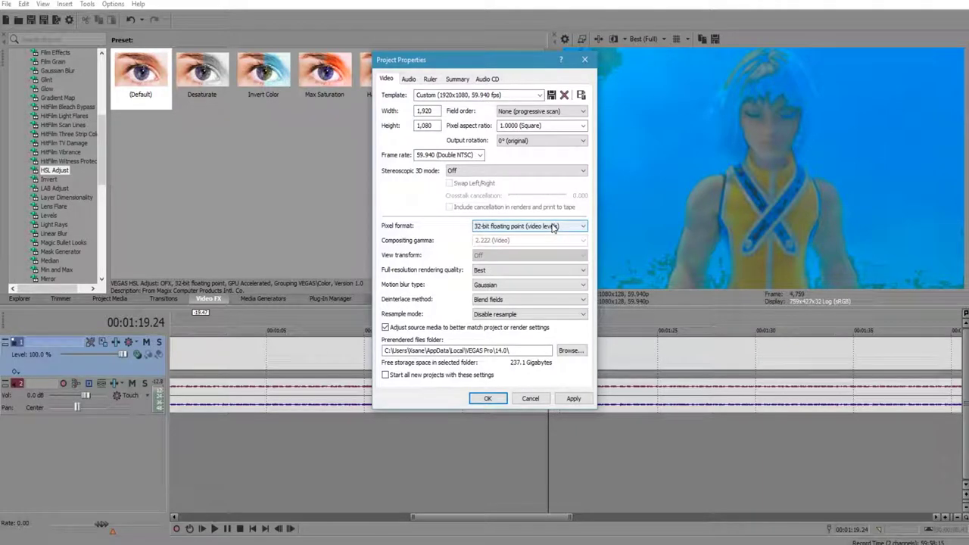
pyautogui.click(573, 400)
pyautogui.click(488, 399)
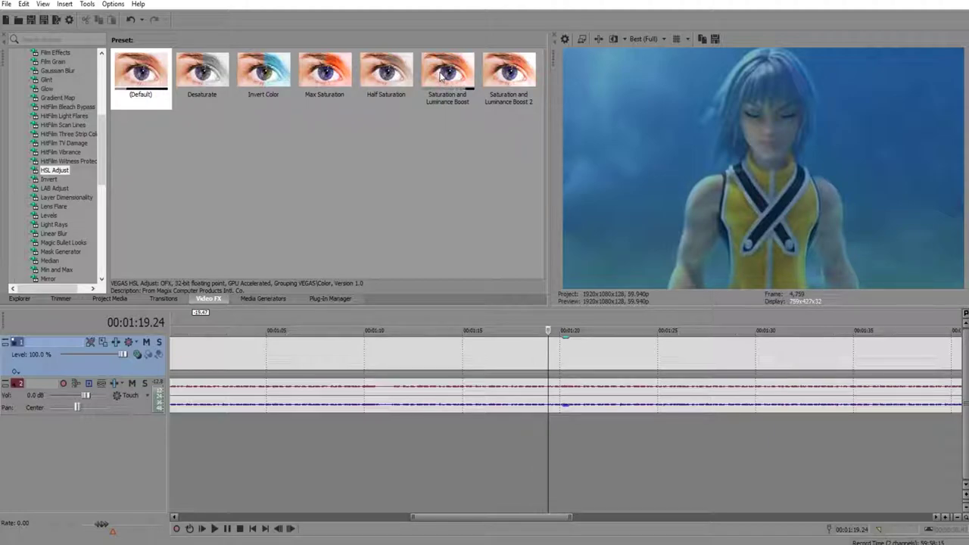
# Apply the HSL Adjust 'Saturation and Luminance Boost 2' preset to all of video track 1
pyautogui.moveTo(496, 75); pyautogui.dragTo(423, 356)
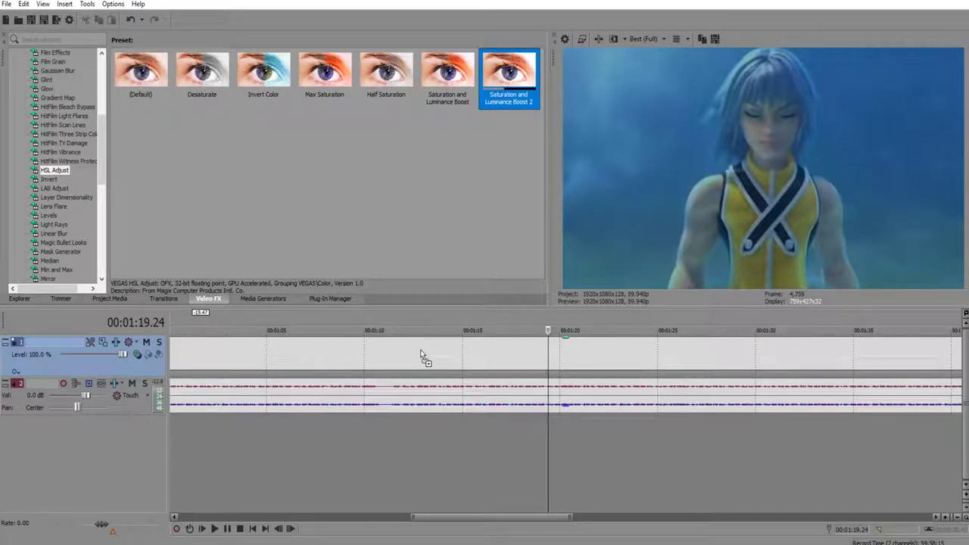
pyautogui.moveTo(204, 346); pyautogui.dragTo(90, 357)
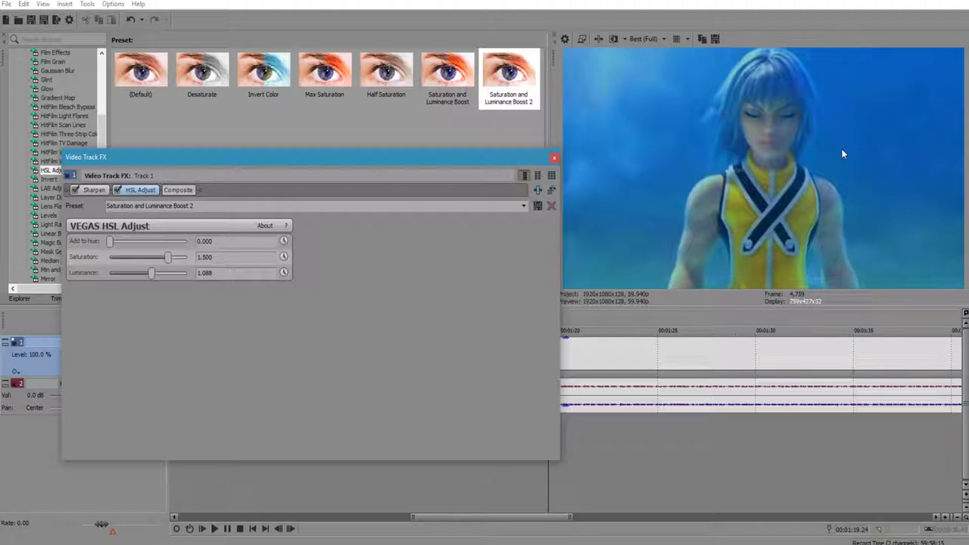
pyautogui.click(553, 160)
# Preview frames between about 01:11 and 01:16.53 to check the boosted colours
pyautogui.click(499, 422)
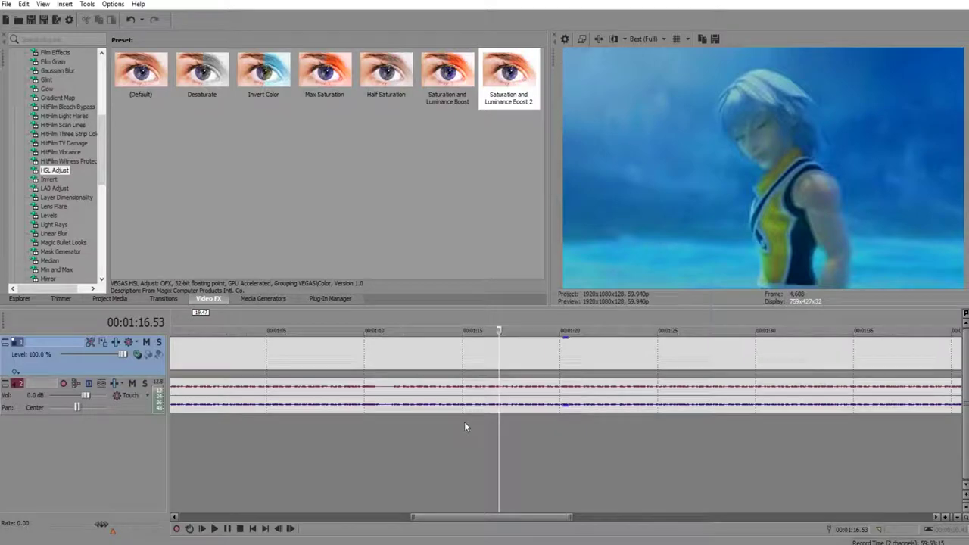
pyautogui.click(465, 422)
pyautogui.click(406, 423)
pyautogui.click(384, 422)
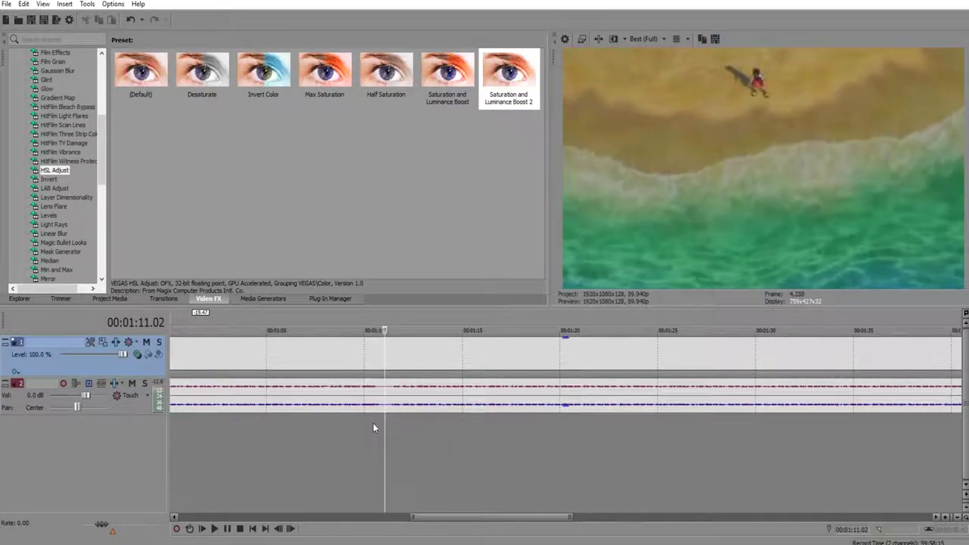
pyautogui.click(382, 422)
# Set HSL Adjust saturation to 1.500 and luminance to 1.088 in the video track's effects chain
pyautogui.click(115, 342)
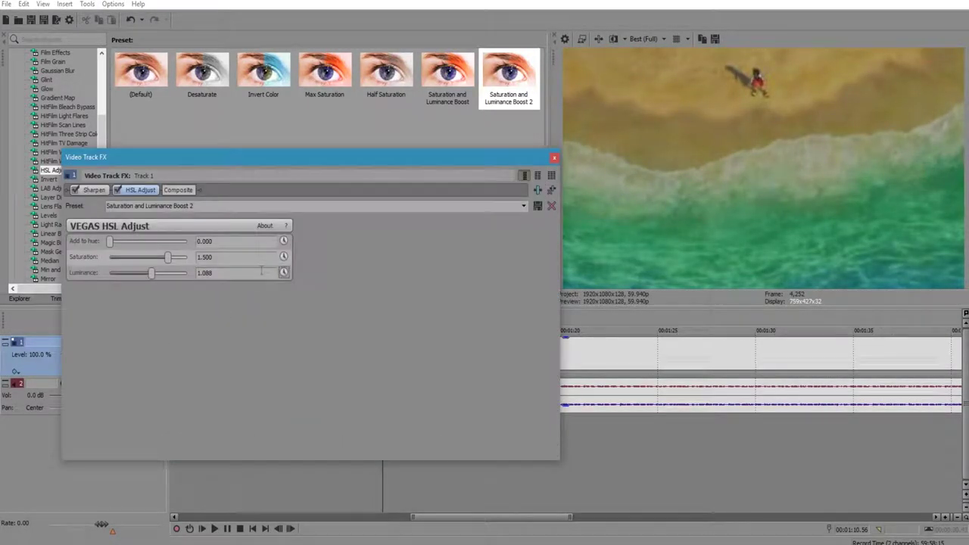
pyautogui.doubleClick(220, 241)
pyautogui.click(218, 275)
pyautogui.doubleClick(218, 275)
pyautogui.click(554, 158)
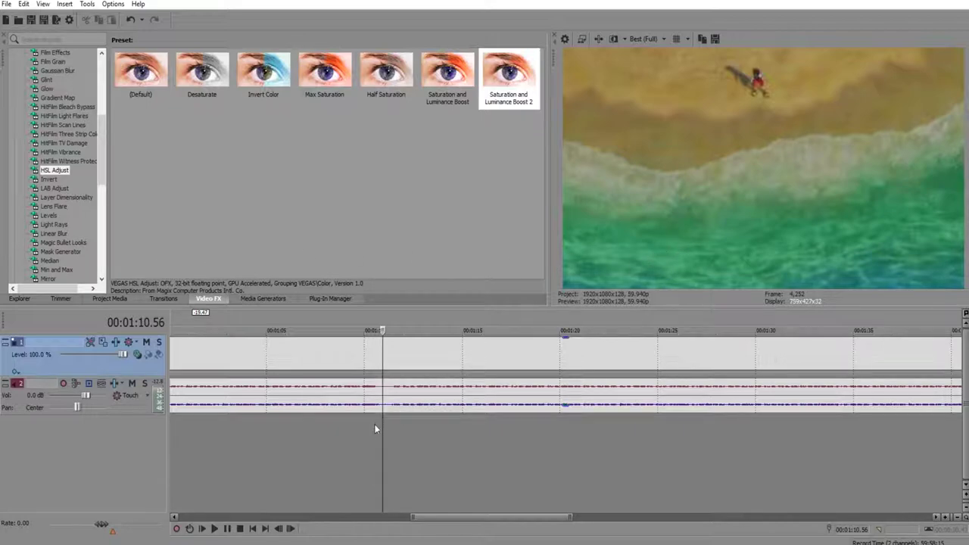
pyautogui.moveTo(374, 428); pyautogui.dragTo(292, 426)
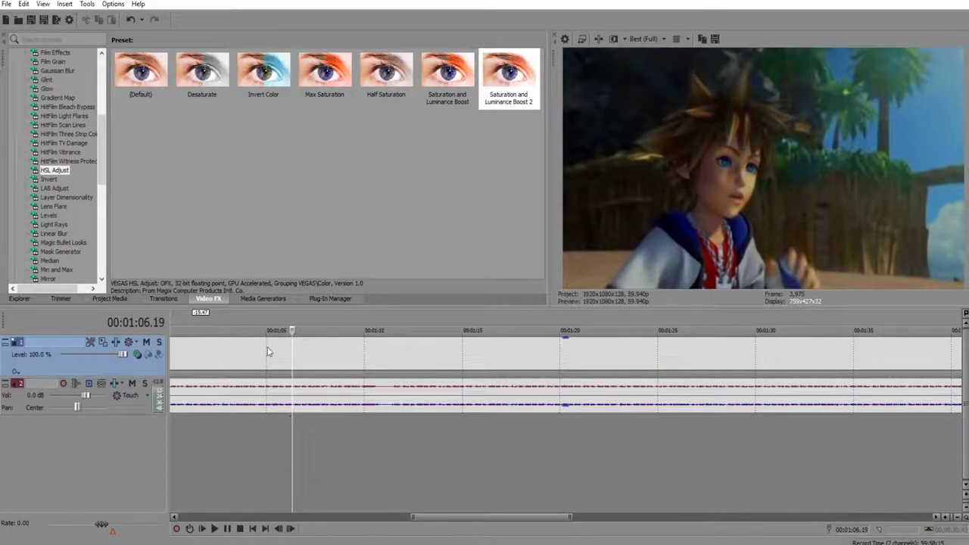
# Drop the Glow effect's Gentle Glow preset onto video track 1, after HSL Adjust
pyautogui.click(37, 89)
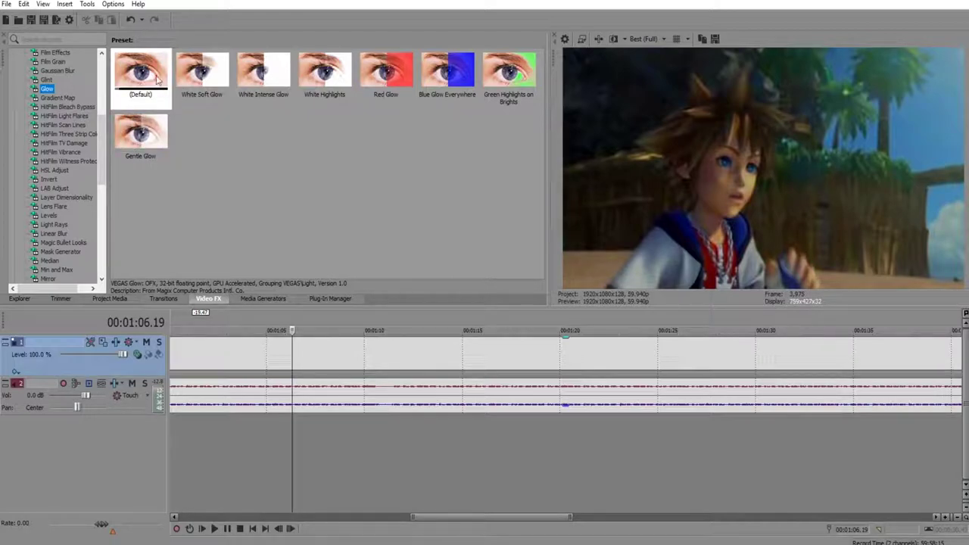
pyautogui.moveTo(142, 138); pyautogui.dragTo(110, 359)
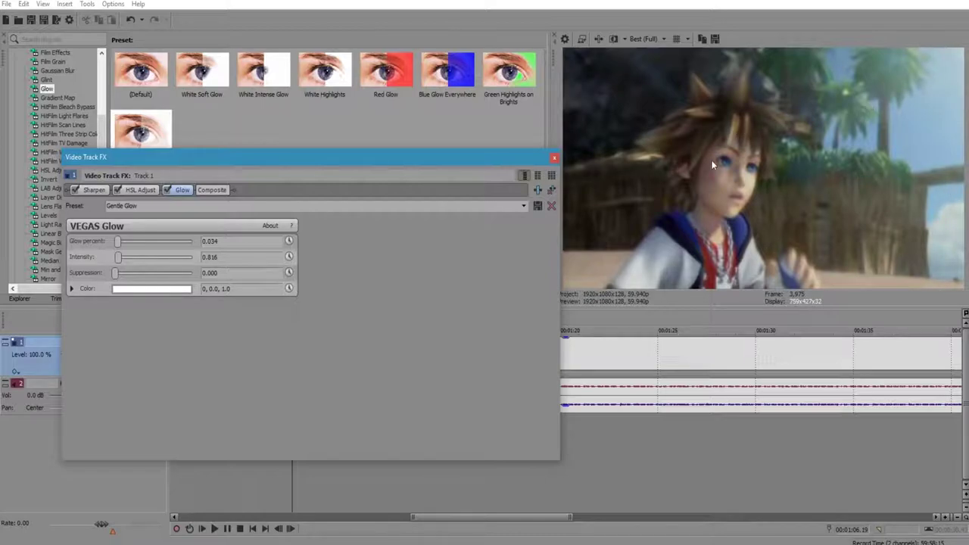
pyautogui.click(554, 160)
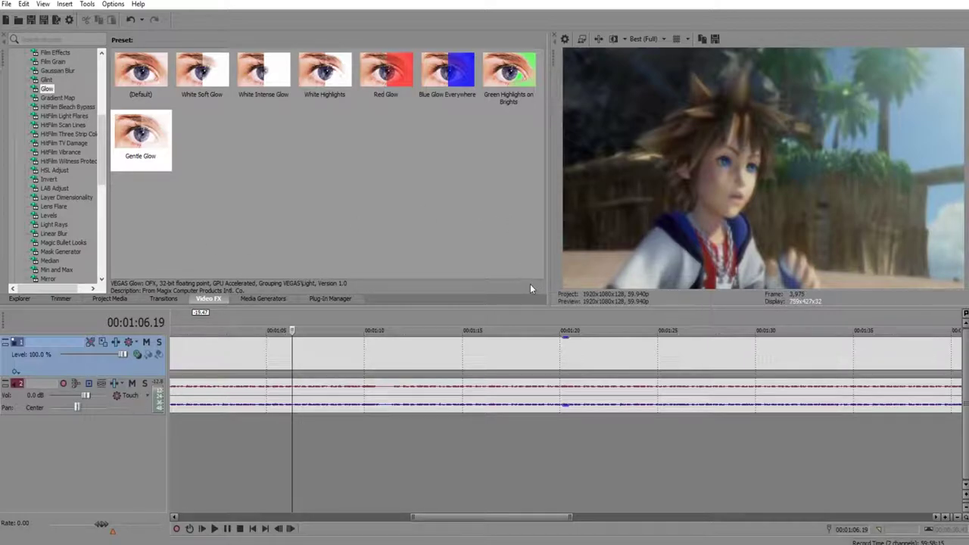
pyautogui.click(116, 343)
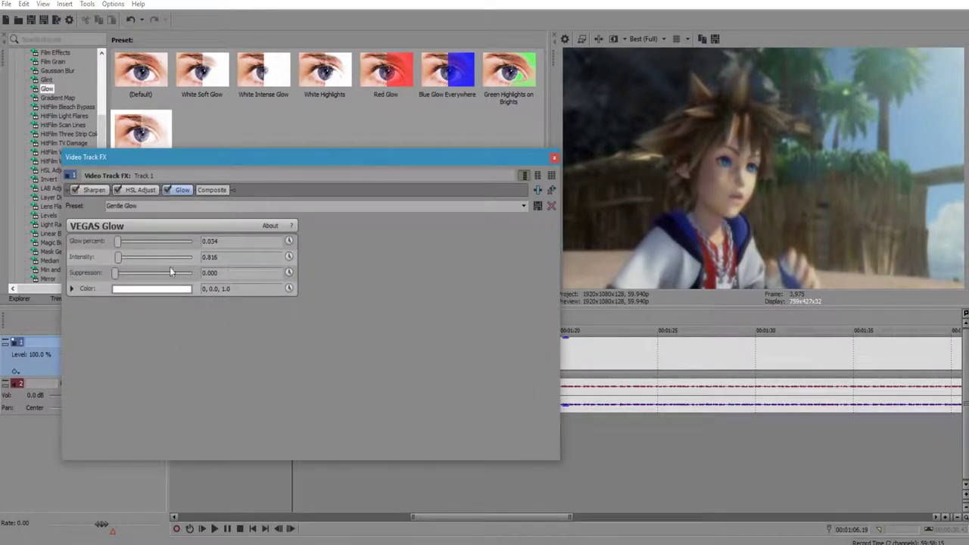
pyautogui.click(171, 289)
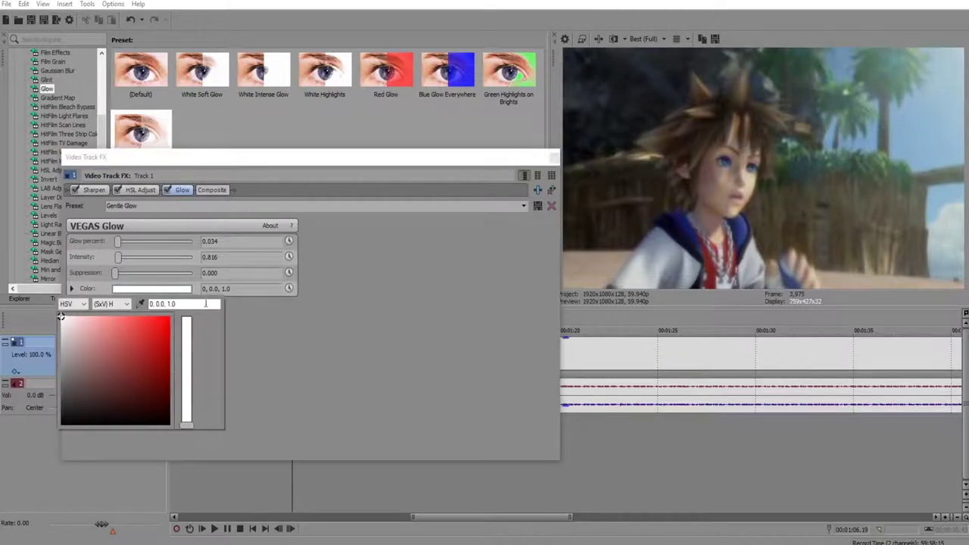
pyautogui.click(119, 366)
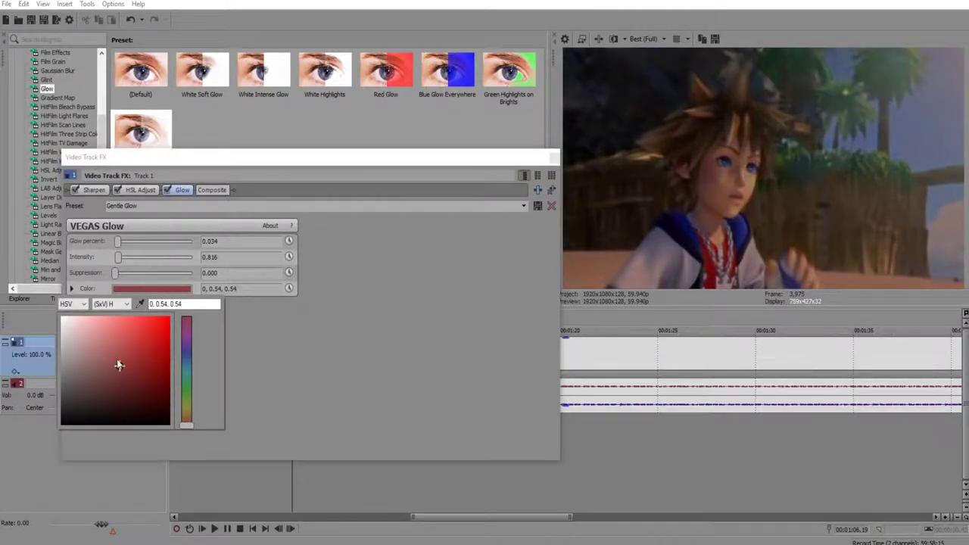
pyautogui.click(96, 375)
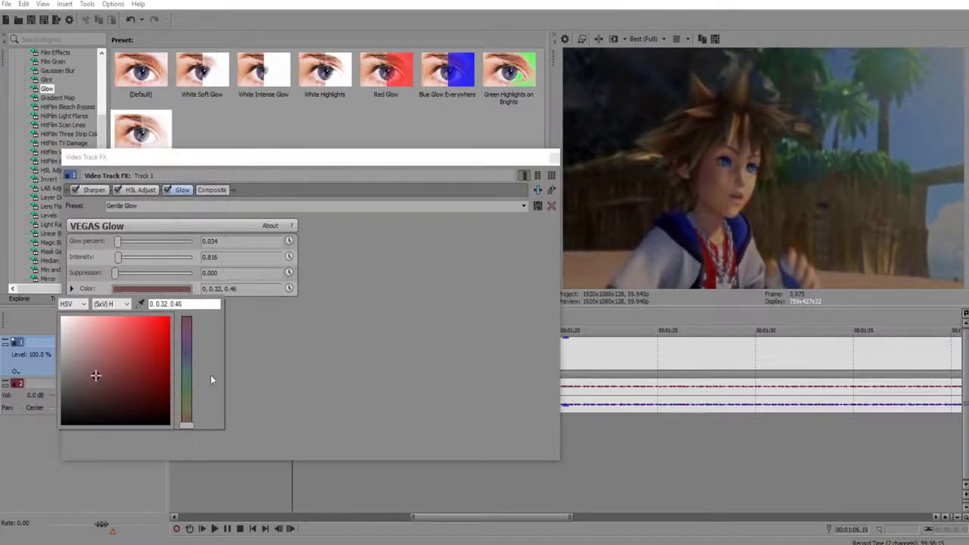
pyautogui.click(186, 402)
pyautogui.click(120, 364)
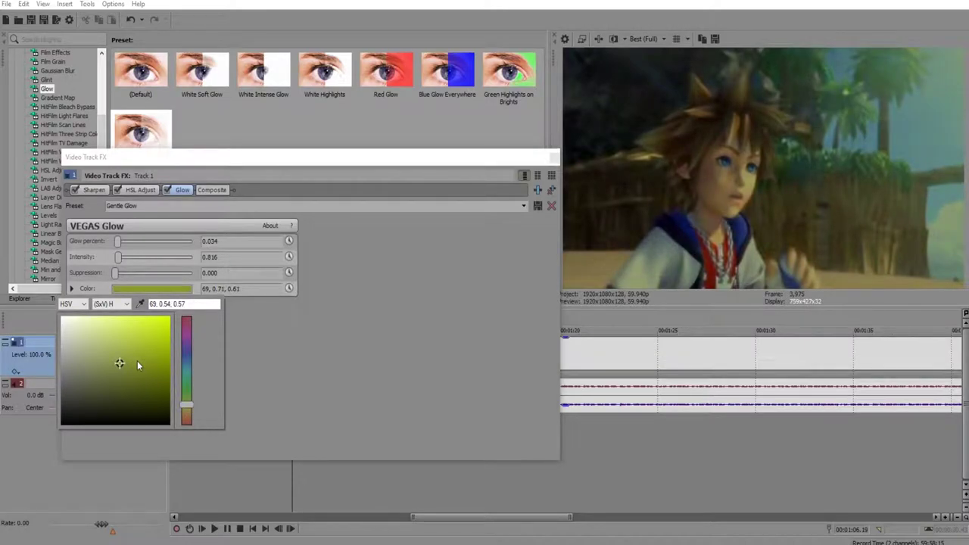
pyautogui.click(138, 360)
pyautogui.moveTo(189, 409); pyautogui.dragTo(189, 422)
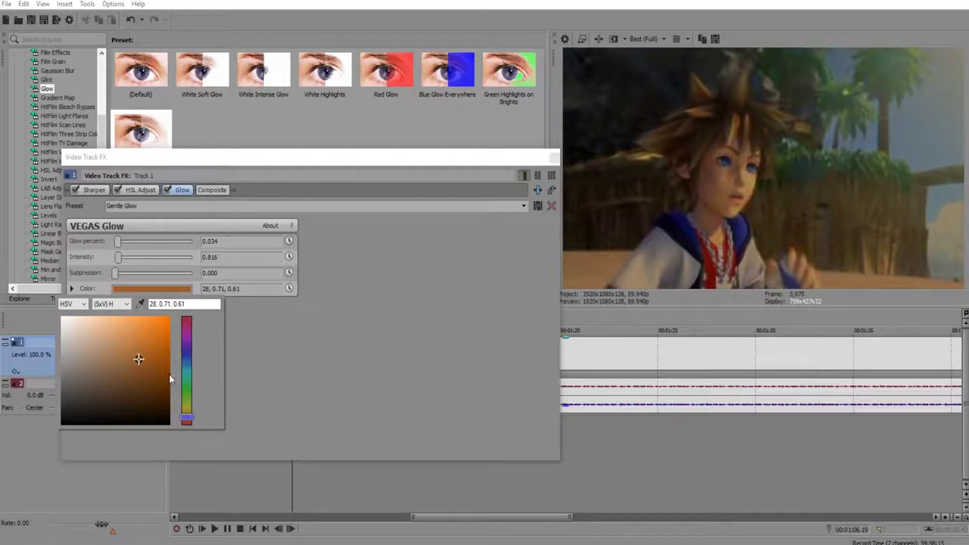
pyautogui.click(144, 377)
pyautogui.moveTo(144, 379); pyautogui.dragTo(192, 441)
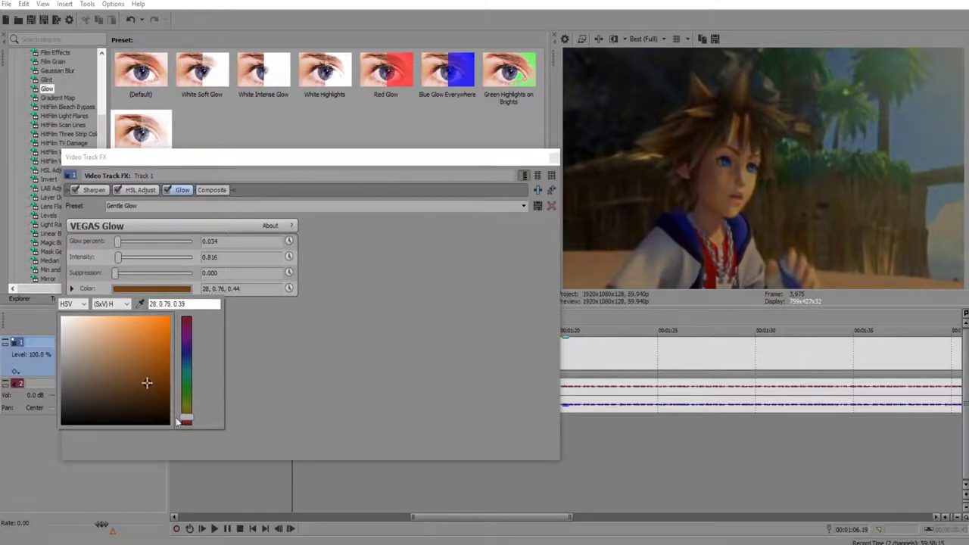
pyautogui.click(62, 317)
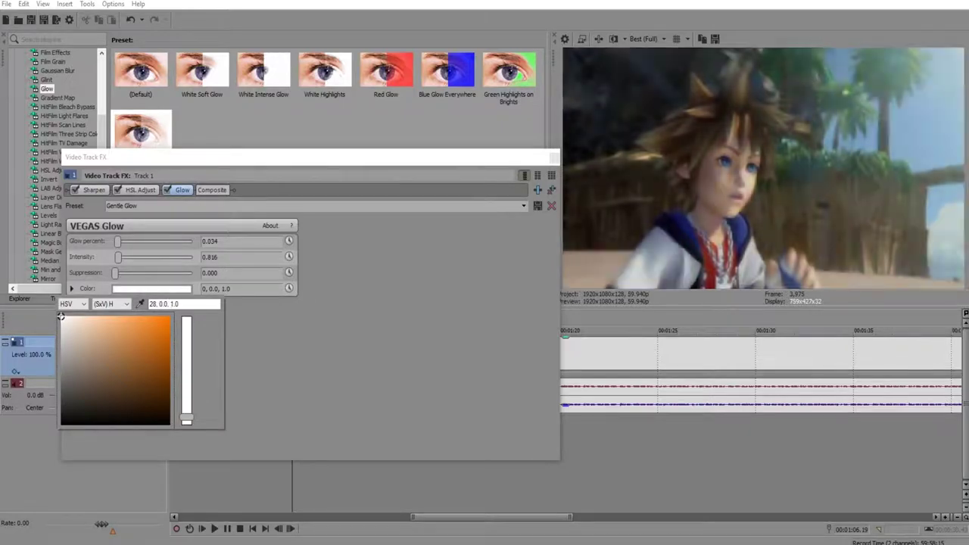
pyautogui.click(444, 295)
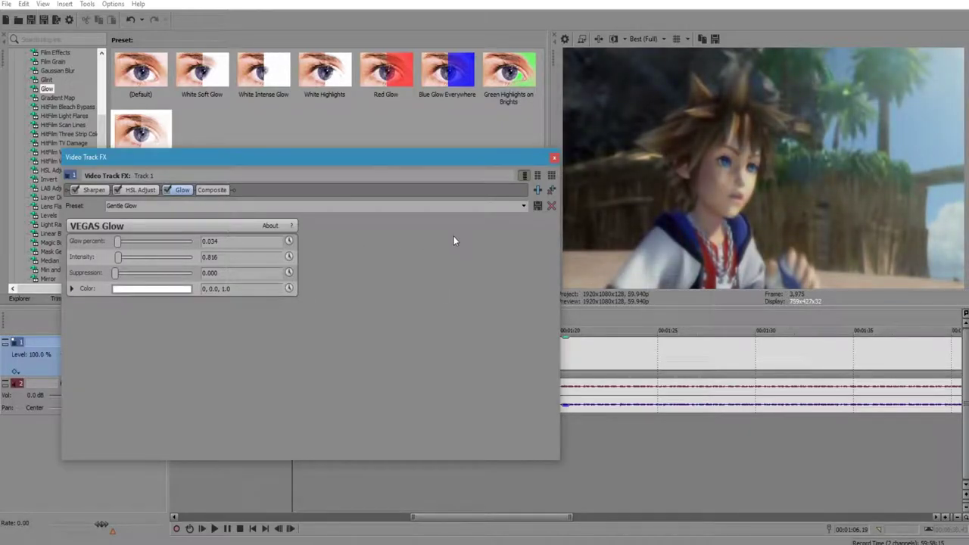
pyautogui.click(556, 160)
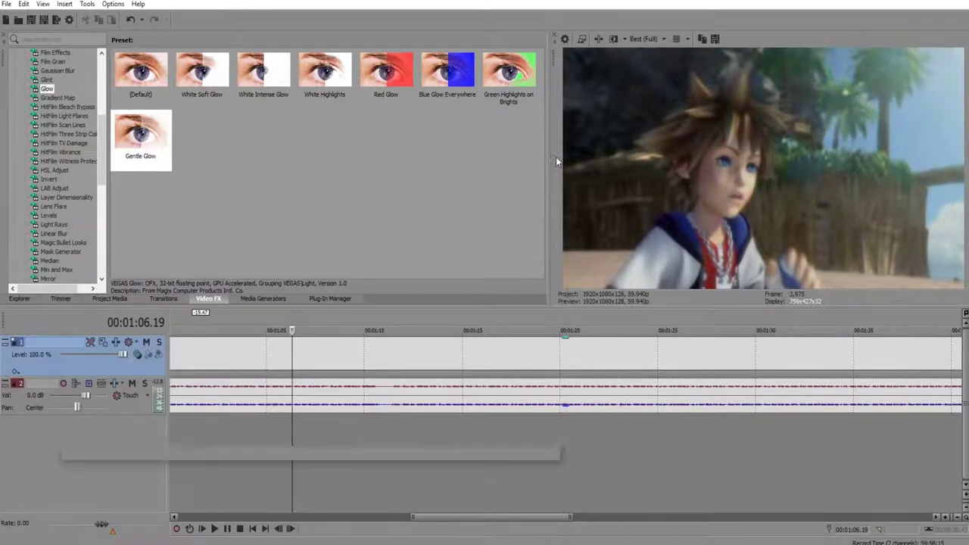
pyautogui.click(281, 442)
pyautogui.click(249, 441)
pyautogui.click(317, 440)
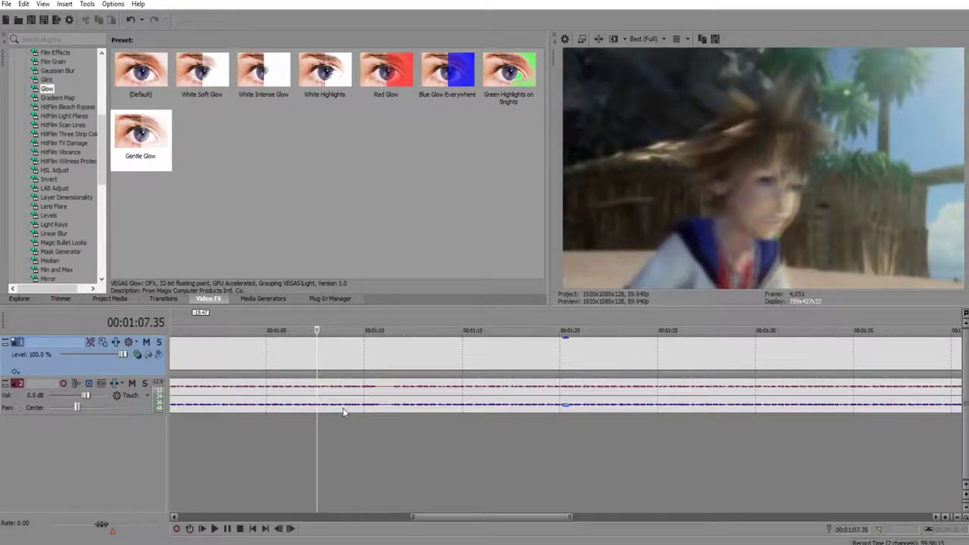
# Browse the video event's Switches options, then zoom the timeline in to single frames
pyautogui.rightClick(309, 391)
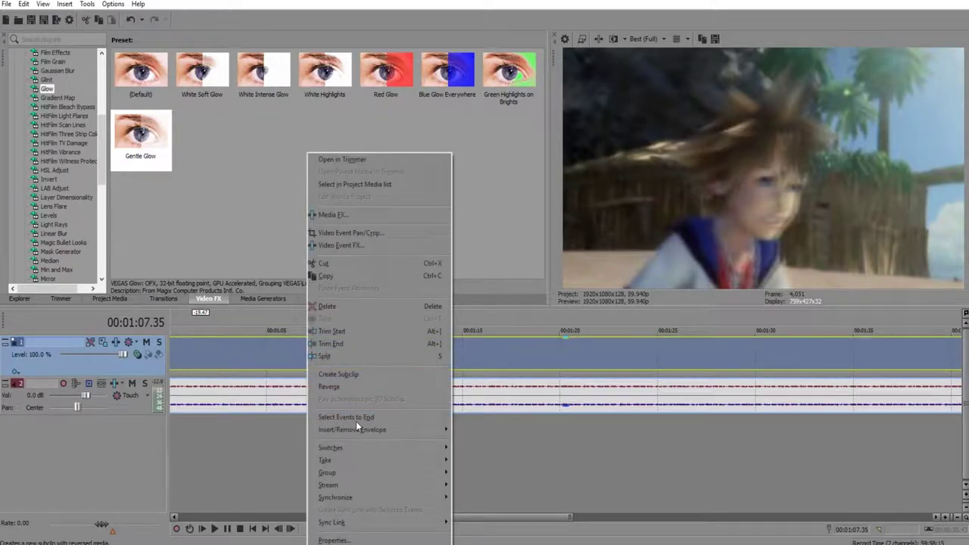
pyautogui.moveTo(371, 447)
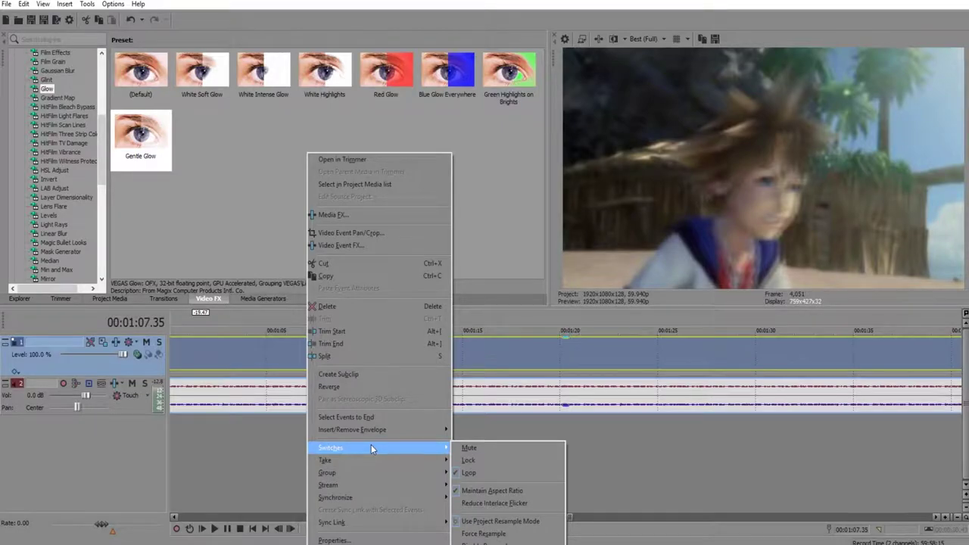
pyautogui.click(360, 13)
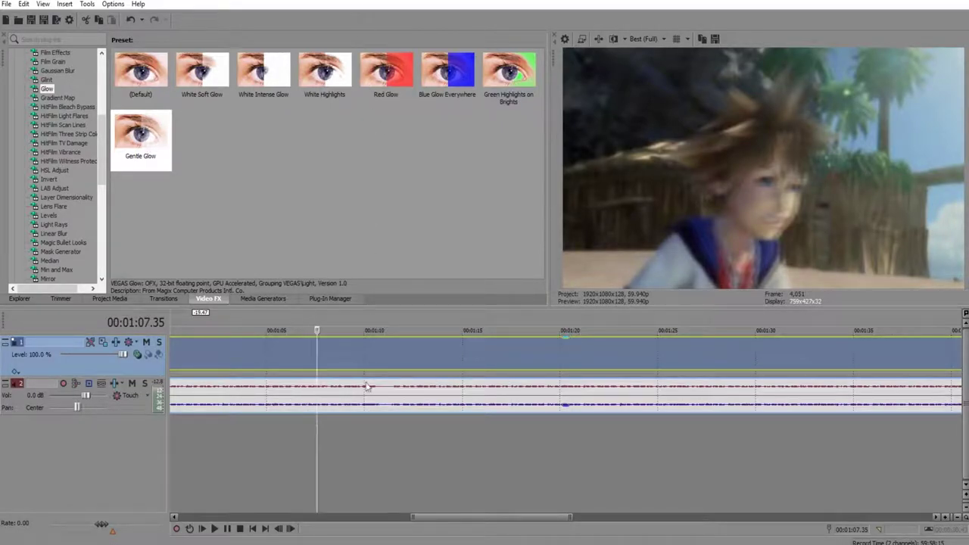
pyautogui.scroll(10, 442, 442)
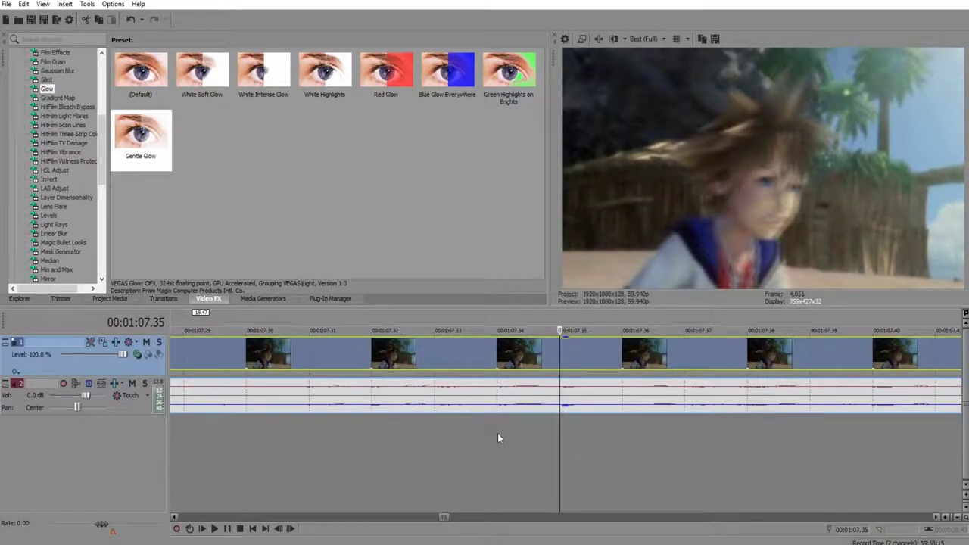
# Step back and forth one frame at a time around 1:07.35
pyautogui.press('Left')
pyautogui.press('Left')
pyautogui.press('Left')
pyautogui.press('Left')
pyautogui.press('Left')
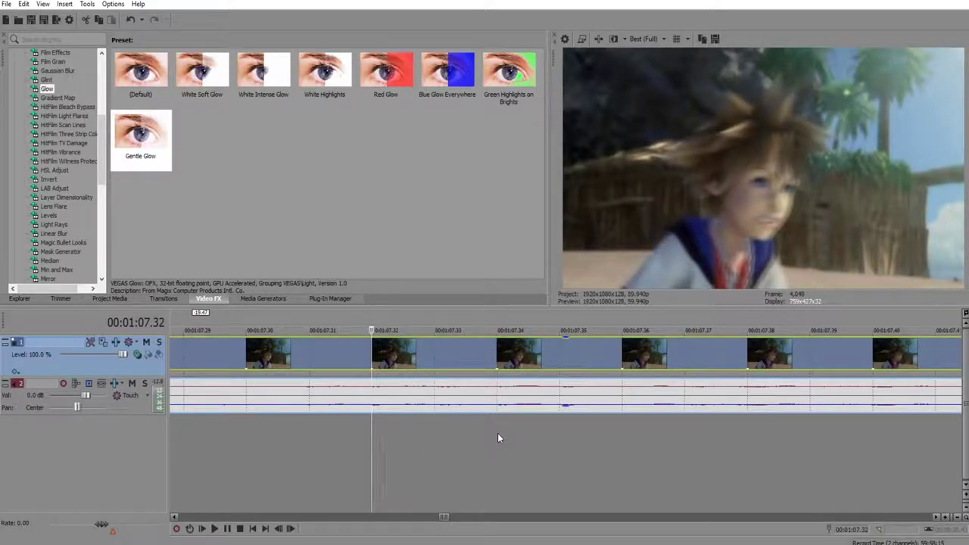
pyautogui.press('Right')
pyautogui.press('Right')
pyautogui.press('Right')
pyautogui.press('Right')
pyautogui.press('Right')
pyautogui.press('Right')
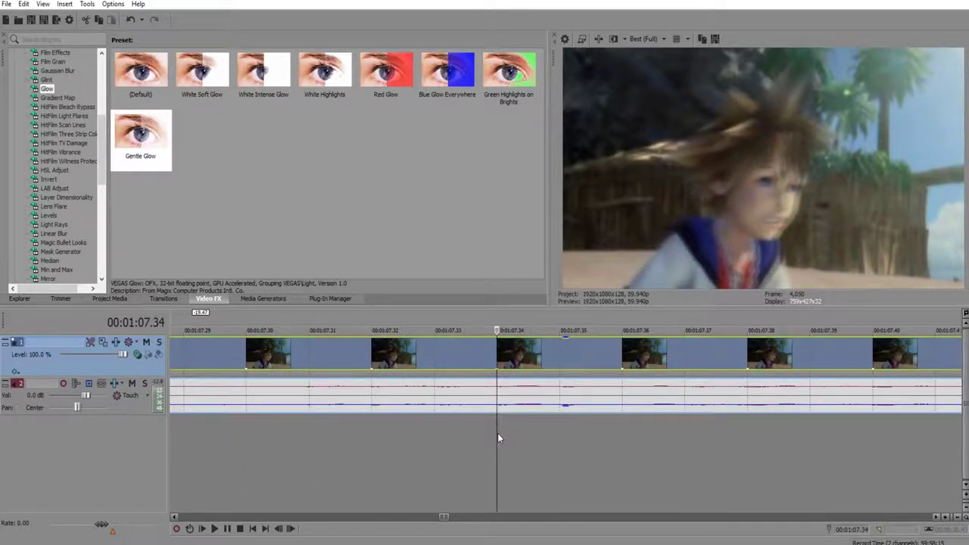
pyautogui.press('Right')
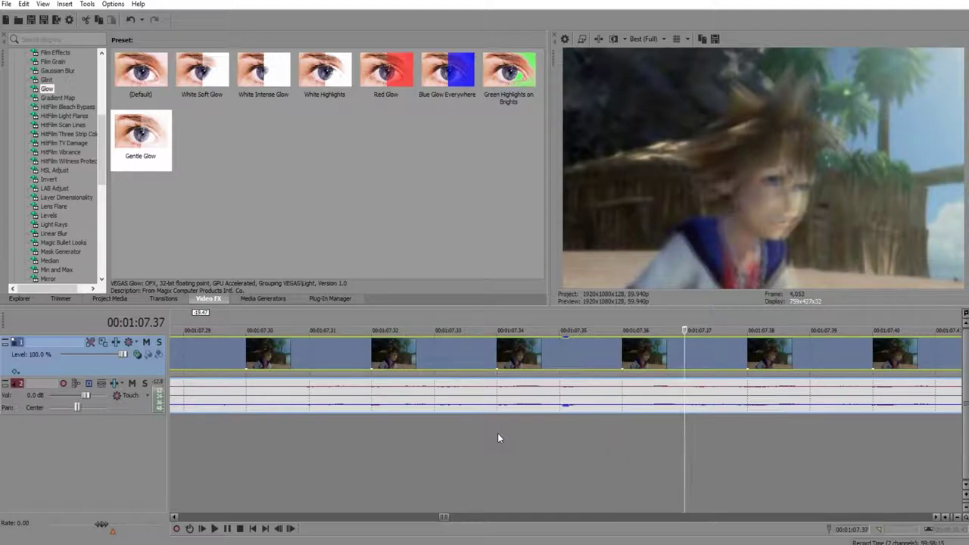
pyautogui.press('Left')
pyautogui.press('Right')
pyautogui.press('Left')
pyautogui.press('Left')
pyautogui.press('Right')
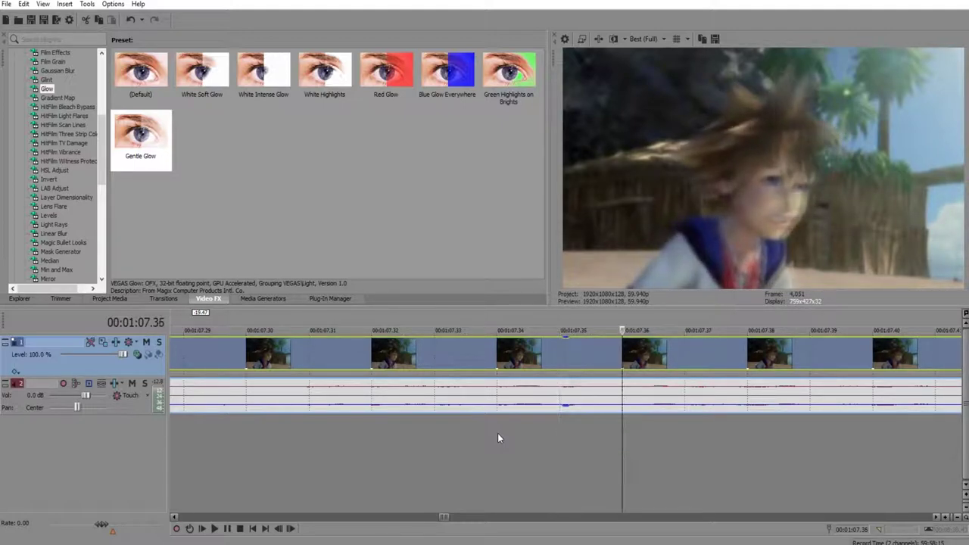
pyautogui.press('Left')
pyautogui.press('Right')
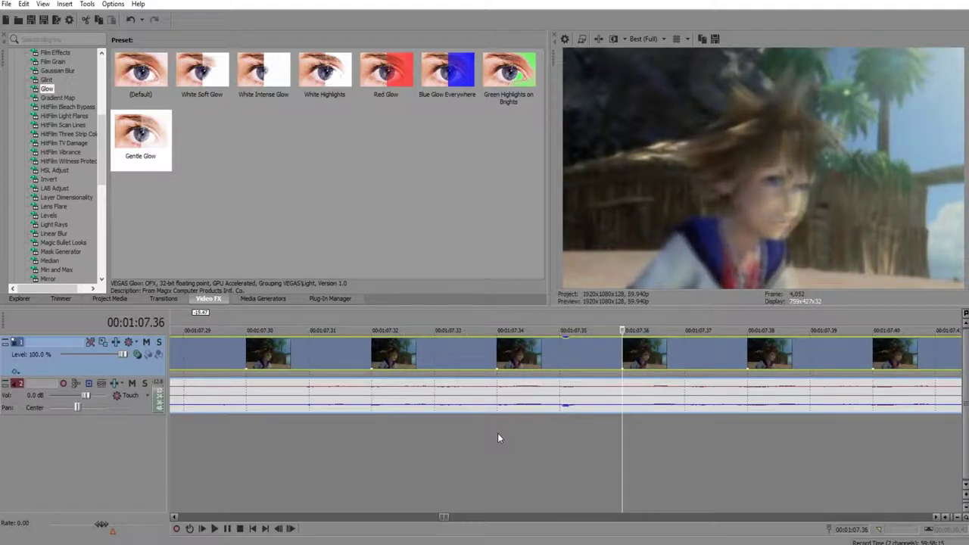
pyautogui.press('Left')
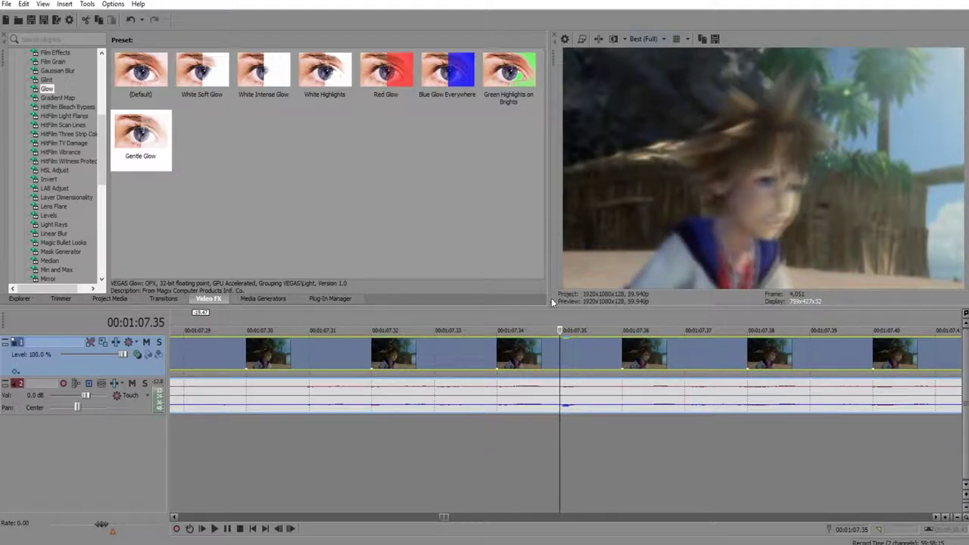
pyautogui.rightClick(551, 347)
pyautogui.moveTo(601, 448)
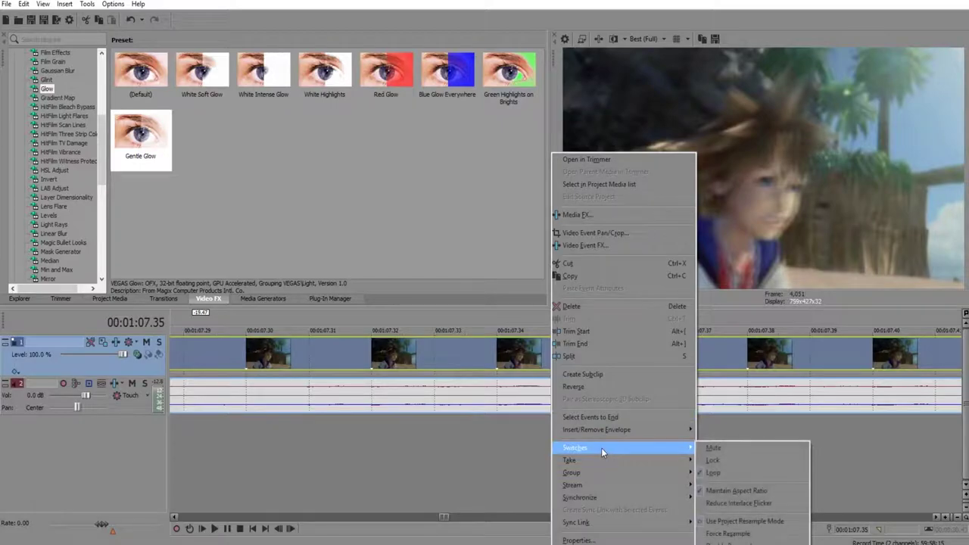
pyautogui.click(772, 542)
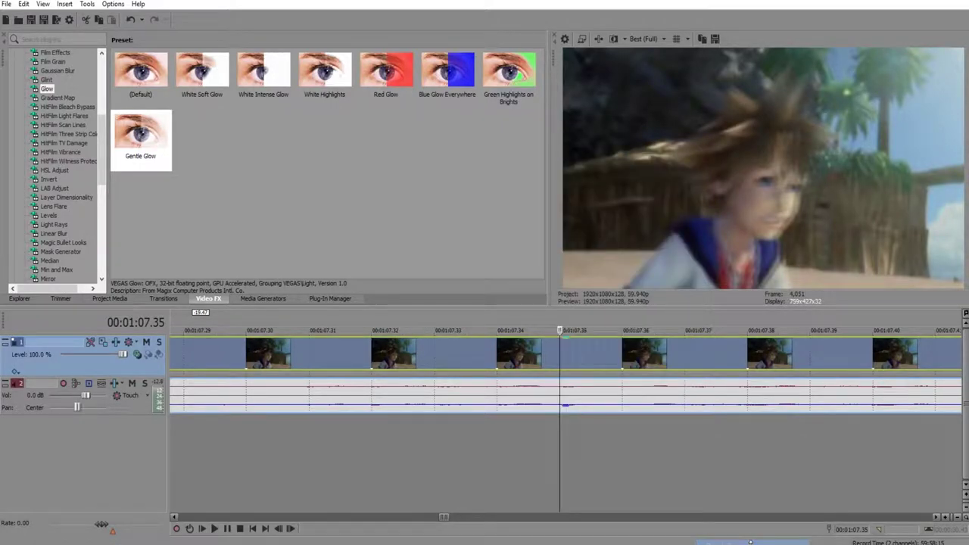
pyautogui.click(535, 445)
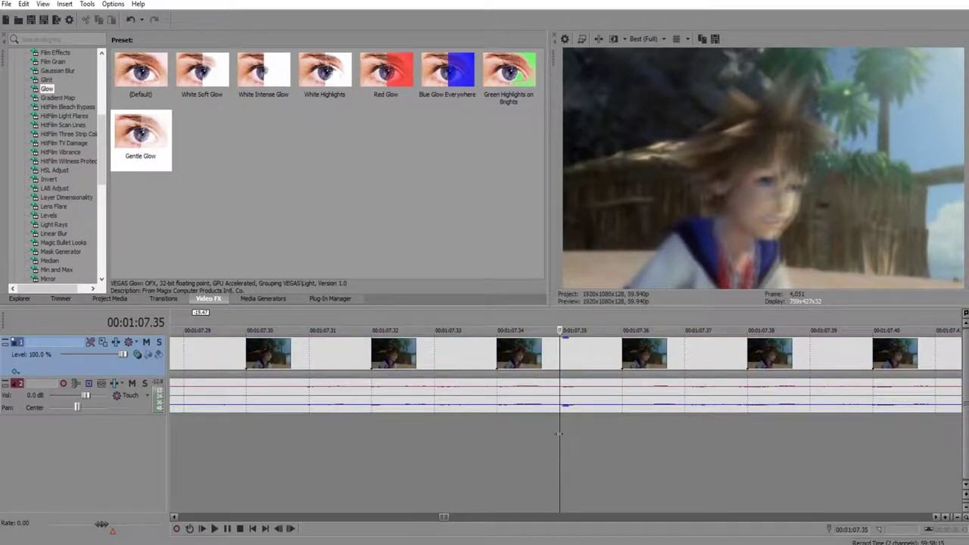
pyautogui.click(372, 422)
pyautogui.click(310, 422)
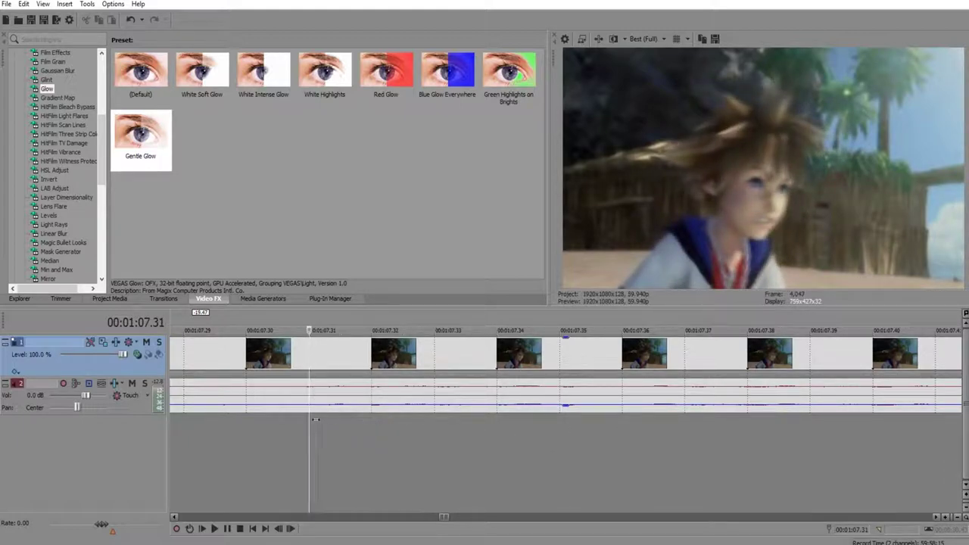
pyautogui.click(372, 421)
pyautogui.click(548, 424)
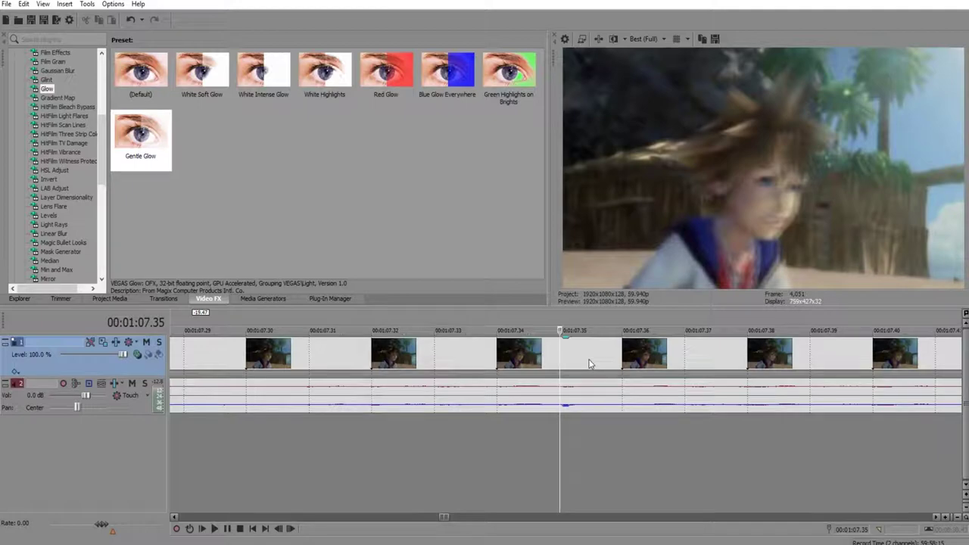
pyautogui.click(603, 455)
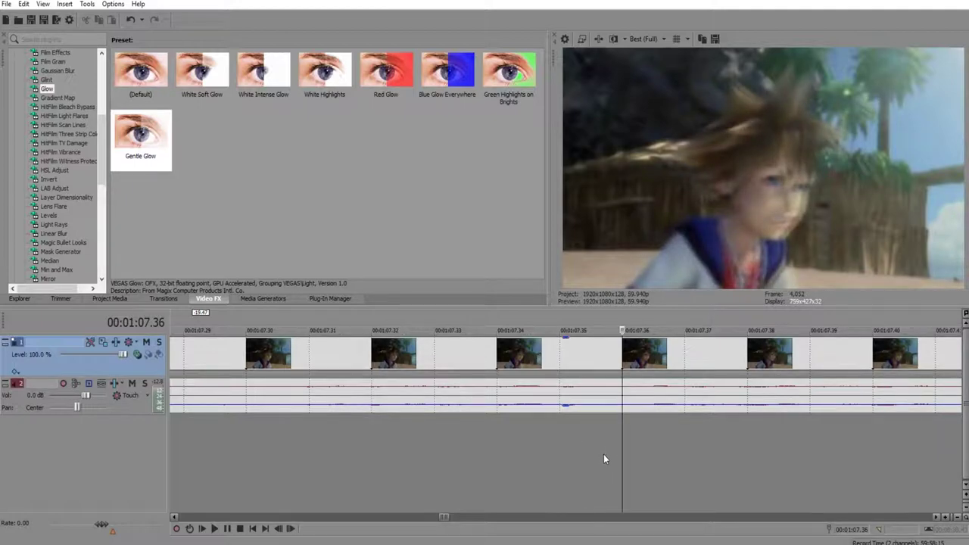
pyautogui.click(561, 447)
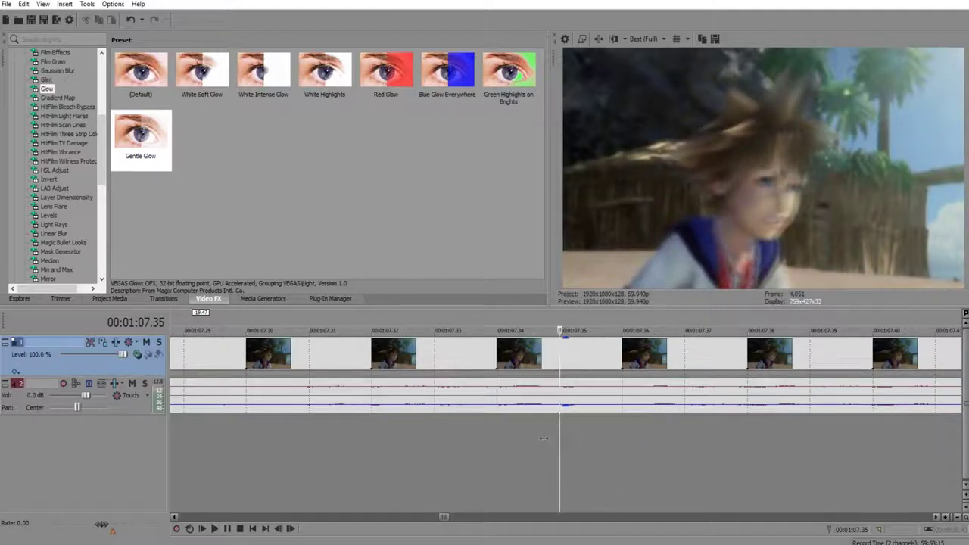
pyautogui.click(685, 437)
pyautogui.press('Left')
pyautogui.press('Left')
pyautogui.press('Right')
pyautogui.press('Right')
pyautogui.press('Right')
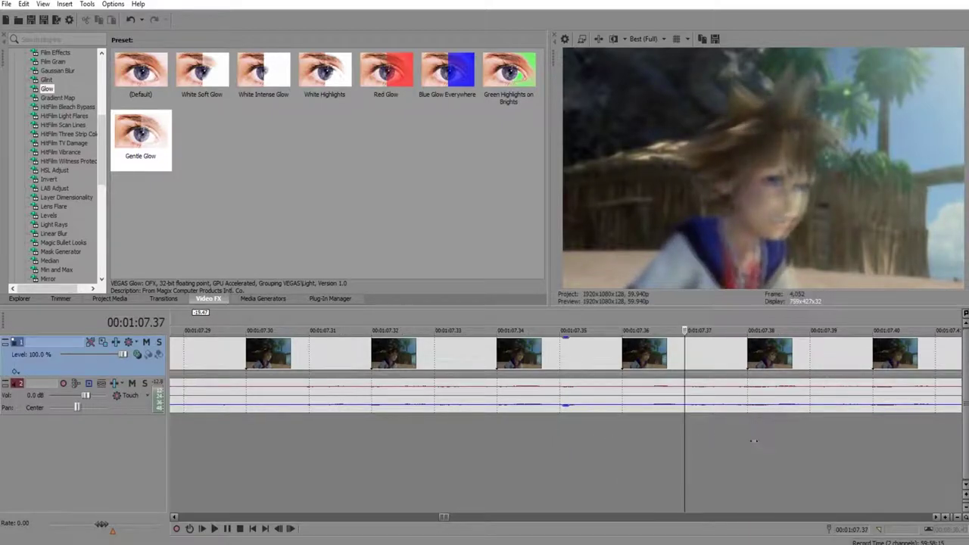
pyautogui.click(918, 418)
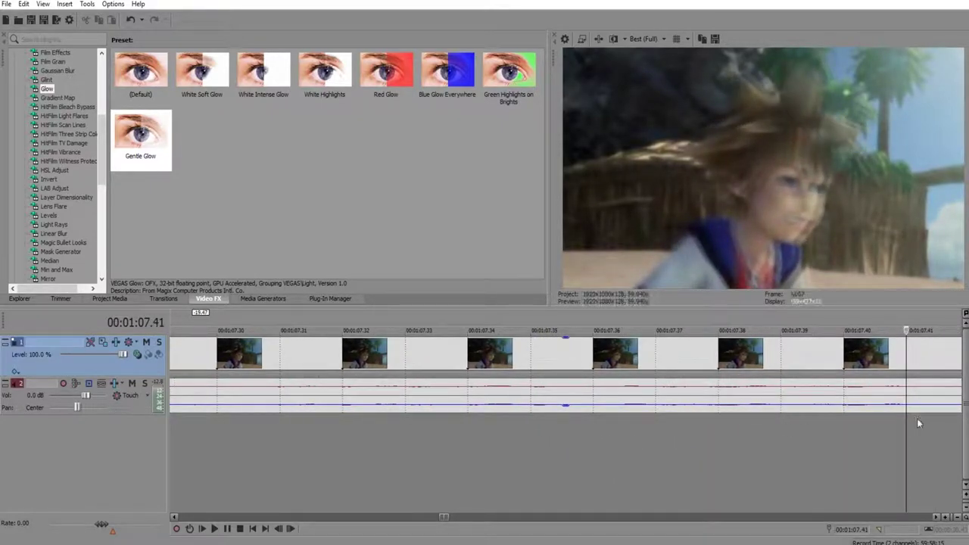
pyautogui.scroll(-3, 799, 447)
pyautogui.click(702, 446)
pyautogui.click(889, 439)
pyautogui.click(809, 428)
pyautogui.scroll(-3, 621, 424)
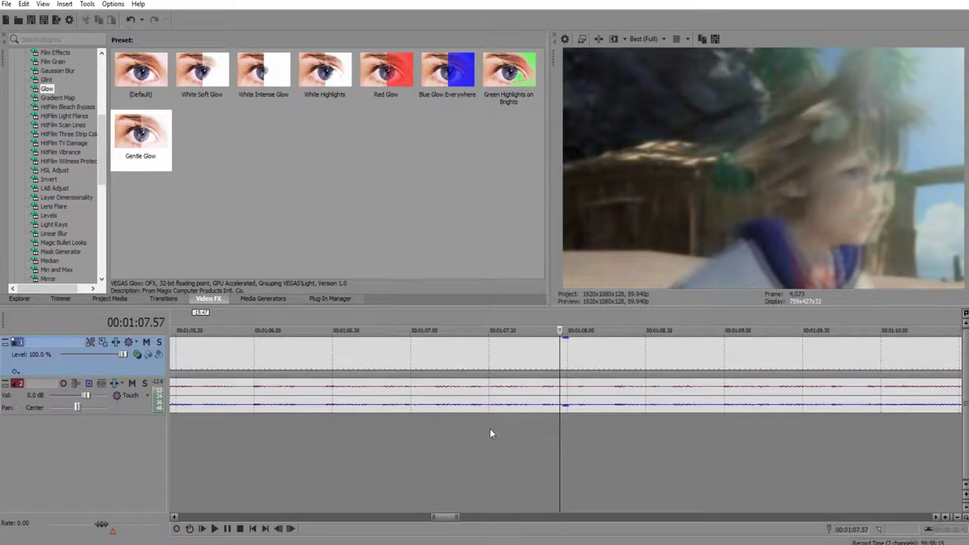
pyautogui.moveTo(422, 446); pyautogui.dragTo(513, 410)
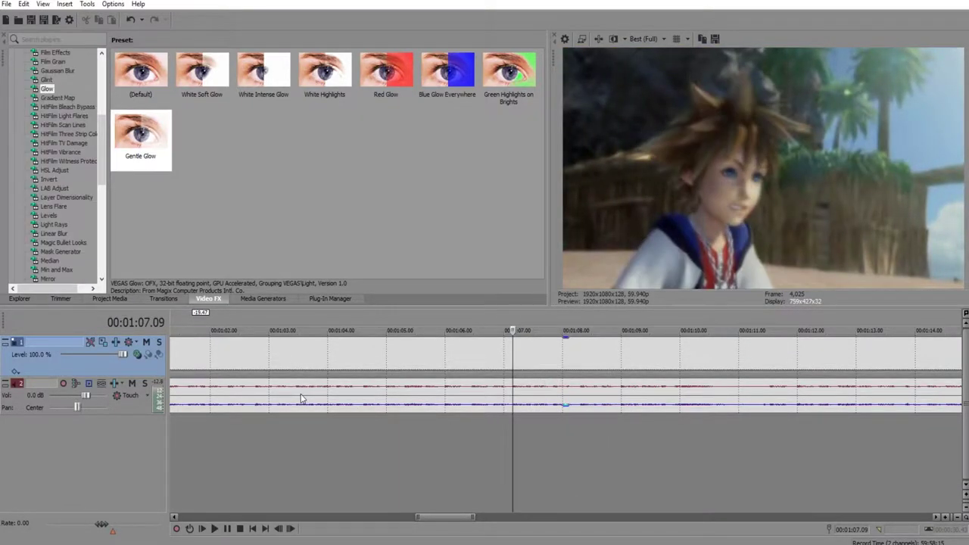
# Preview the Sora and water scenes between 01:01.45 and 01:04.30
pyautogui.click(357, 441)
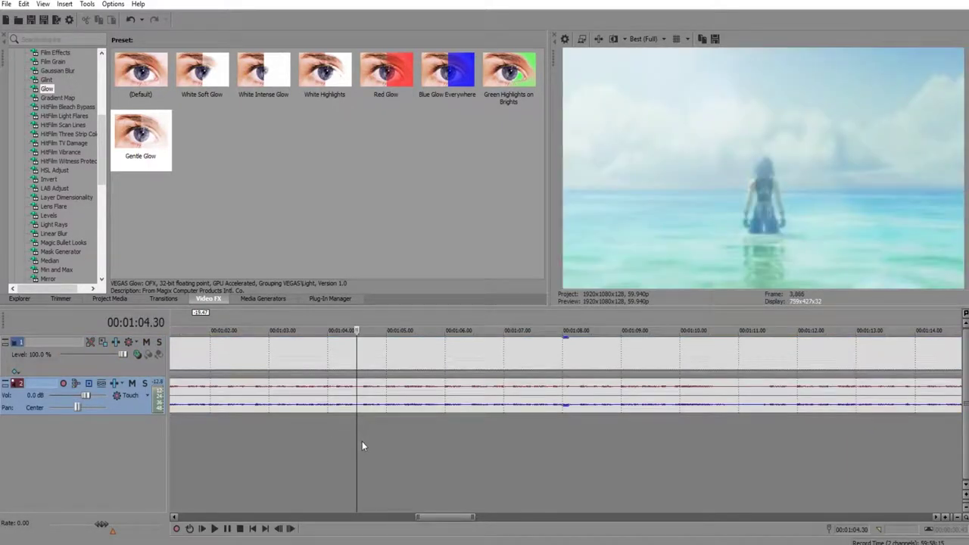
pyautogui.click(238, 432)
pyautogui.click(281, 428)
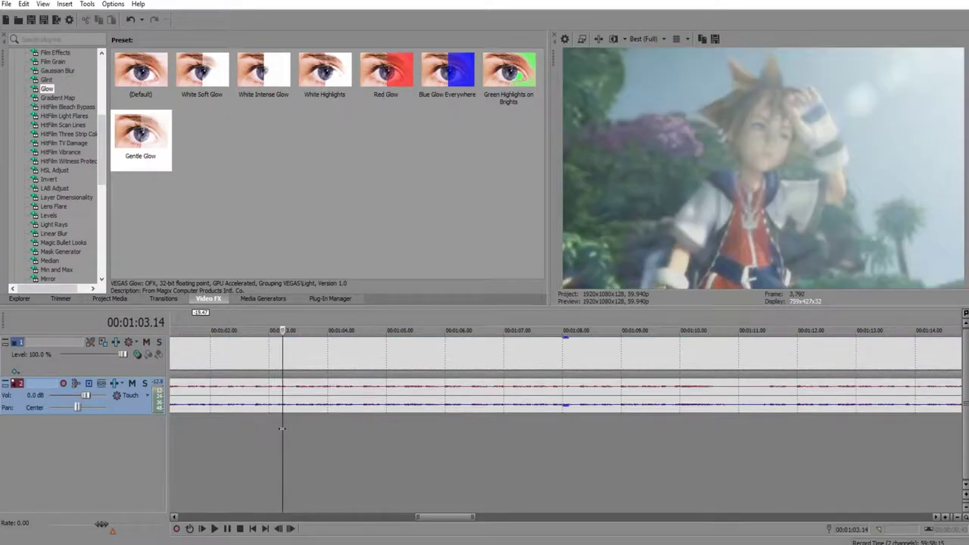
pyautogui.click(196, 420)
# Zoom the timeline out and scrub the opening subtitle scene between 0:16 and 00:29.30
pyautogui.scroll(-8, 454, 404)
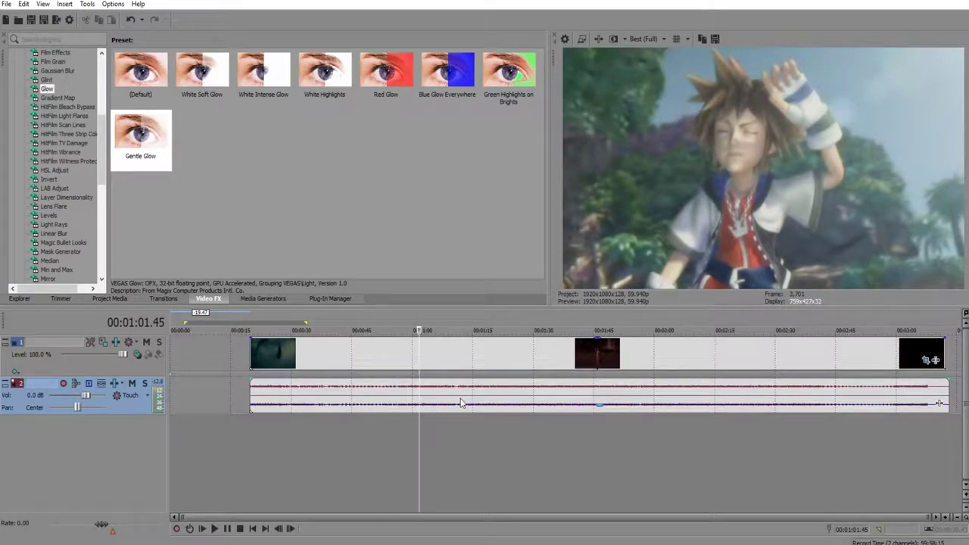
pyautogui.click(250, 427)
pyautogui.click(263, 427)
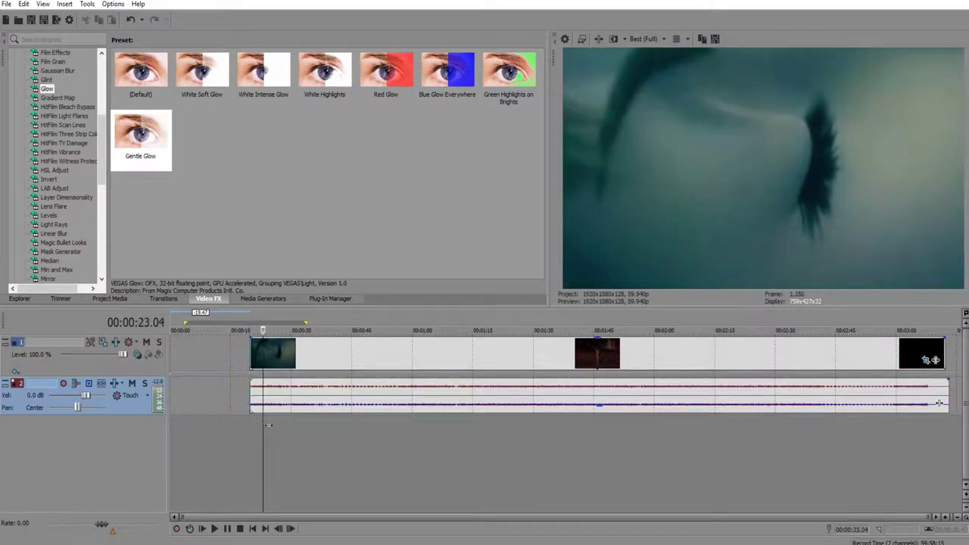
pyautogui.click(289, 427)
pyautogui.moveTo(288, 426); pyautogui.dragTo(254, 432)
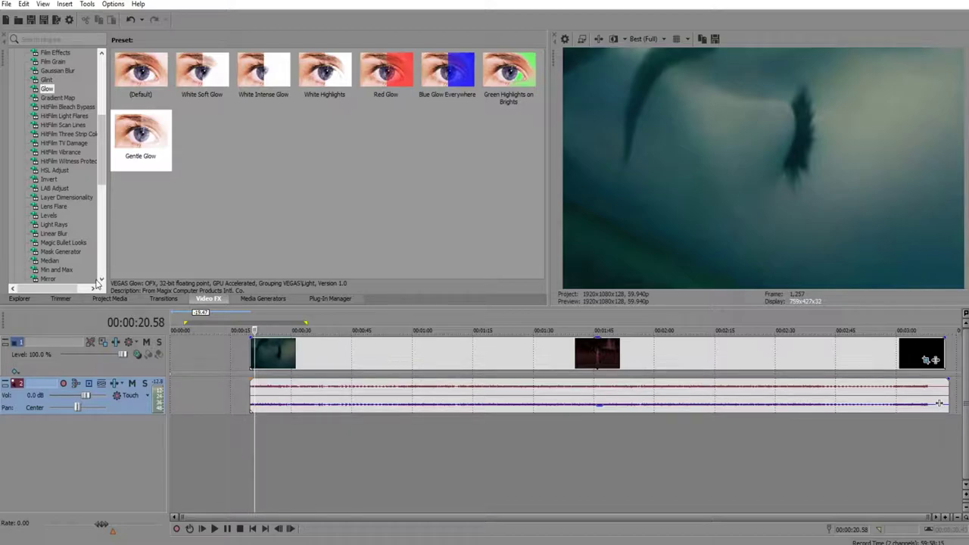
# Select all video and audio events and slide them from 00:00:19.47 to 00:00:00
pyautogui.click(249, 417)
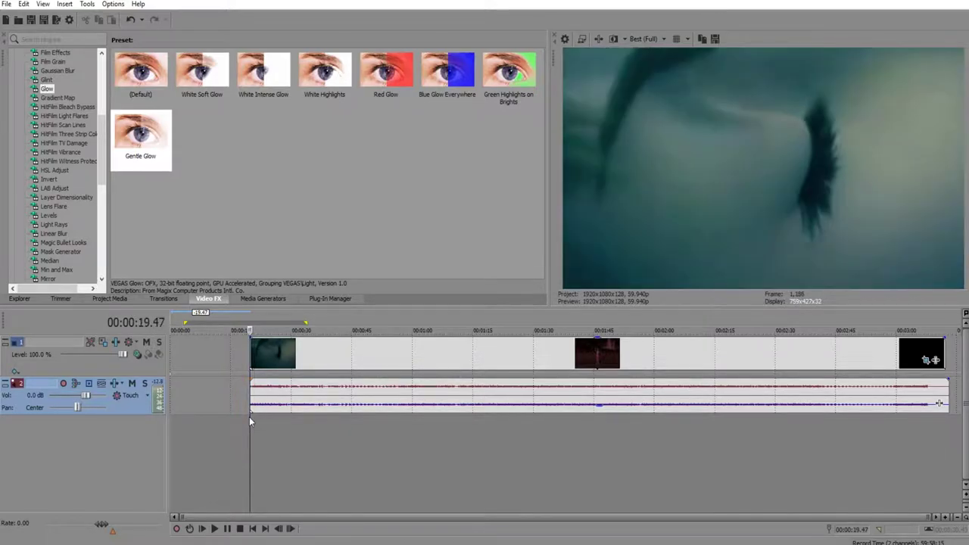
pyautogui.hotkey('ctrl', 'a')
pyautogui.moveTo(296, 373); pyautogui.dragTo(171, 377)
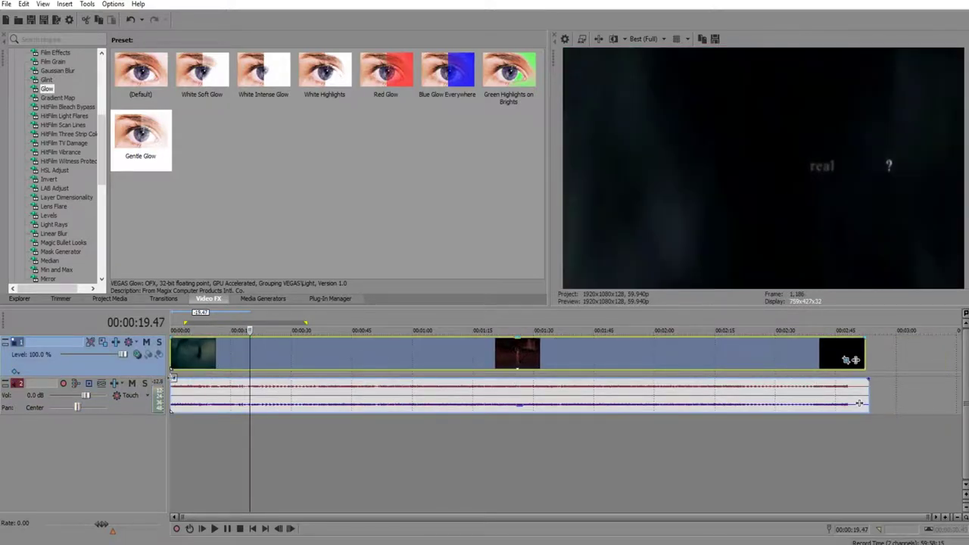
# Deselect the events and review Track 2's Noise Gate, EQ and Compressor effects
pyautogui.click(170, 421)
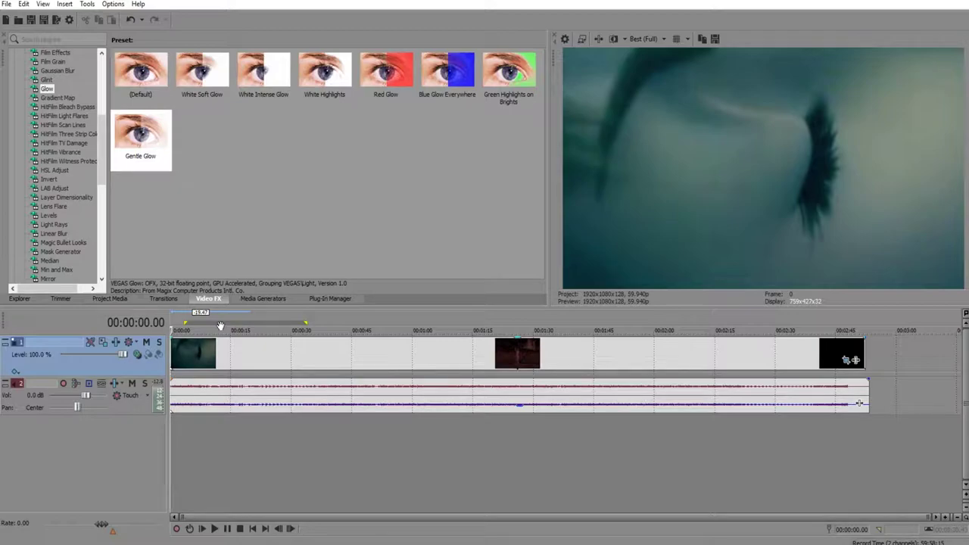
pyautogui.click(113, 384)
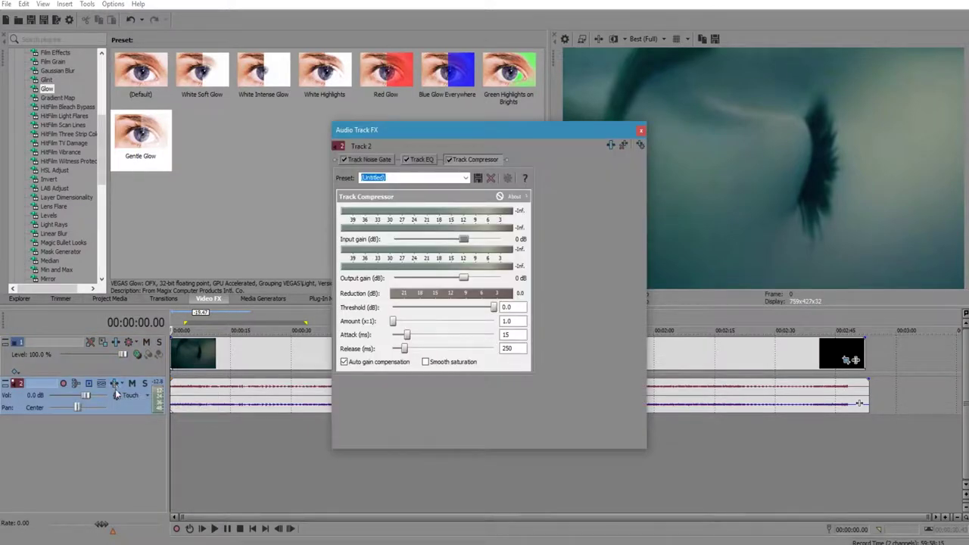
pyautogui.click(385, 160)
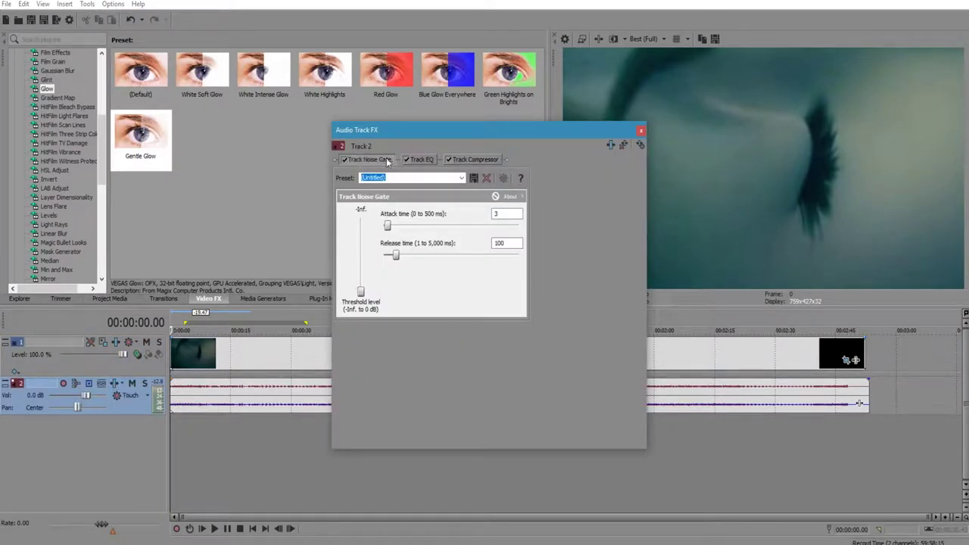
pyautogui.click(416, 160)
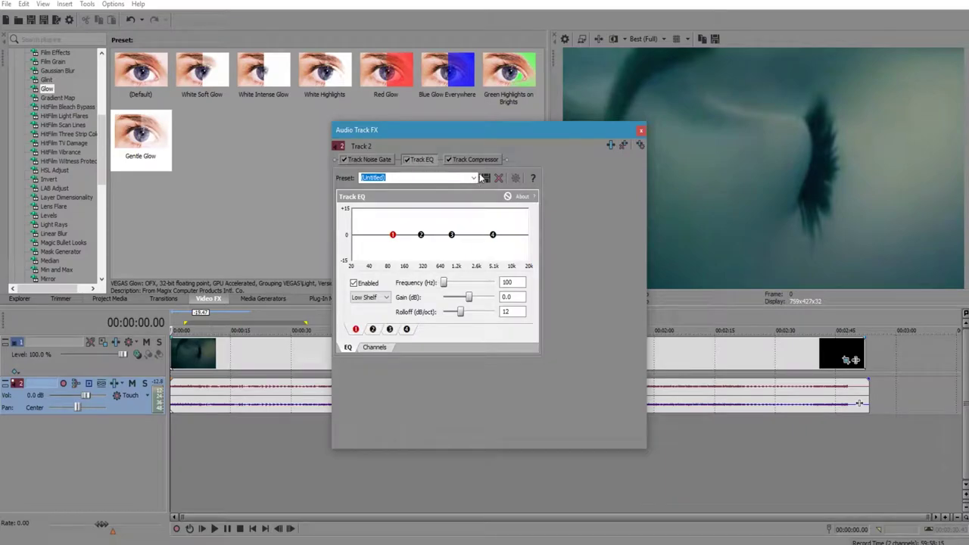
pyautogui.click(483, 160)
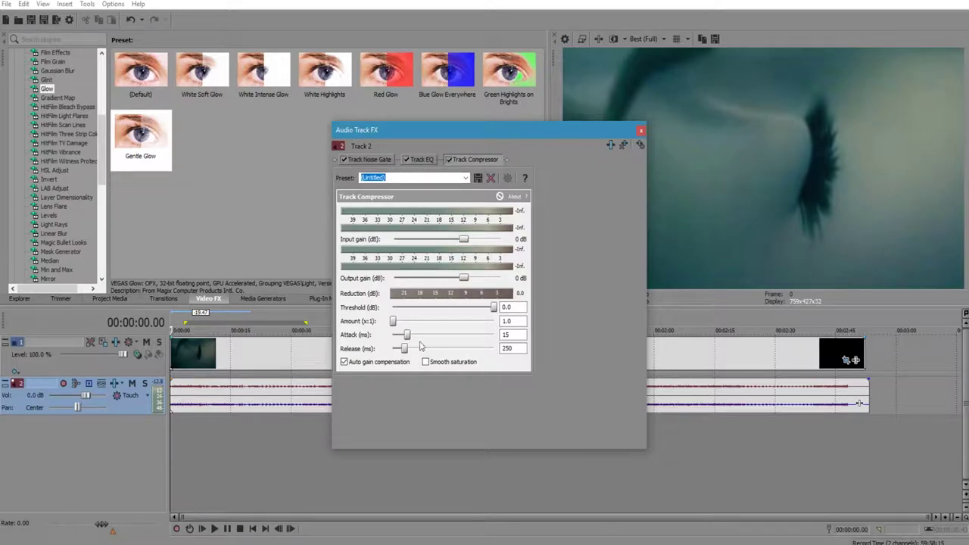
# Choose the Vocal Track EQ preset on Track 2's Track EQ page
pyautogui.click(422, 160)
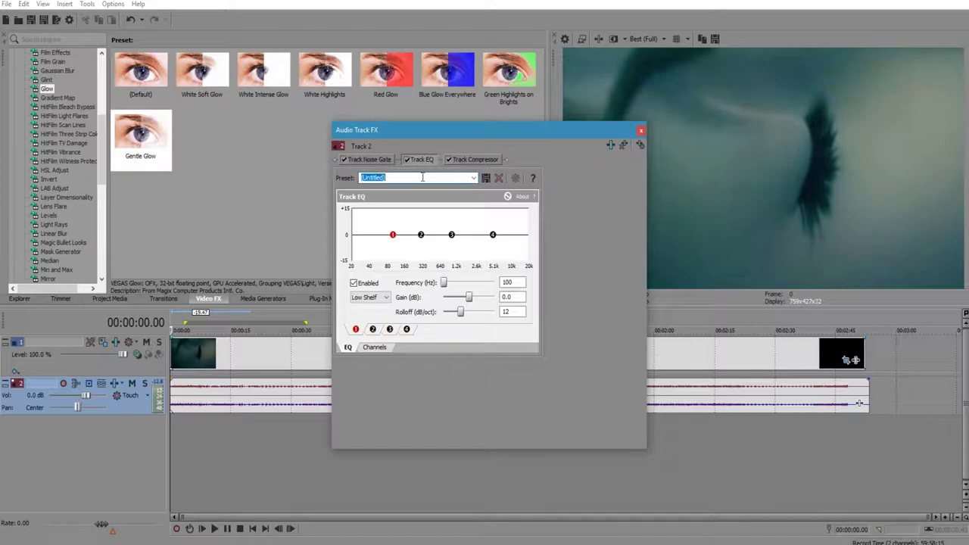
pyautogui.scroll(-2, 423, 177)
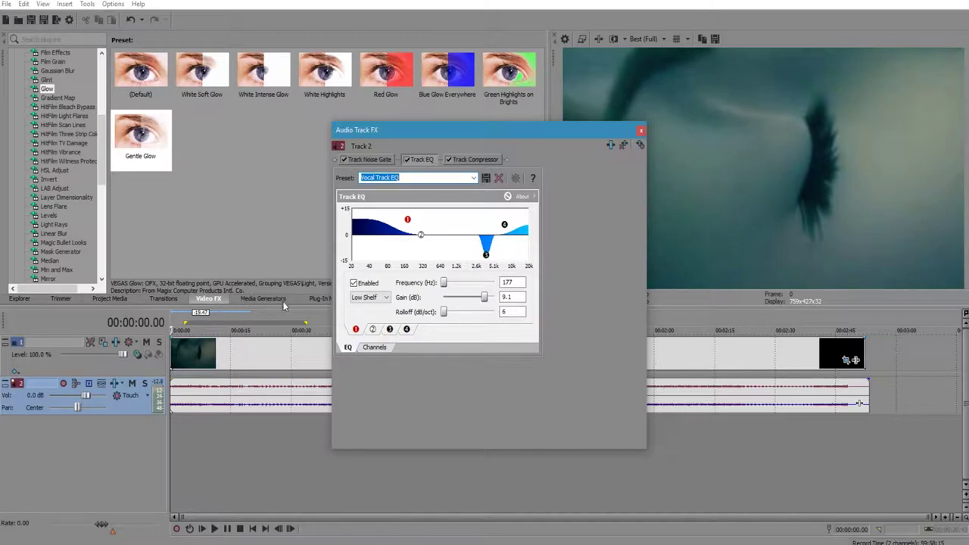
pyautogui.click(304, 299)
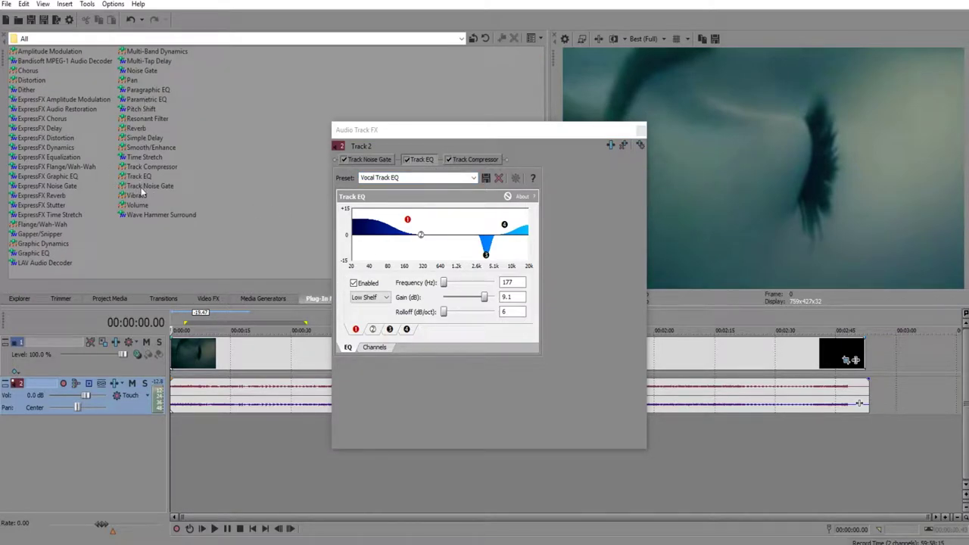
# Add a Track Noise Gate to Track 2's chain with the Remove Background Noise preset (-40.4 dB)
pyautogui.moveTo(151, 189); pyautogui.dragTo(107, 405)
pyautogui.moveTo(526, 157); pyautogui.dragTo(525, 159)
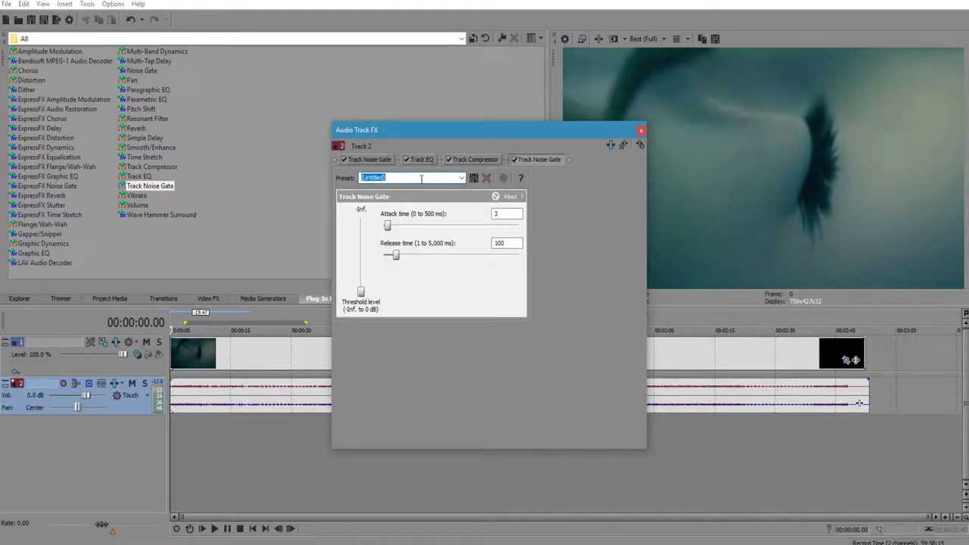
pyautogui.scroll(-1, 421, 179)
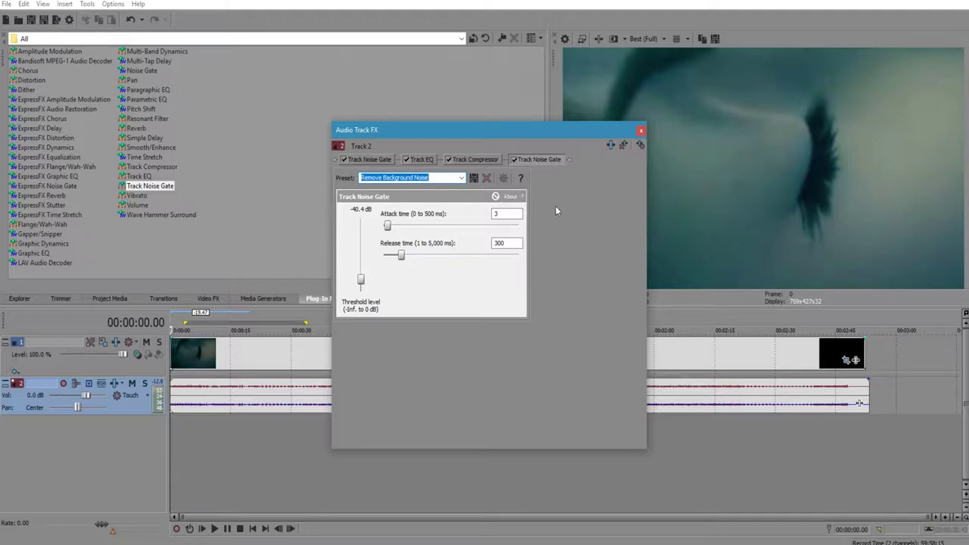
pyautogui.click(361, 281)
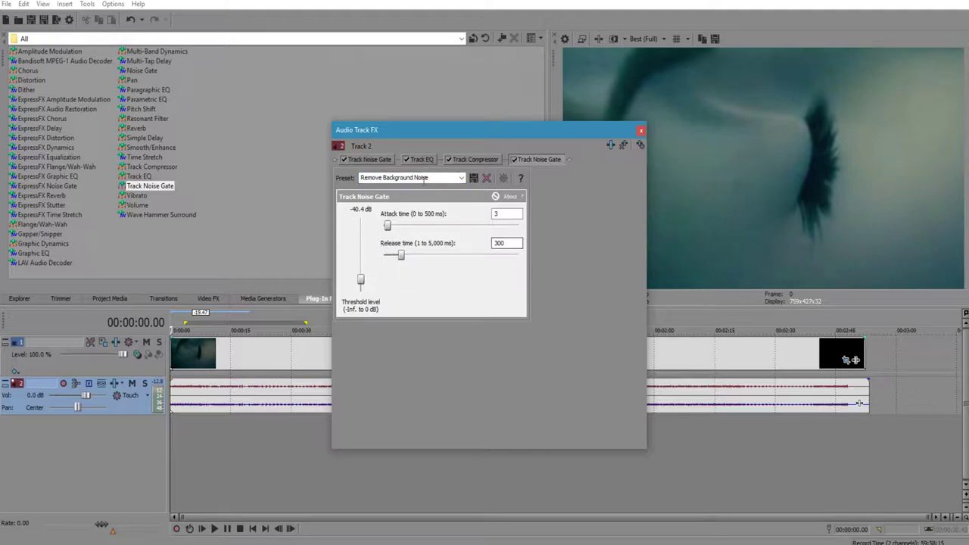
# Close the effects window and scrub the playhead around 00:00:14.41, ending at 00:00:00
pyautogui.click(640, 131)
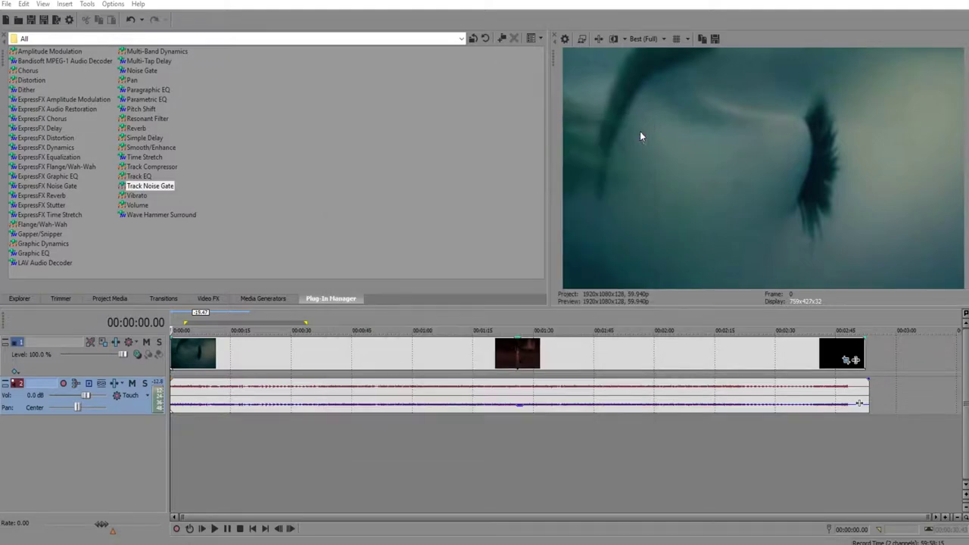
pyautogui.click(206, 428)
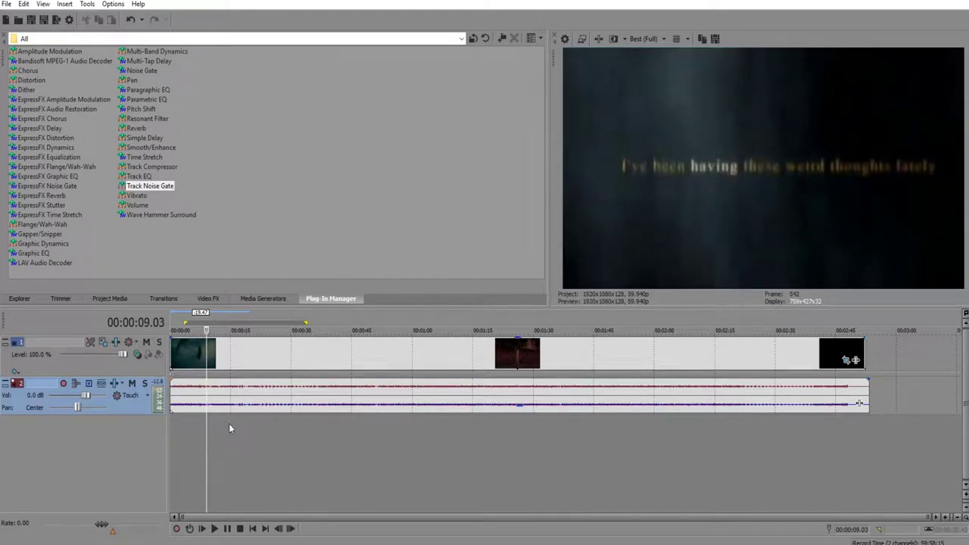
pyautogui.click(229, 429)
pyautogui.click(190, 424)
pyautogui.click(172, 432)
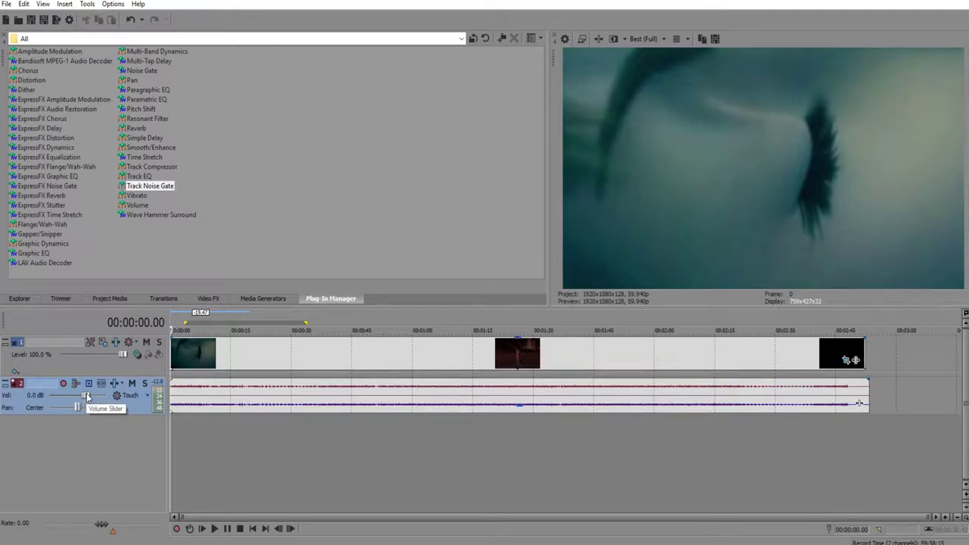
# Pan Track 2 fully left, then back toward center
pyautogui.moveTo(76, 407); pyautogui.dragTo(34, 413)
pyautogui.moveTo(106, 408); pyautogui.dragTo(85, 408)
pyautogui.click(115, 384)
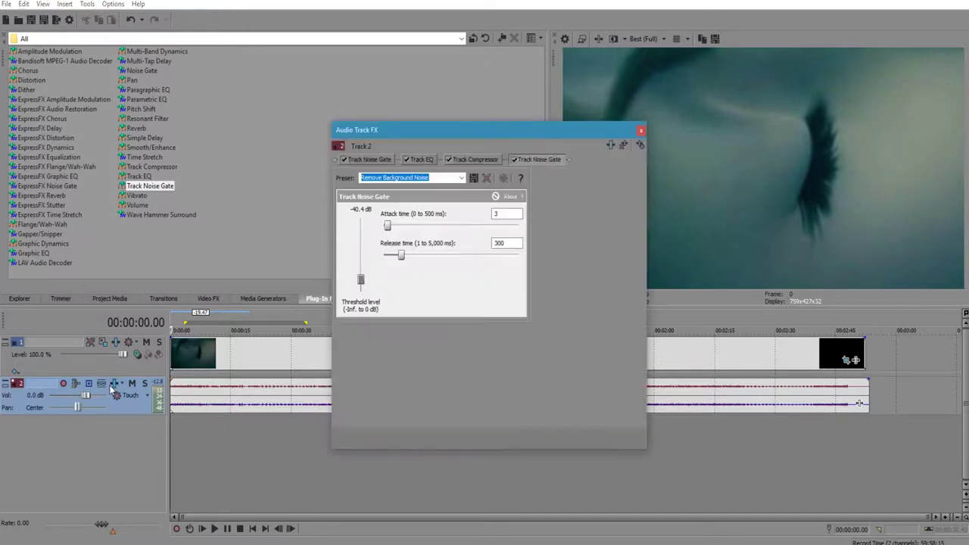
# Review the Vocal Track EQ bands 2–4, including the 4,134 Hz cut, then close Audio Track FX
pyautogui.click(422, 160)
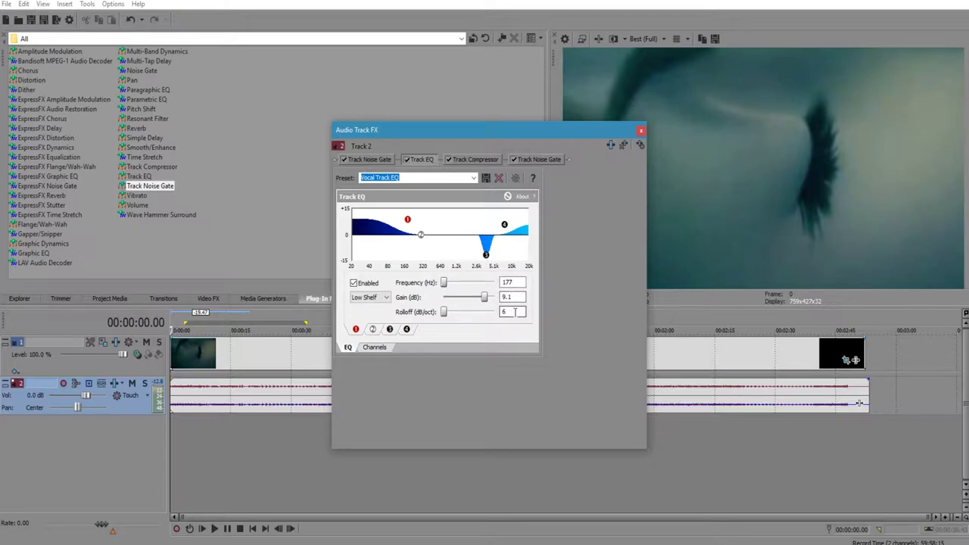
pyautogui.click(421, 236)
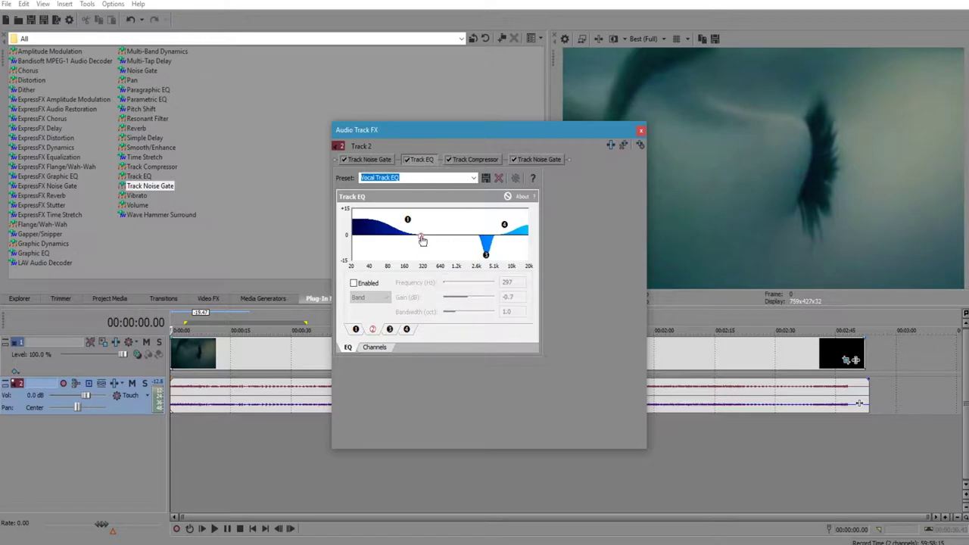
pyautogui.click(488, 257)
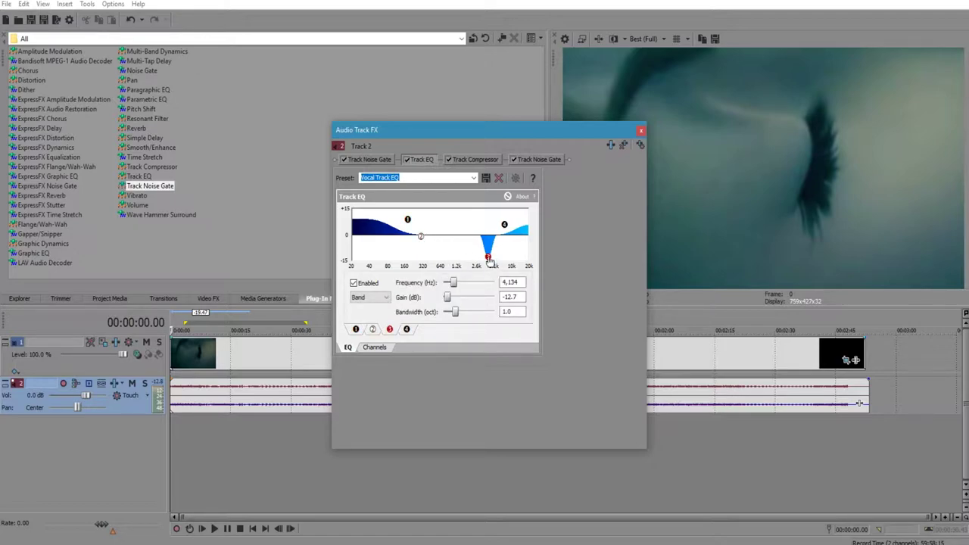
pyautogui.scroll(-1, 437, 178)
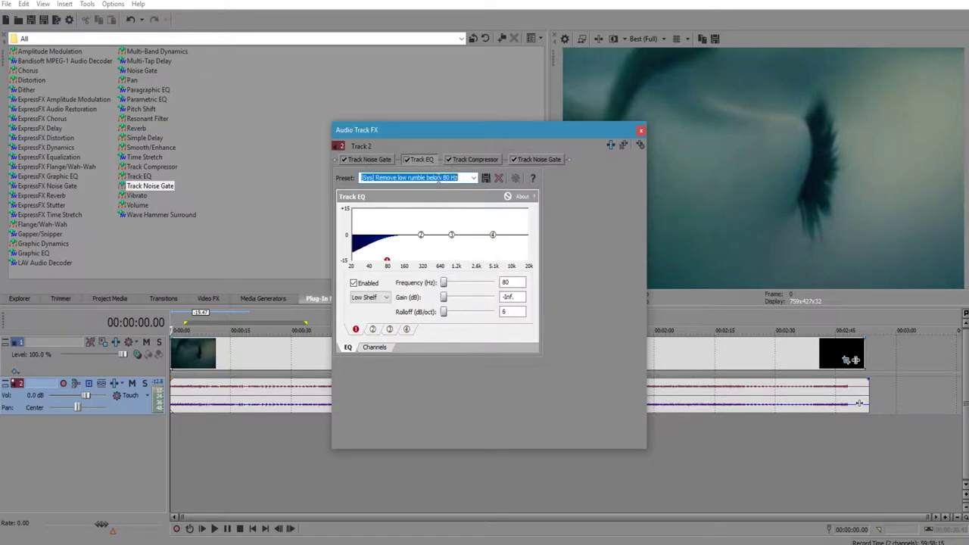
pyautogui.scroll(1, 437, 178)
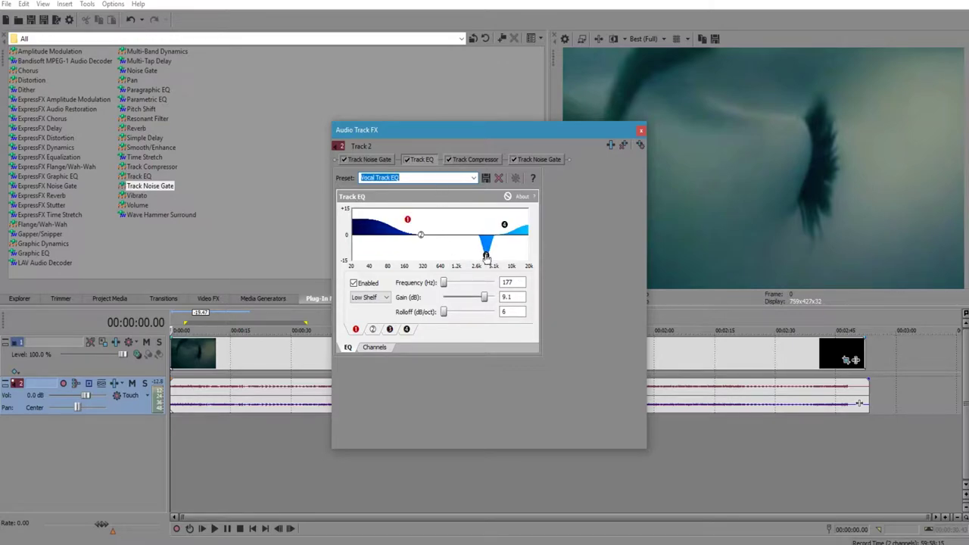
pyautogui.click(389, 330)
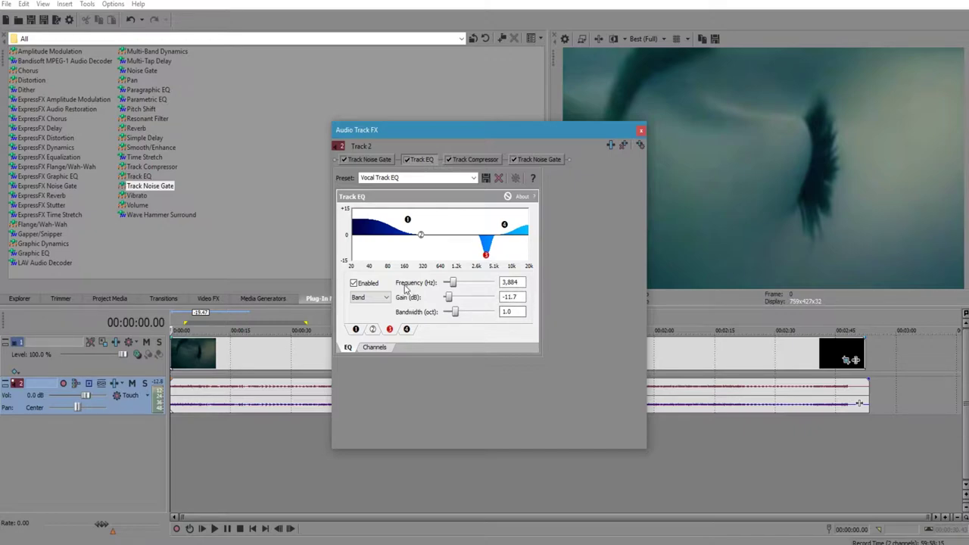
pyautogui.click(408, 330)
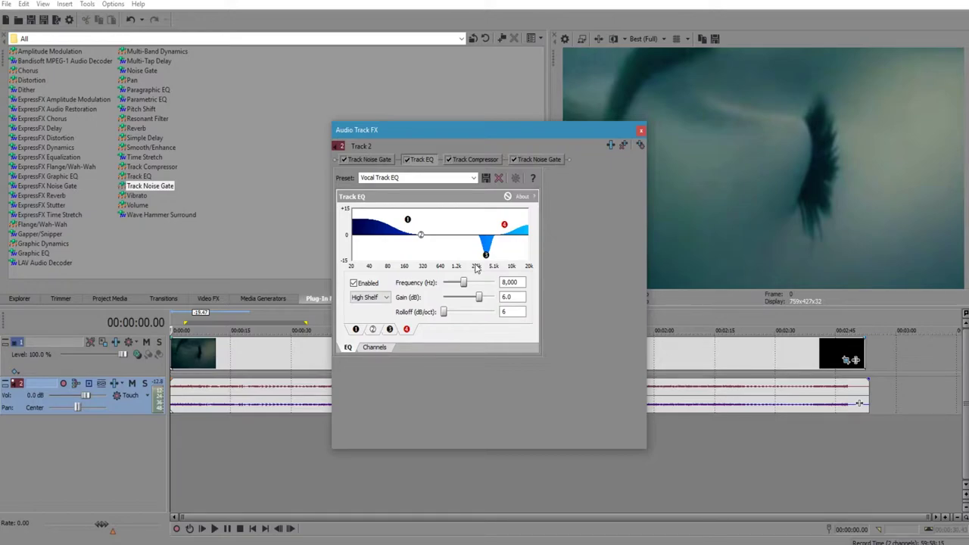
pyautogui.click(640, 130)
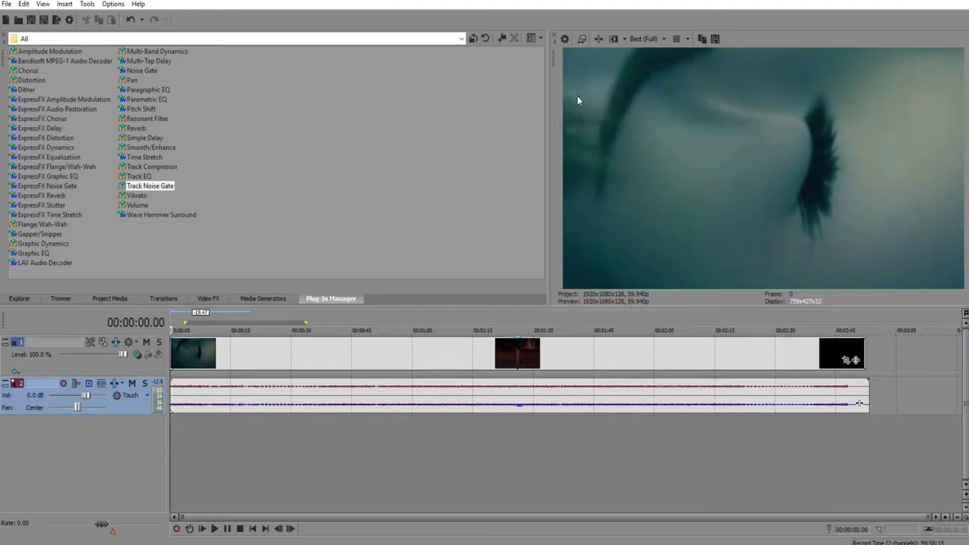
# Split the events at 00:00:24.07, delete the remainder, select 0–24.07, and play it back
pyautogui.click(201, 359)
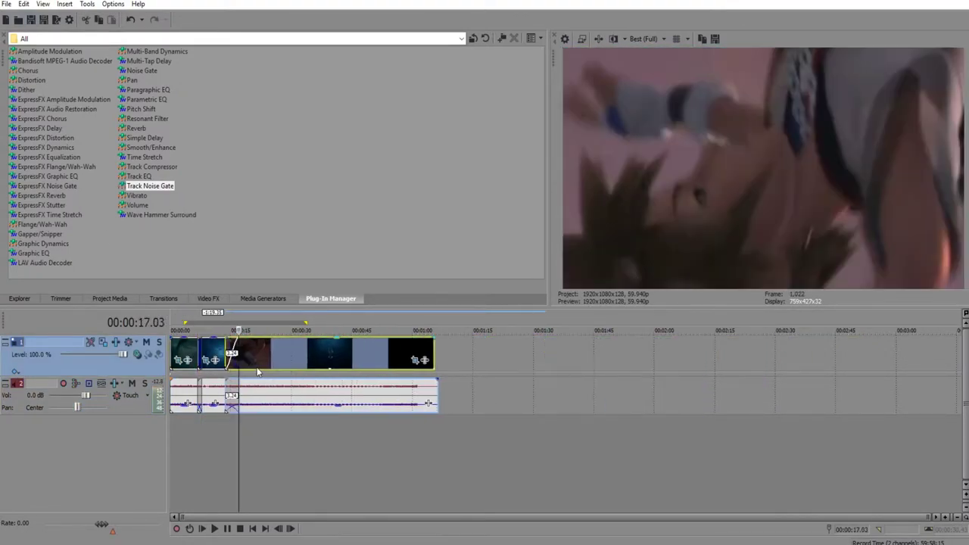
pyautogui.click(266, 354)
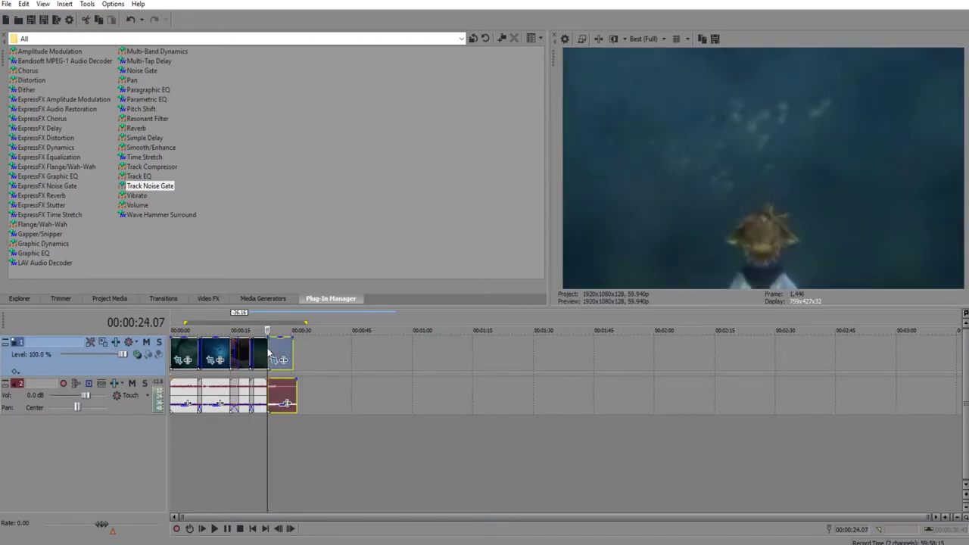
pyautogui.press('s')
pyautogui.press('Delete')
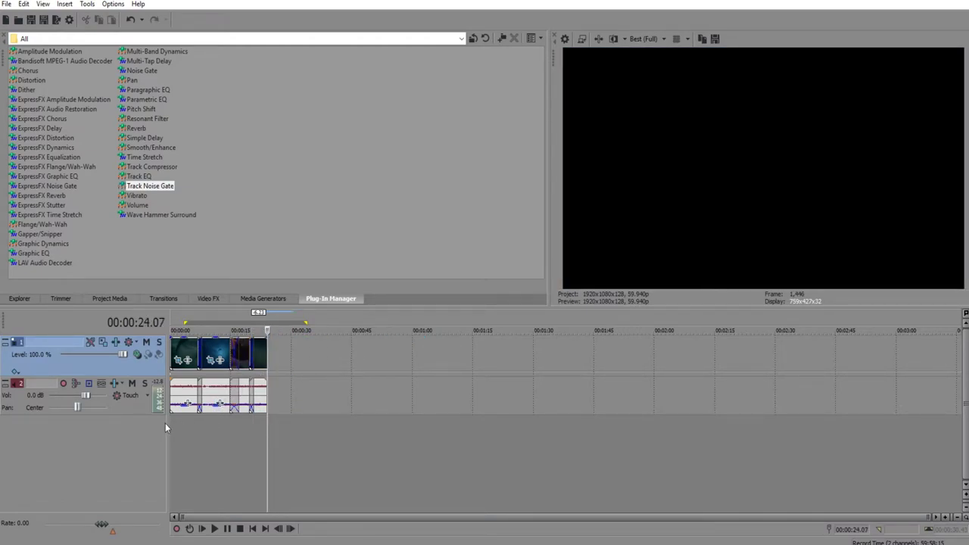
pyautogui.doubleClick(173, 421)
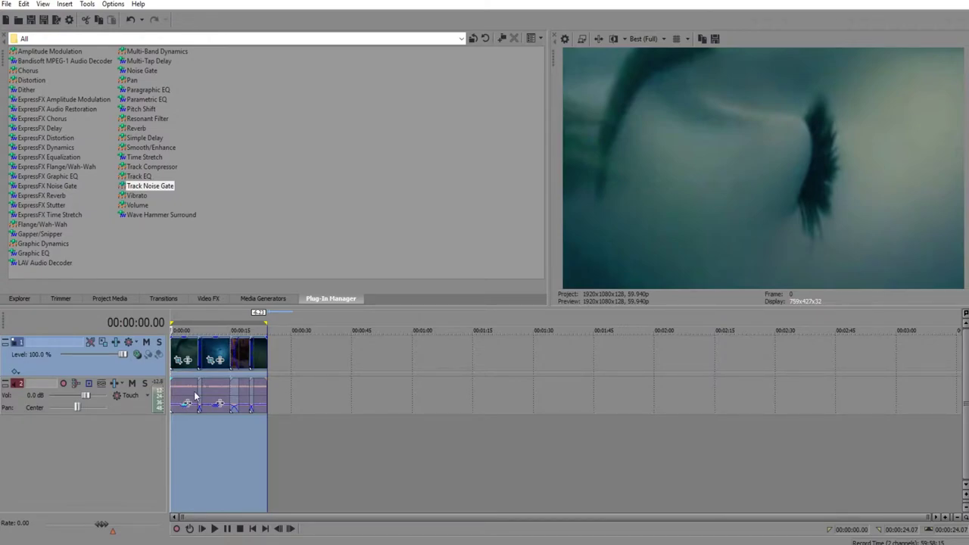
pyautogui.click(216, 530)
pyautogui.click(195, 442)
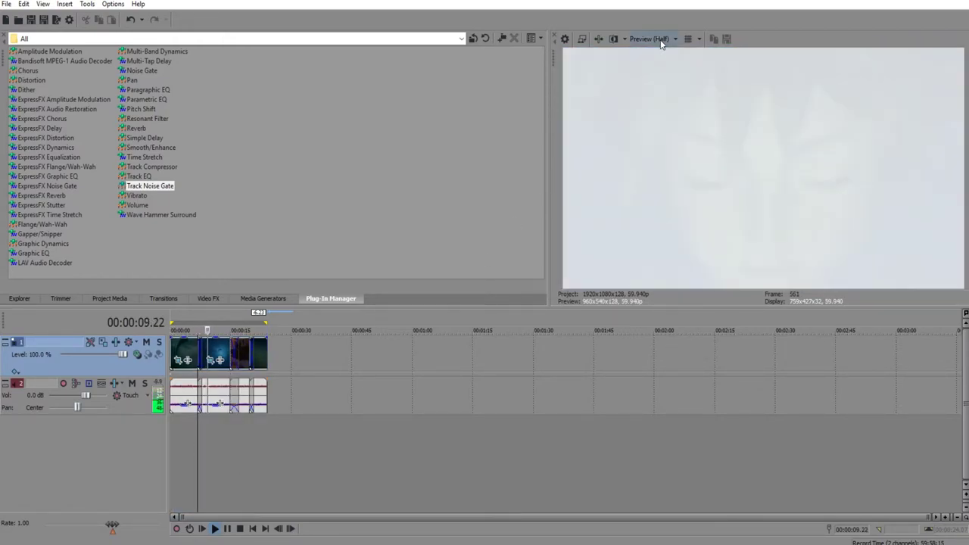
pyautogui.click(659, 39)
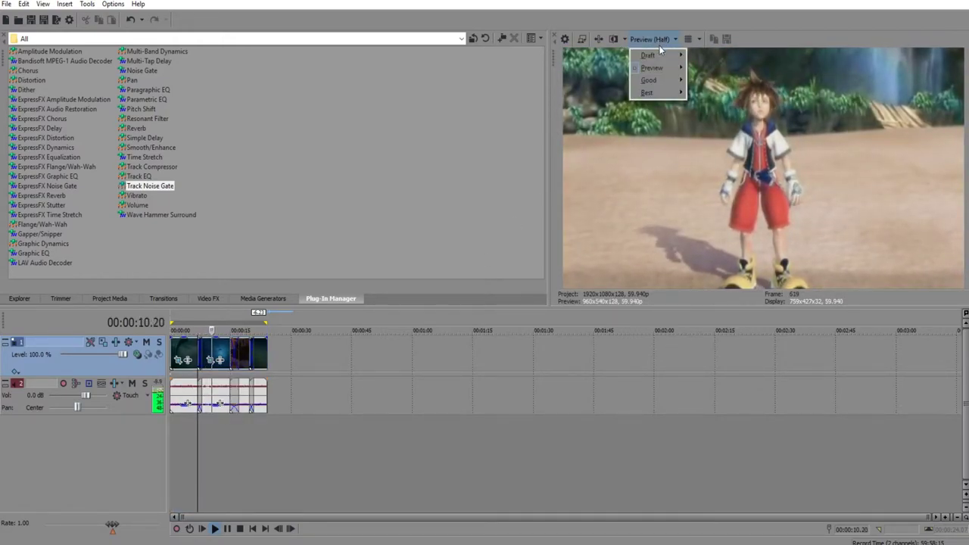
pyautogui.click(485, 119)
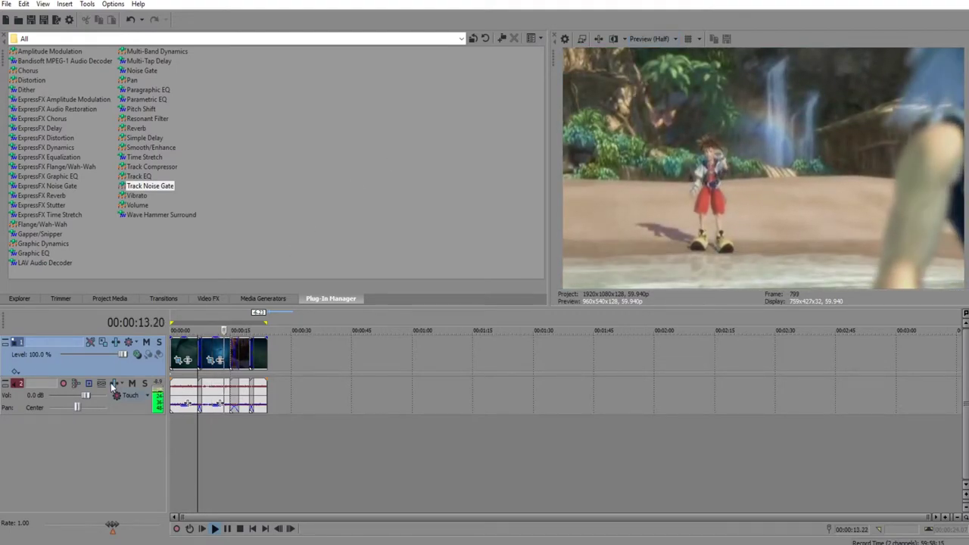
pyautogui.click(132, 383)
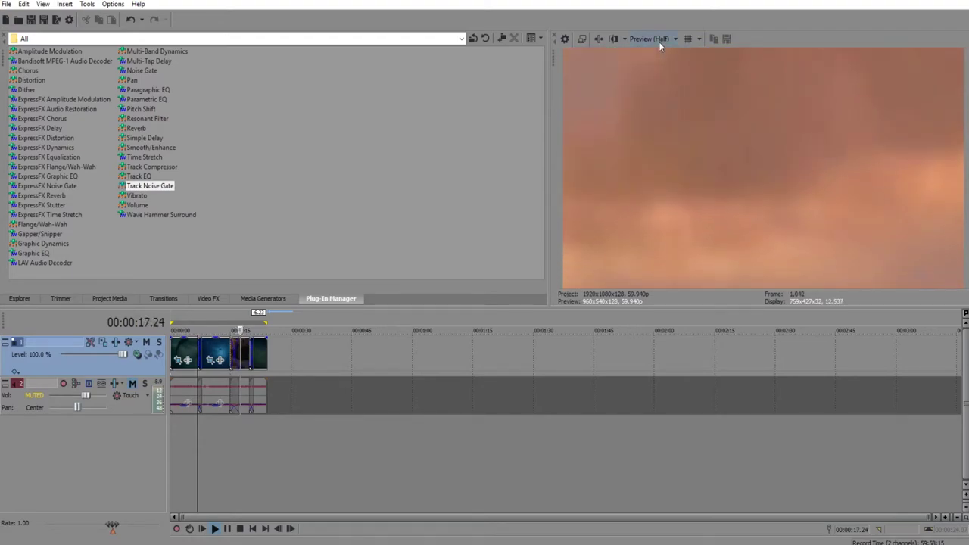
pyautogui.click(660, 39)
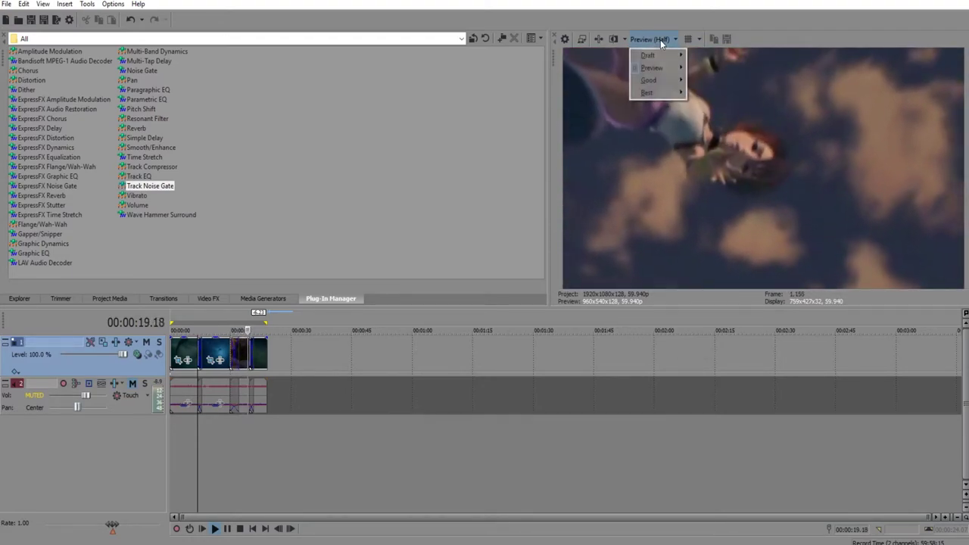
pyautogui.moveTo(647, 92)
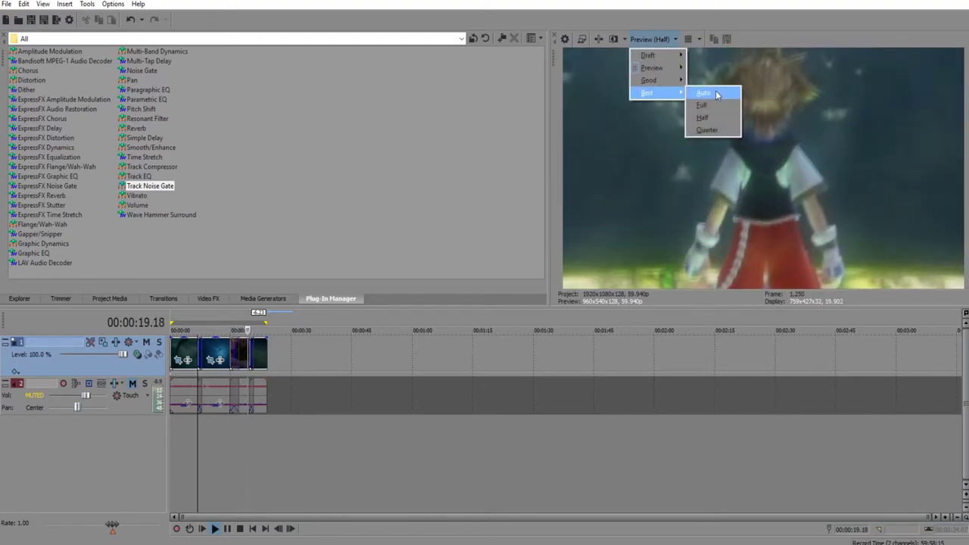
pyautogui.press('Escape')
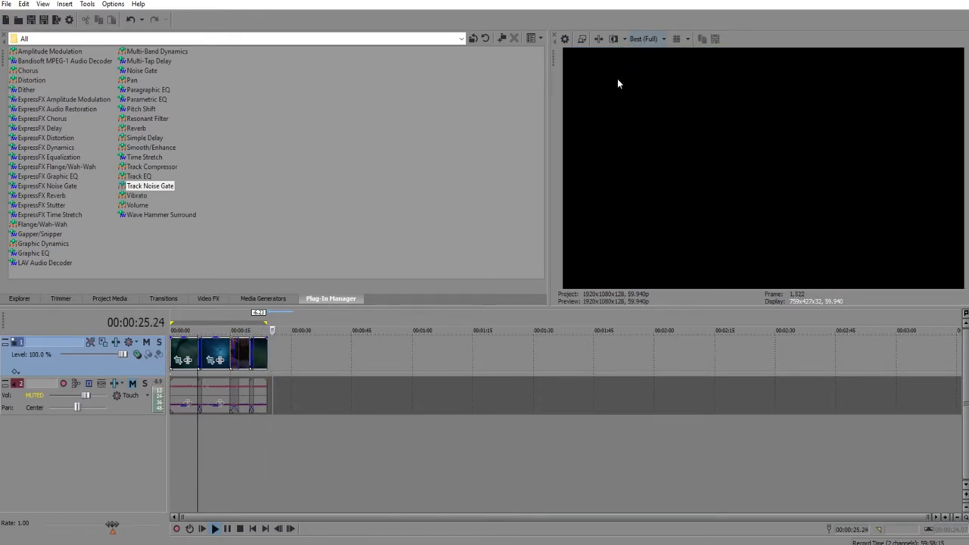
pyautogui.click(202, 530)
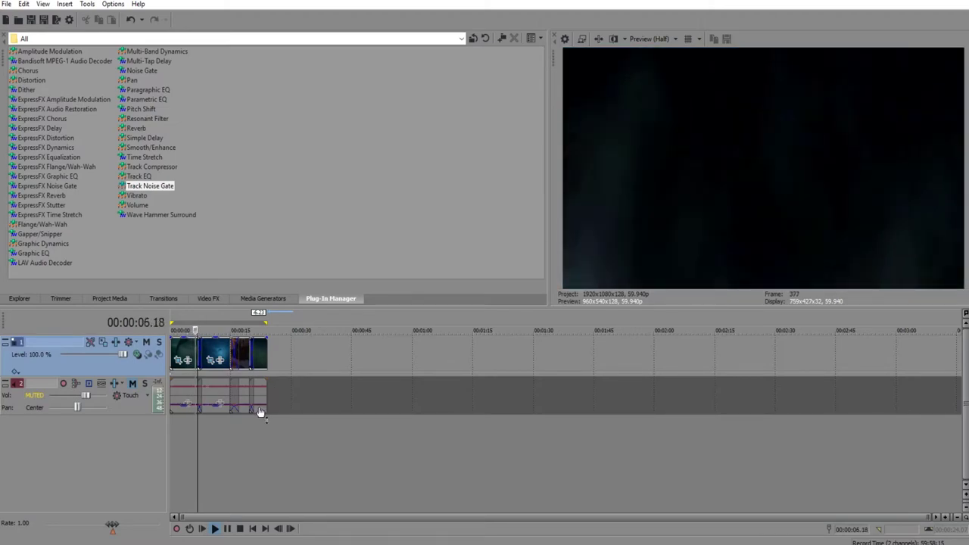
pyautogui.click(133, 384)
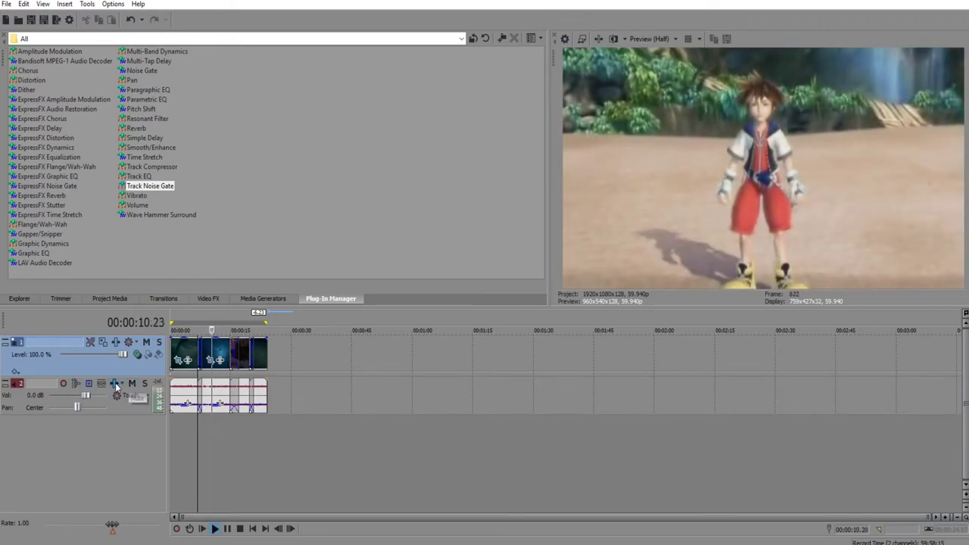
pyautogui.click(118, 384)
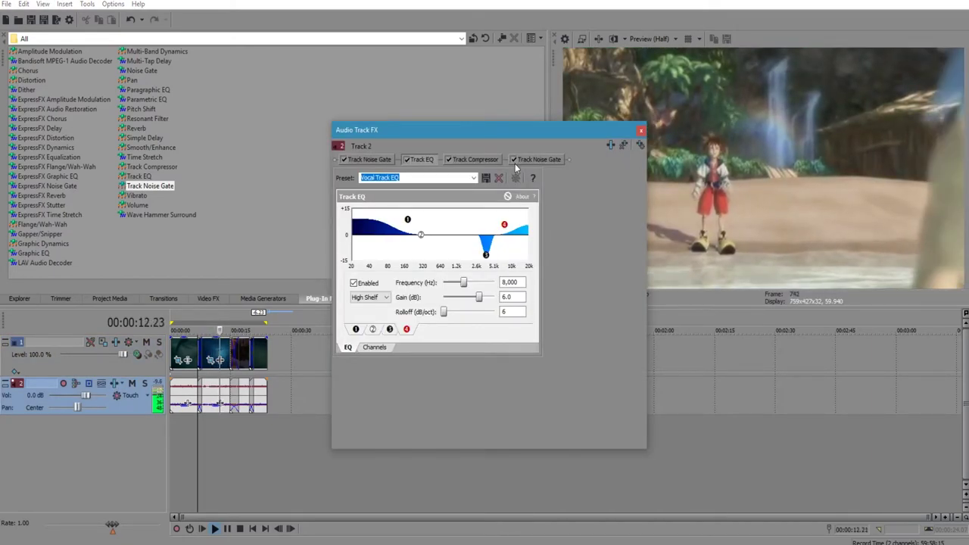
pyautogui.click(512, 160)
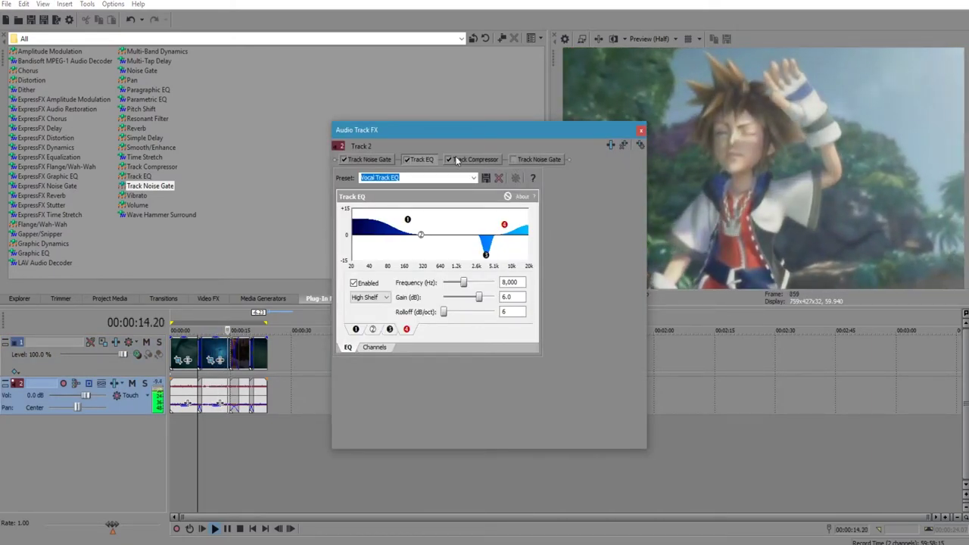
pyautogui.click(409, 159)
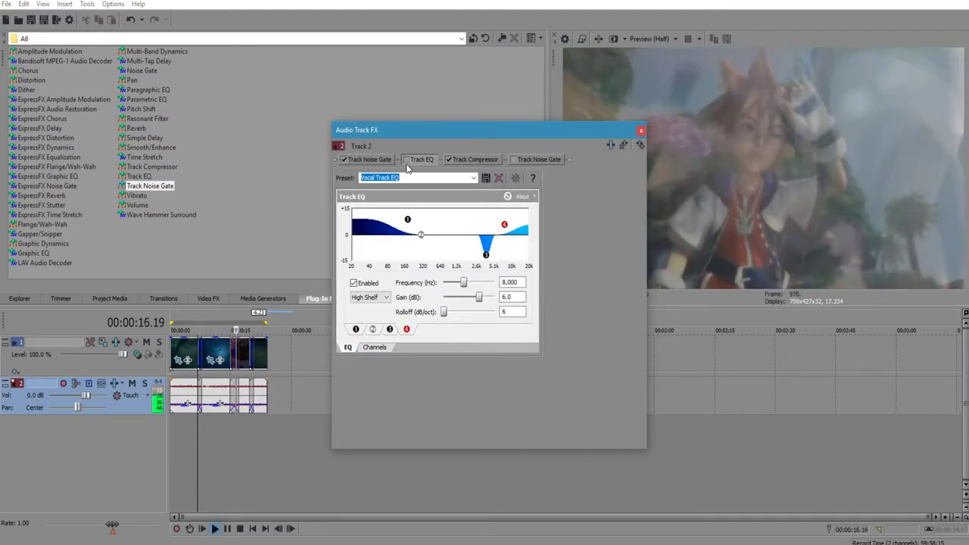
pyautogui.click(170, 425)
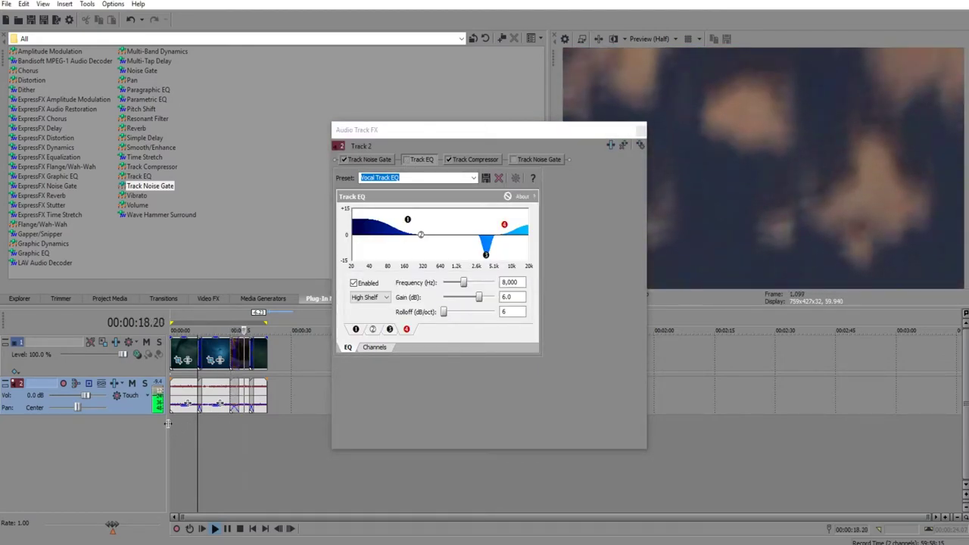
pyautogui.click(171, 422)
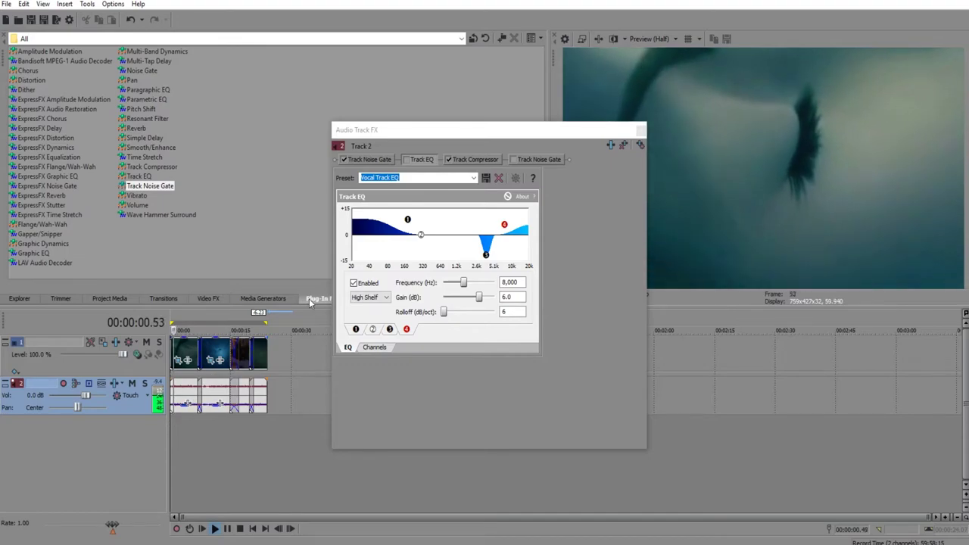
pyautogui.click(408, 161)
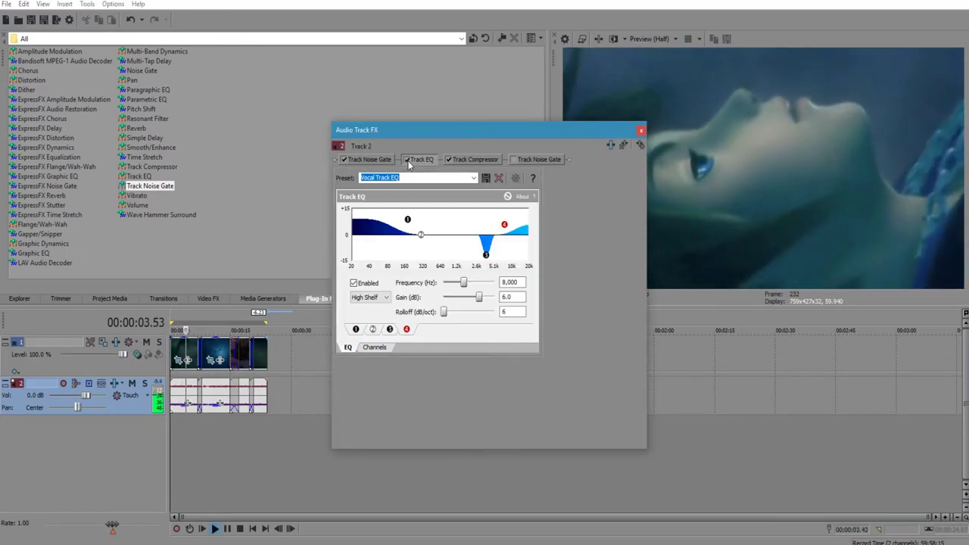
pyautogui.click(514, 160)
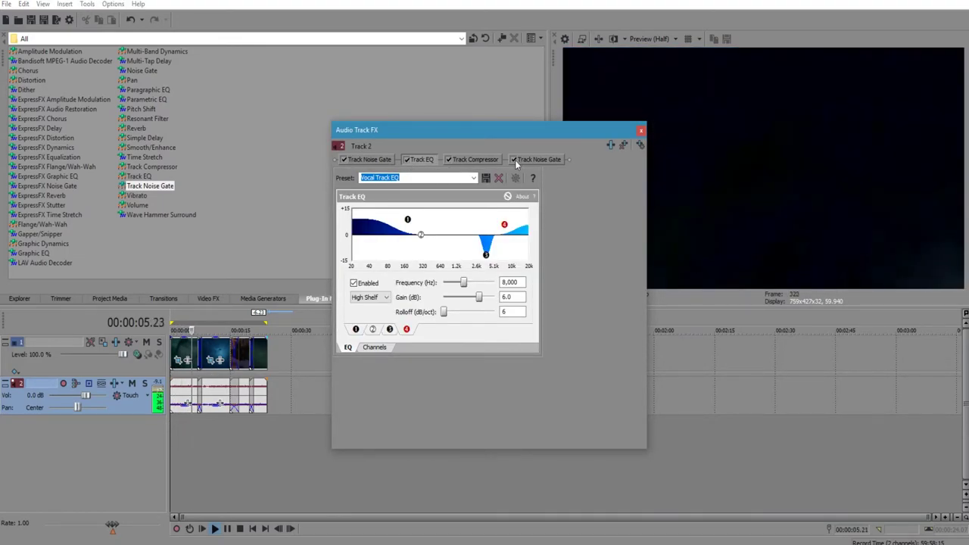
pyautogui.click(641, 130)
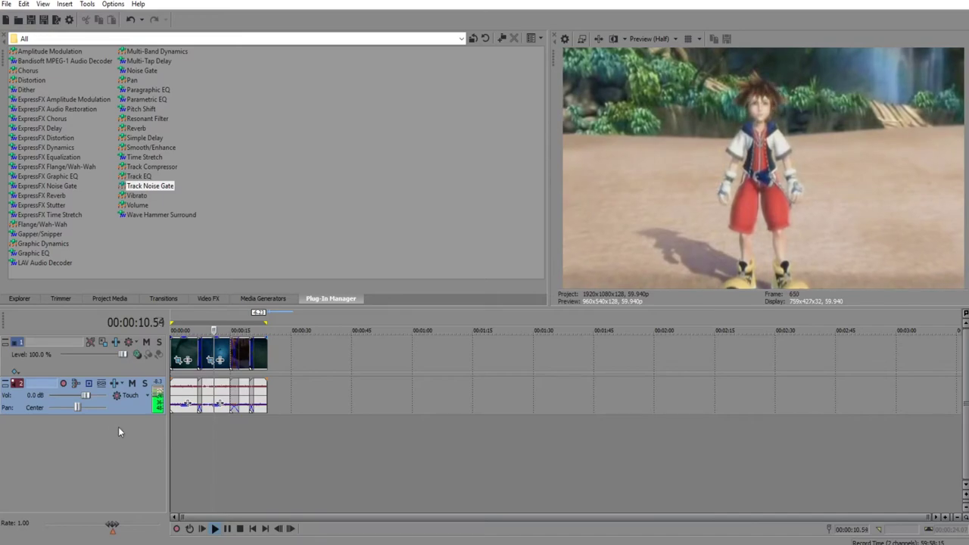
# Stop playback, glance at the File menu, and select the time range 0 to 00:00:24.07
pyautogui.click(241, 529)
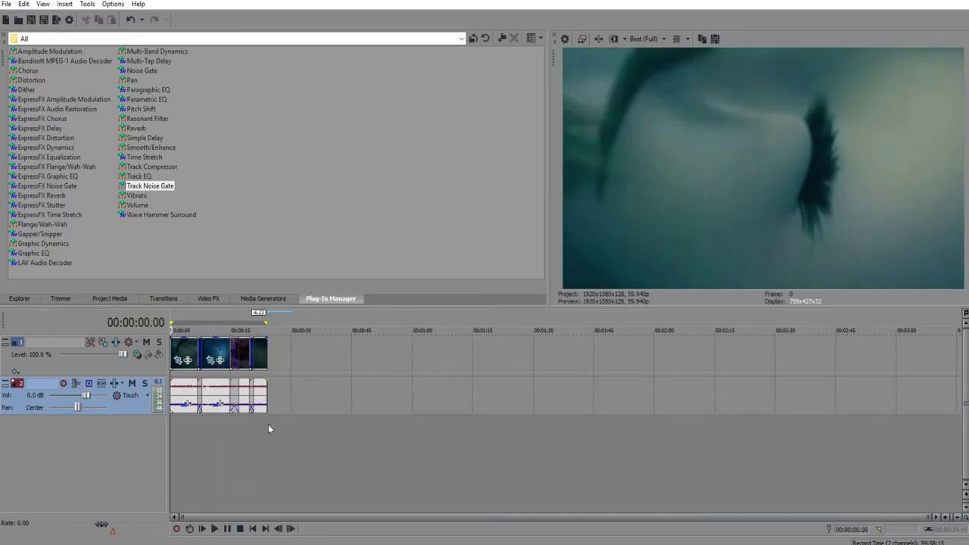
pyautogui.doubleClick(269, 424)
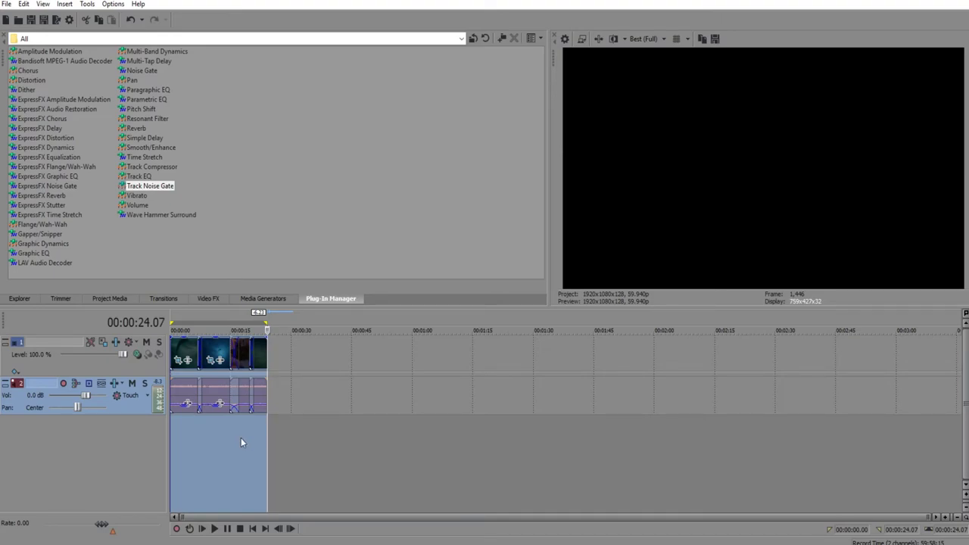
pyautogui.click(7, 4)
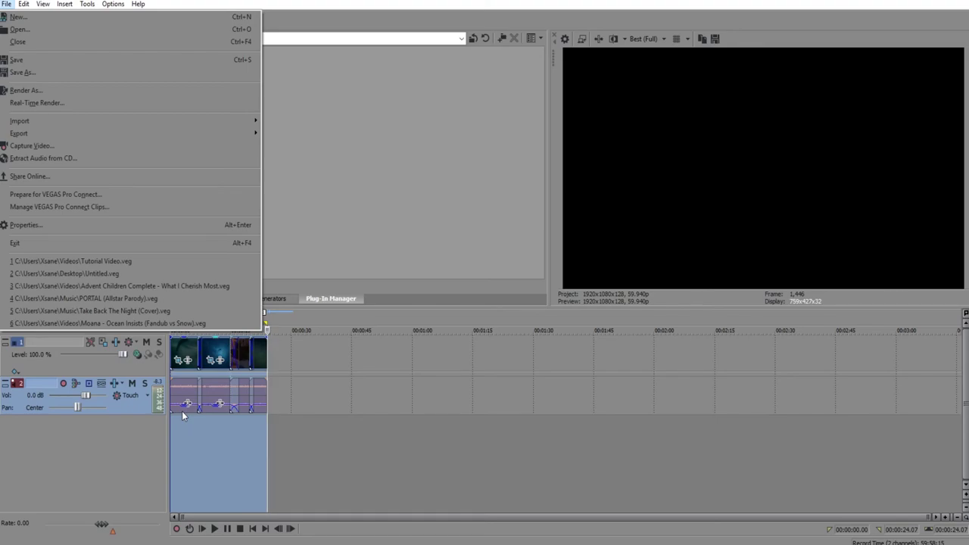
pyautogui.click(191, 434)
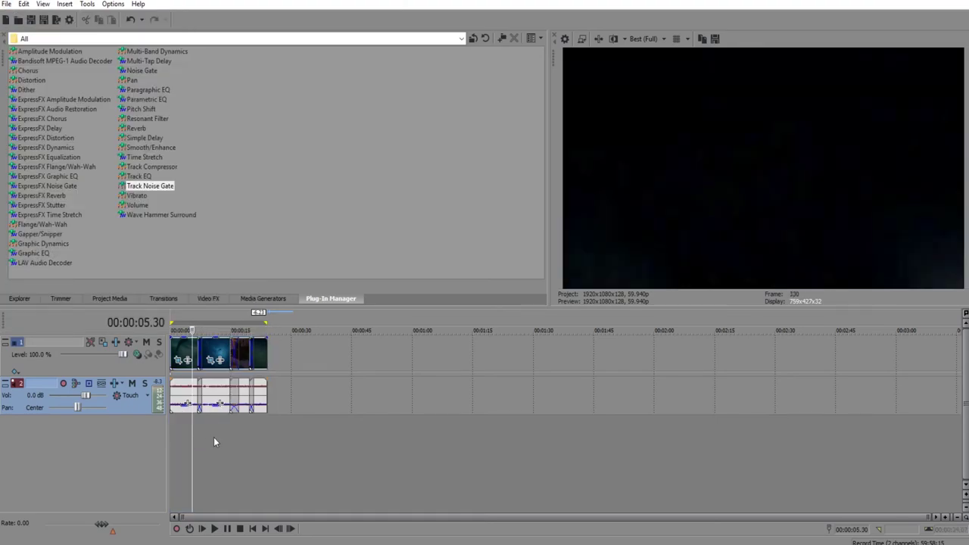
pyautogui.click(213, 437)
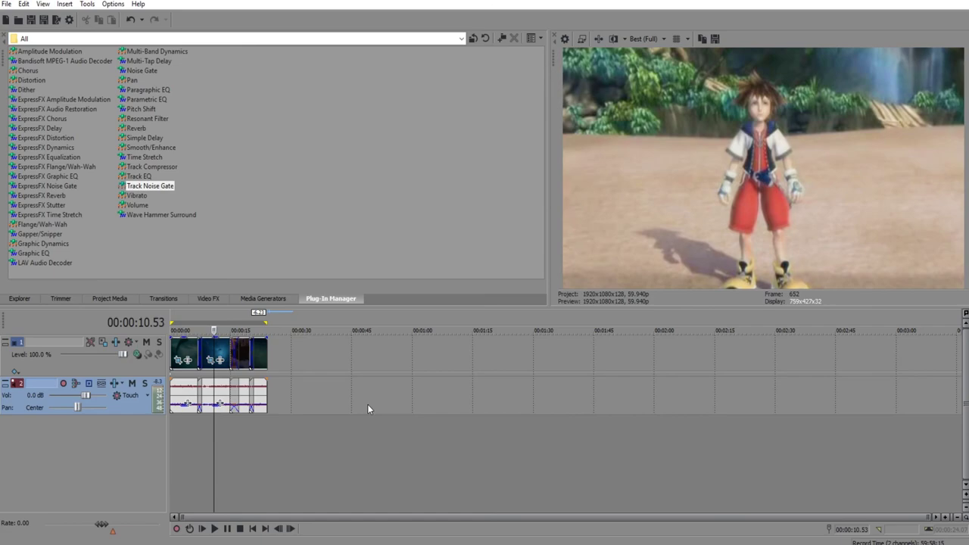
pyautogui.moveTo(267, 419); pyautogui.dragTo(106, 358)
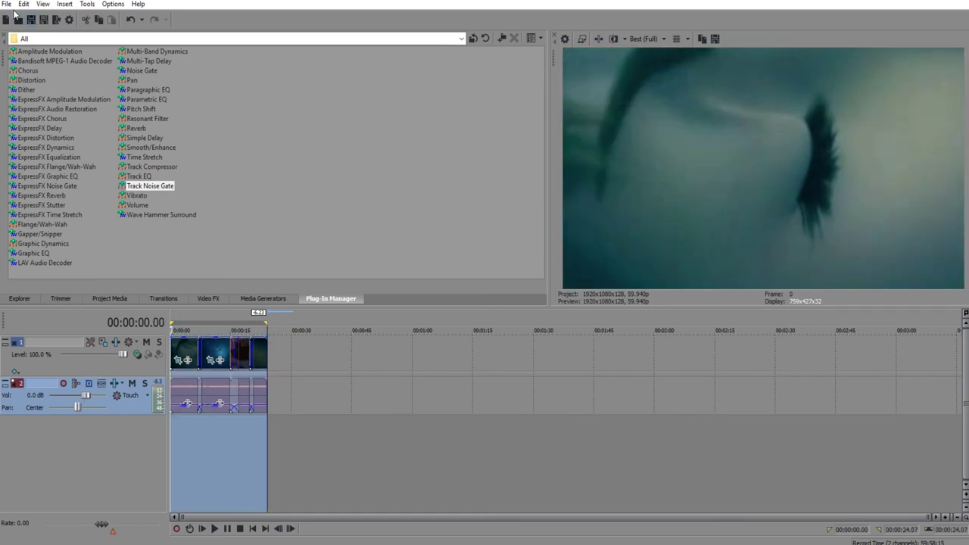